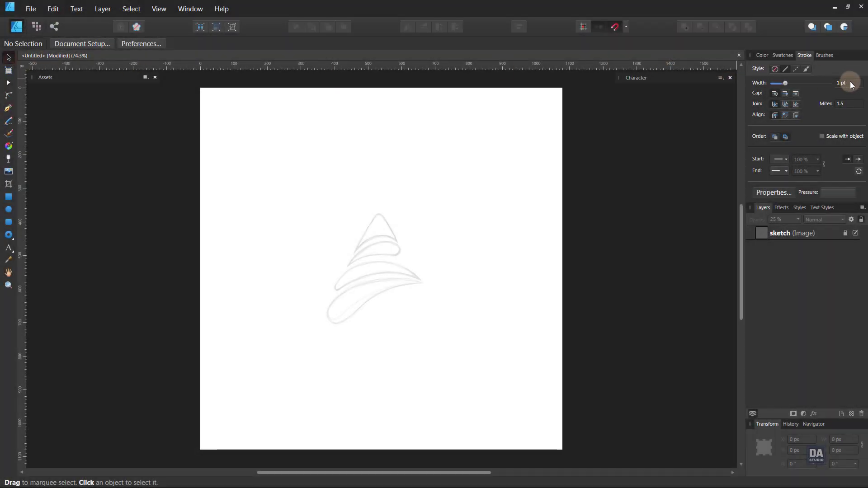
- Set the fill to the None swatch so new shapes are drawn as outlines only
{"action": "left_click", "coordinate": [783, 55]}
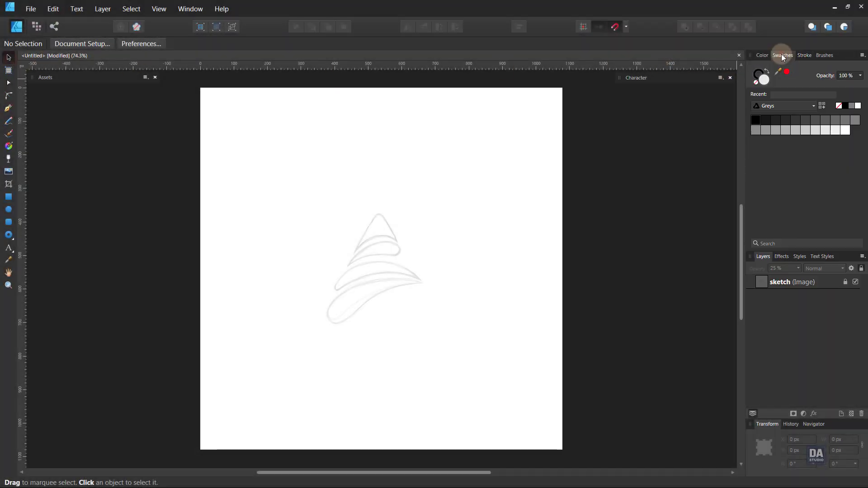
{"action": "left_click", "coordinate": [756, 83]}
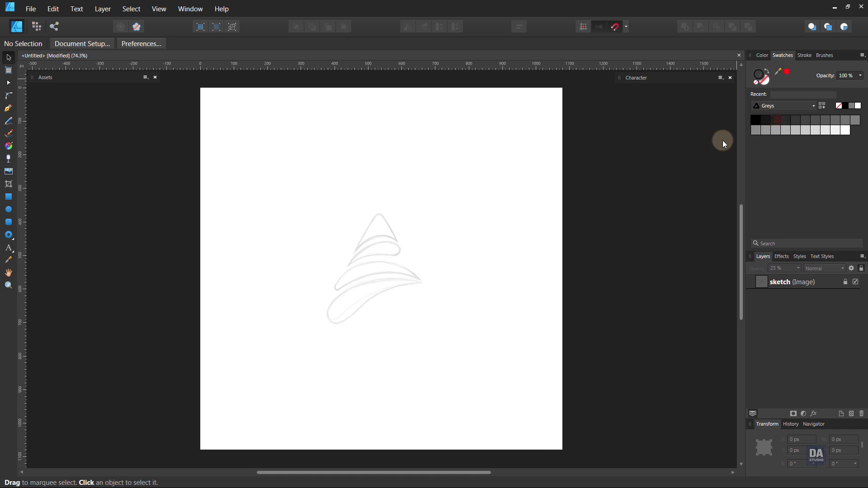
- Trace the top tier as a closed Pen curve from its left corner up to the tip
{"action": "left_click", "coordinate": [9, 109]}
{"action": "left_click_drag", "start_coordinate": [378, 258], "coordinate": [534, 254]}
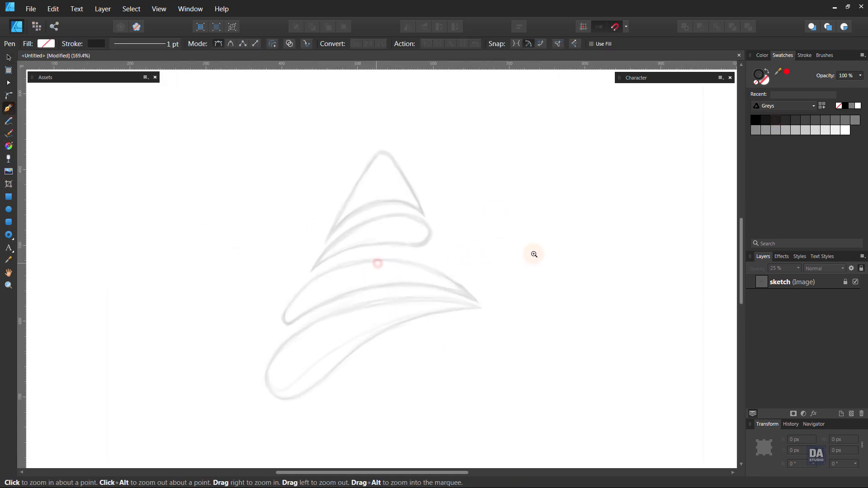
{"action": "left_click_drag", "start_coordinate": [360, 225], "coordinate": [387, 217]}
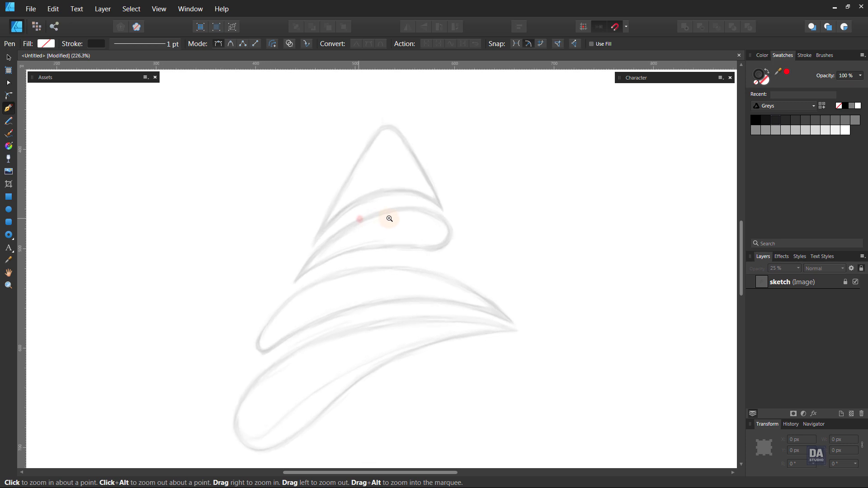
{"action": "left_click", "coordinate": [310, 248]}
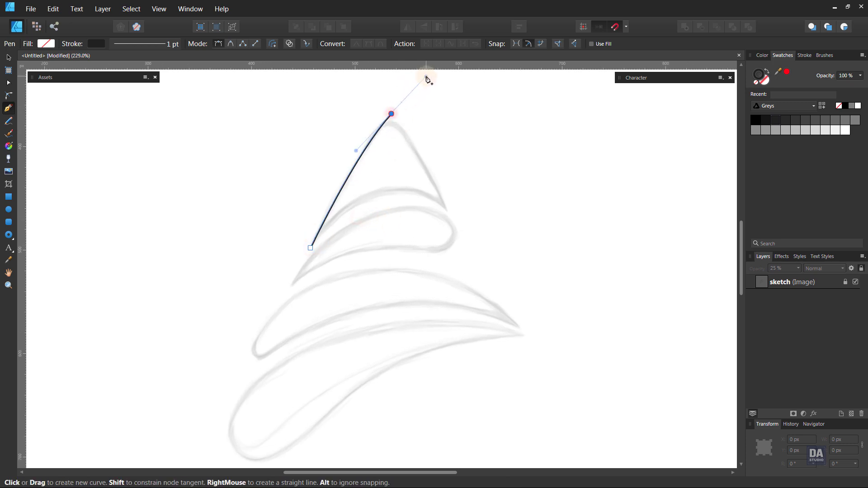
{"action": "left_click_drag", "start_coordinate": [410, 86], "coordinate": [427, 75]}
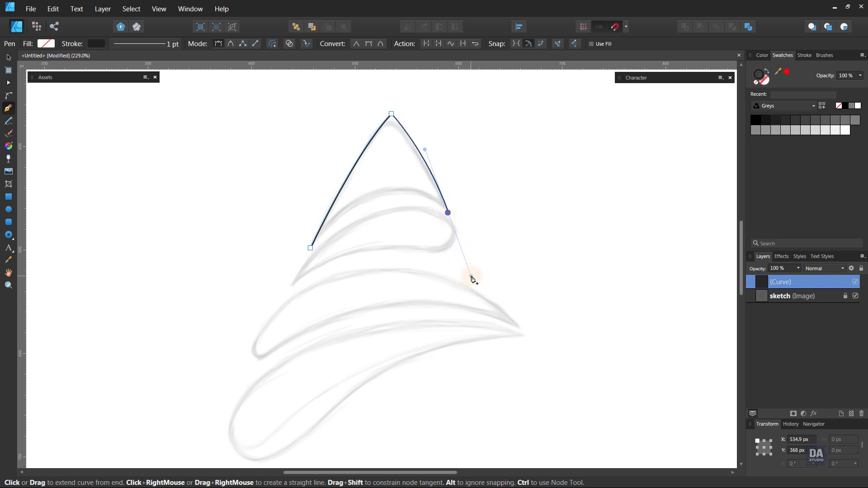
{"action": "left_click", "coordinate": [448, 213]}
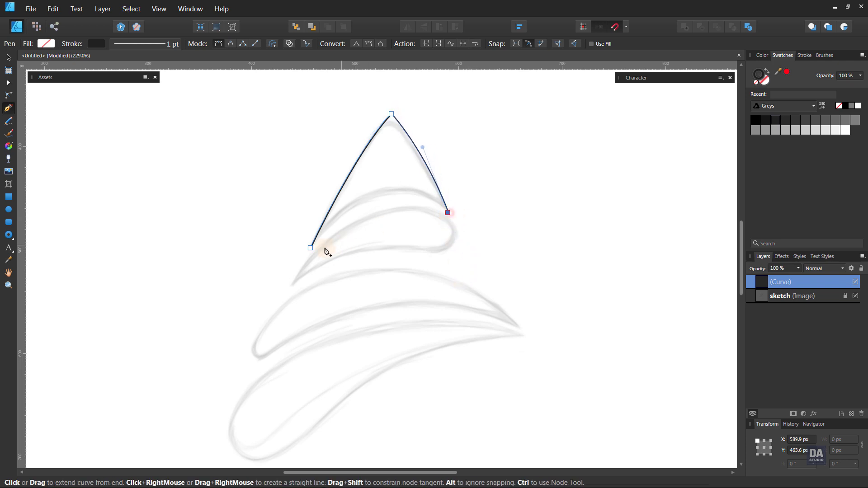
{"action": "left_click", "coordinate": [310, 248]}
{"action": "left_click_drag", "start_coordinate": [378, 237], "coordinate": [397, 191]}
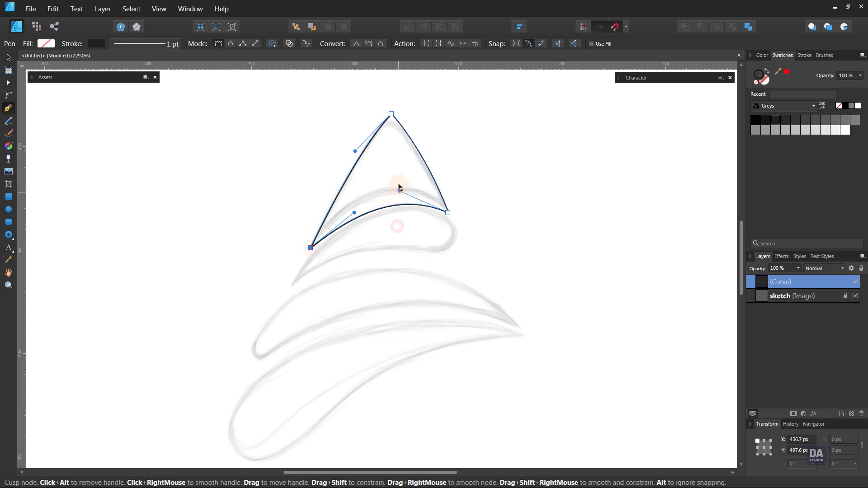
{"action": "left_click_drag", "start_coordinate": [355, 213], "coordinate": [342, 202]}
{"action": "left_click_drag", "start_coordinate": [397, 166], "coordinate": [399, 169]}
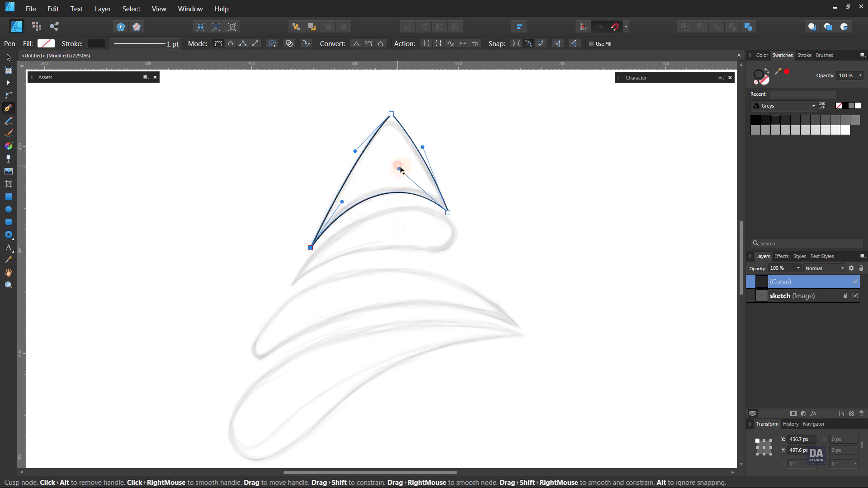
- Round the top tier's tip node with the Corner tool
{"action": "key", "text": "c"}
{"action": "left_click", "coordinate": [392, 115]}
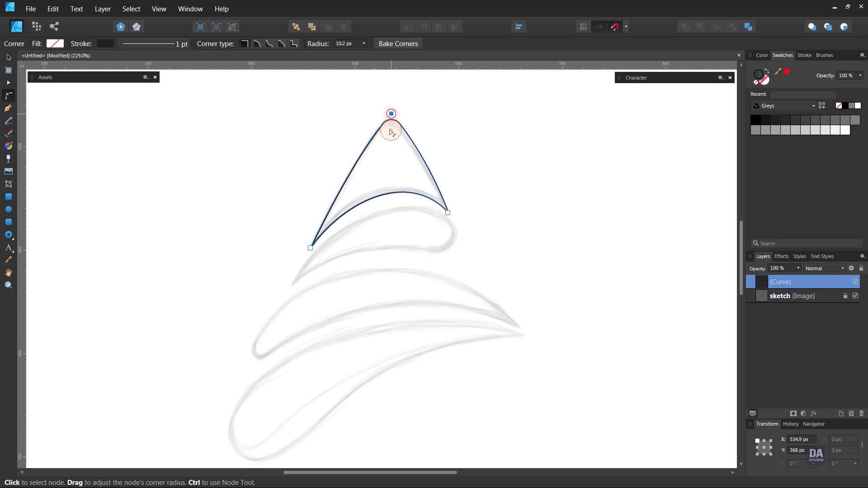
{"action": "left_click", "coordinate": [441, 141]}
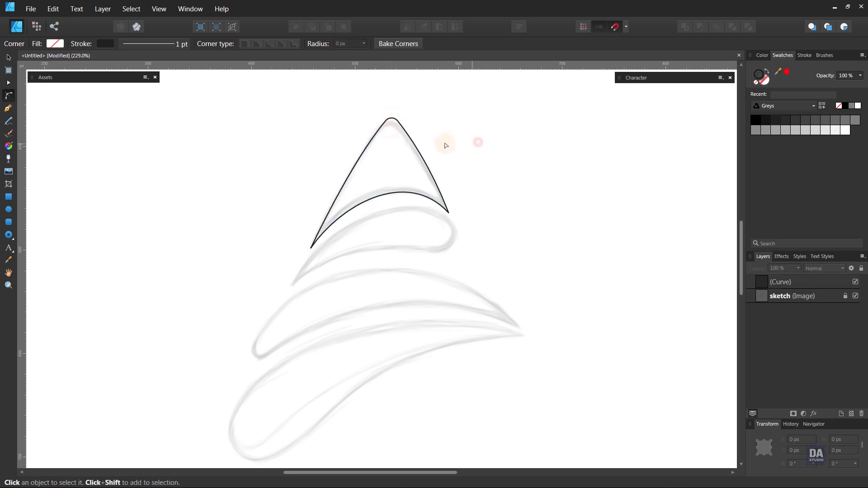
{"action": "left_click", "coordinate": [391, 119]}
{"action": "left_click", "coordinate": [465, 157]}
{"action": "left_click", "coordinate": [392, 126]}
- Draw the second tier's Pen outline over the sketch, closing it at its left point
{"action": "key", "text": "p"}
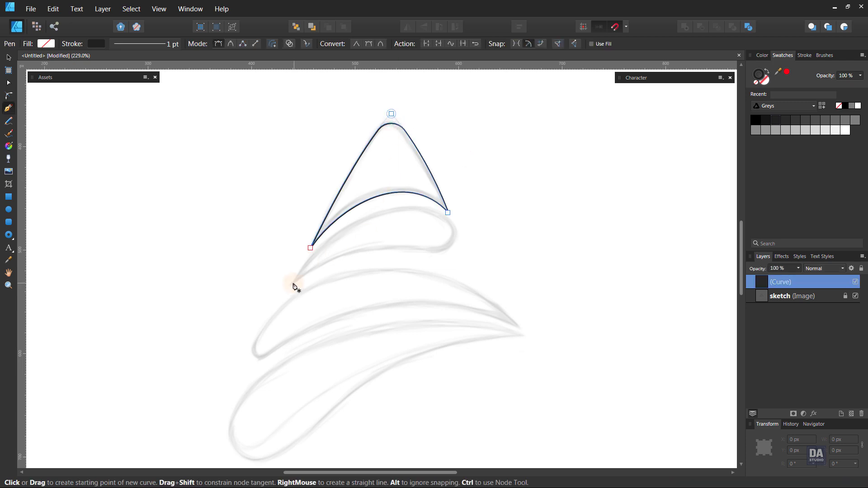
{"action": "left_click", "coordinate": [292, 284]}
{"action": "left_click_drag", "start_coordinate": [447, 219], "coordinate": [548, 260]}
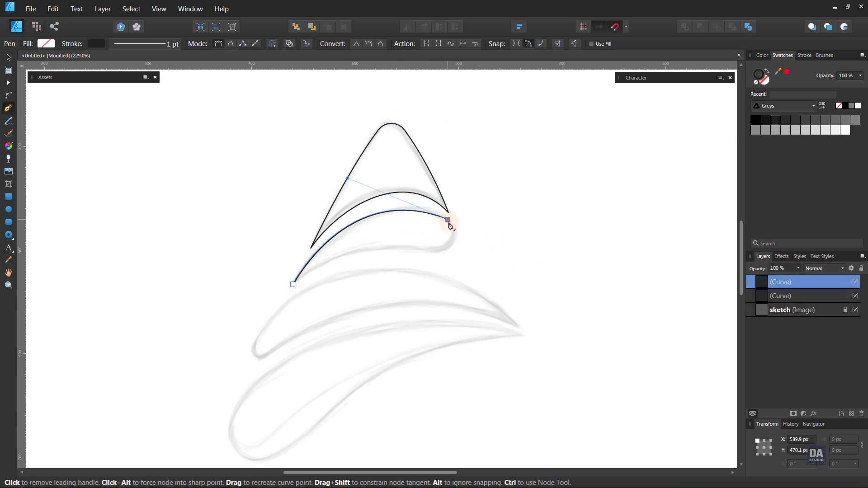
{"action": "left_click_drag", "start_coordinate": [431, 253], "coordinate": [421, 256]}
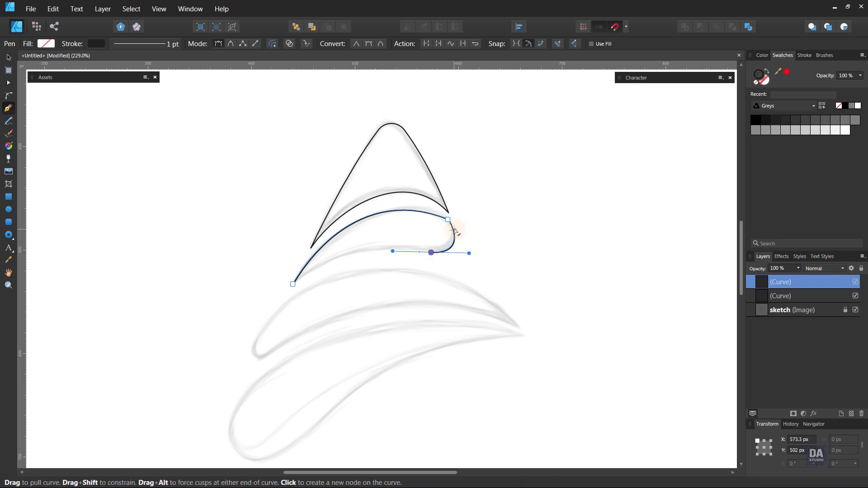
{"action": "left_click_drag", "start_coordinate": [455, 230], "coordinate": [464, 225]}
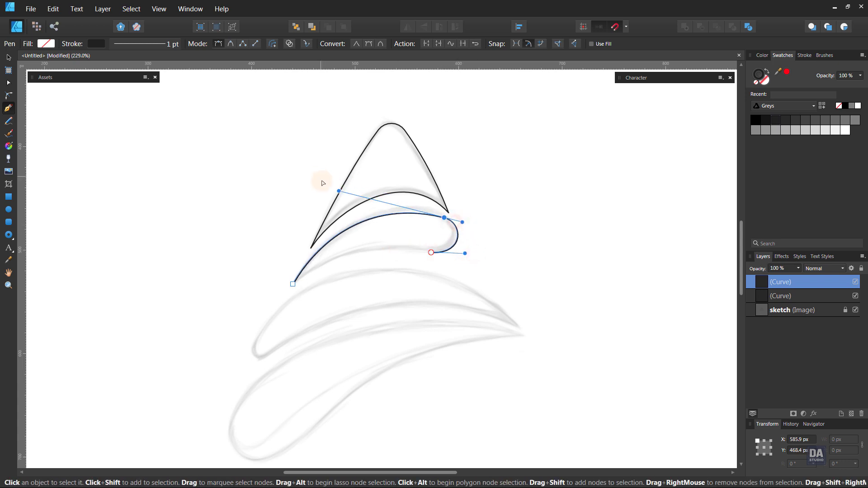
{"action": "left_click_drag", "start_coordinate": [339, 191], "coordinate": [347, 185]}
{"action": "left_click_drag", "start_coordinate": [308, 266], "coordinate": [302, 266]}
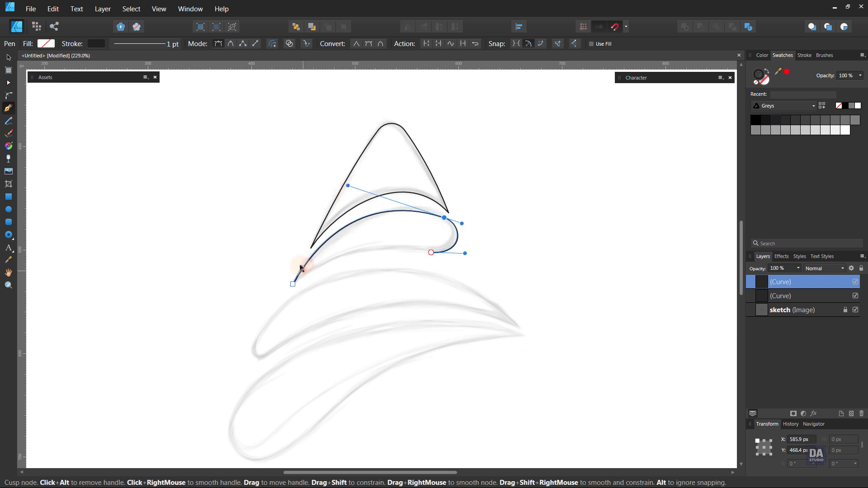
{"action": "left_click_drag", "start_coordinate": [348, 186], "coordinate": [361, 185]}
{"action": "left_click_drag", "start_coordinate": [302, 267], "coordinate": [304, 261]}
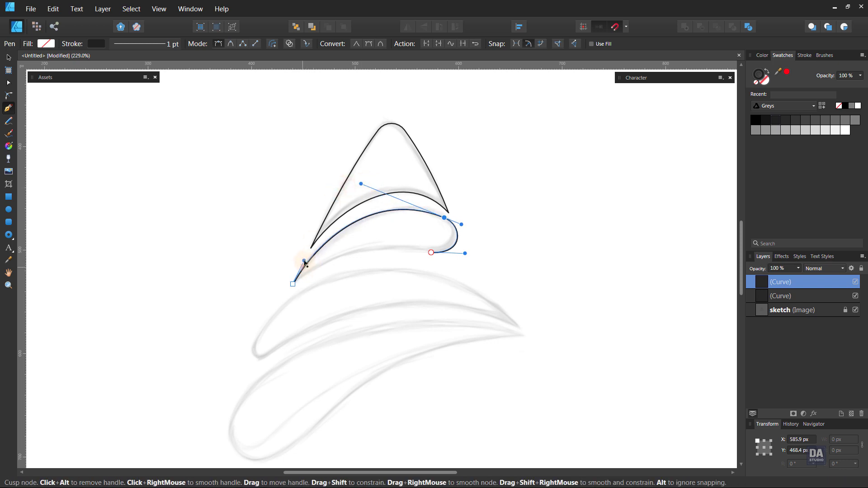
{"action": "left_click", "coordinate": [431, 252]}
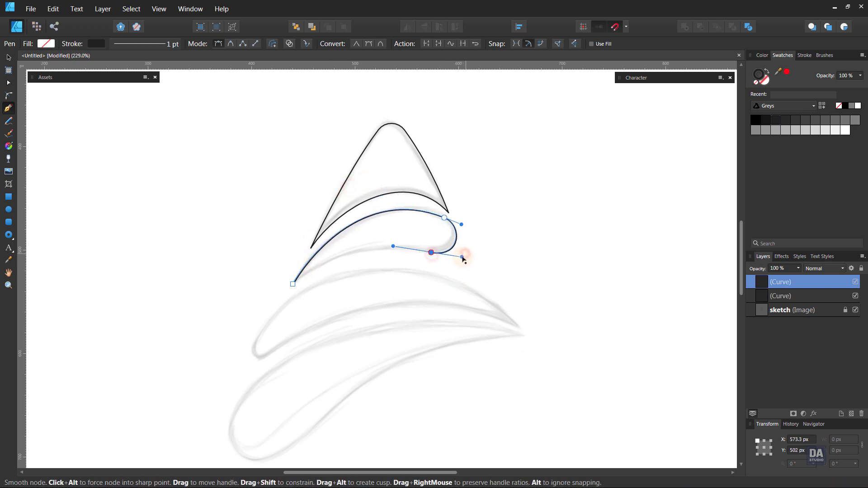
{"action": "left_click", "coordinate": [293, 284]}
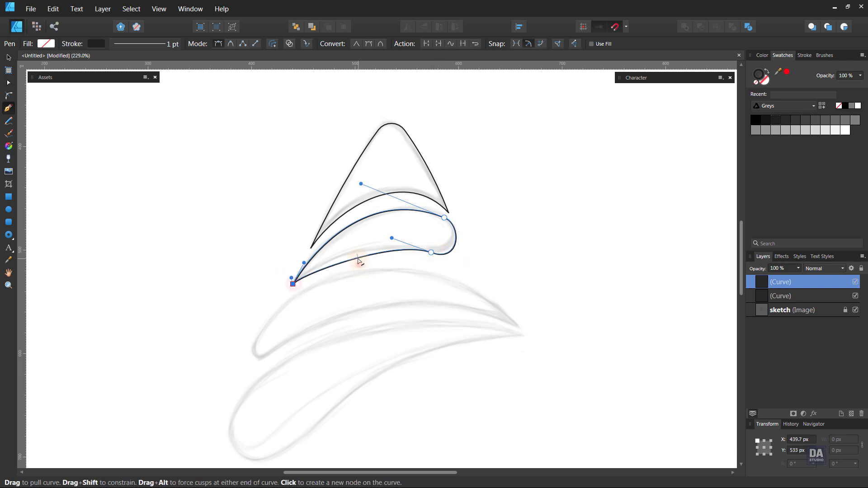
- Adjust the second tier's handles to flatten its bottom edge and round the right bulge
{"action": "mouse_move", "coordinate": [392, 238]}
{"action": "left_mouse_down"}
{"action": "mouse_move", "coordinate": [393, 246]}
{"action": "mouse_move", "coordinate": [356, 238]}
{"action": "left_mouse_up"}
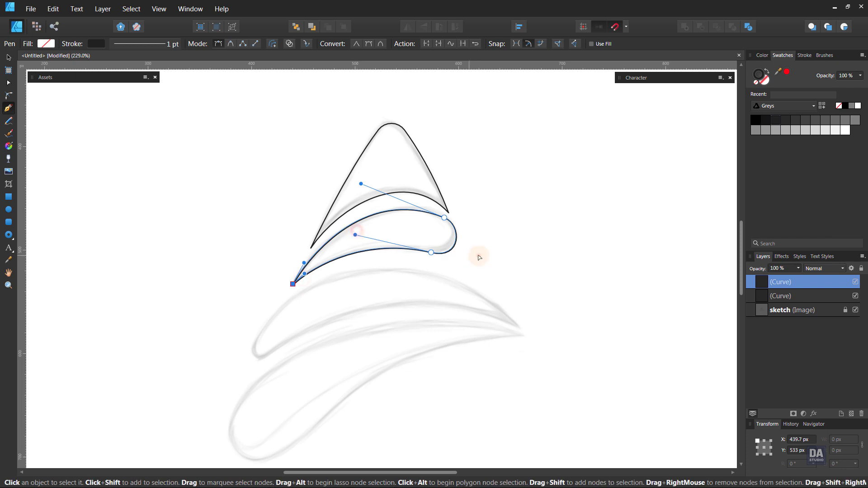
{"action": "left_click_drag", "start_coordinate": [456, 231], "coordinate": [459, 226]}
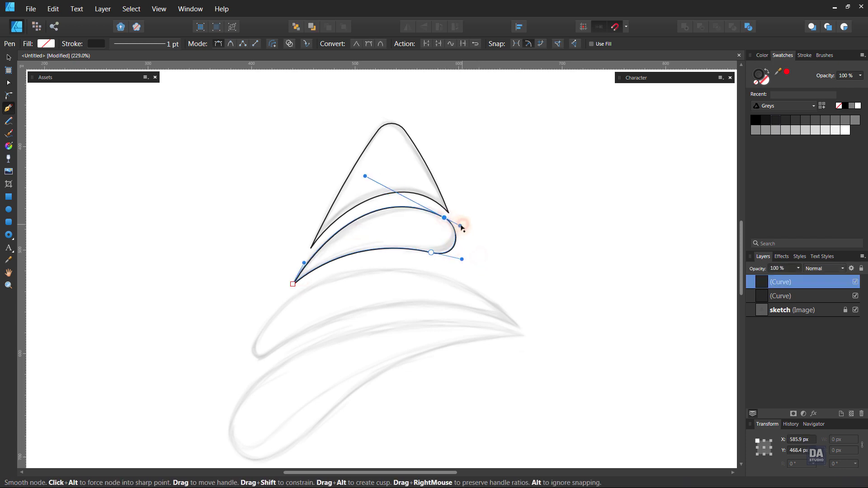
{"action": "left_click_drag", "start_coordinate": [365, 176], "coordinate": [367, 182]}
{"action": "left_click_drag", "start_coordinate": [461, 259], "coordinate": [457, 258]}
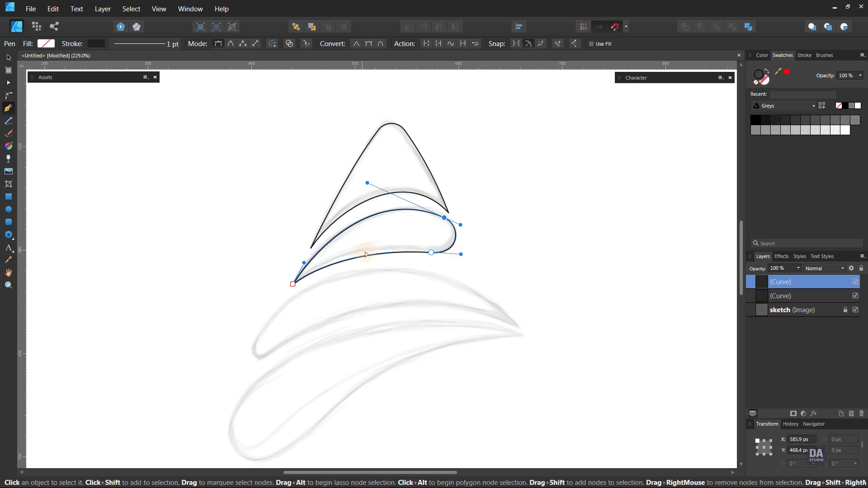
{"action": "left_click_drag", "start_coordinate": [353, 246], "coordinate": [345, 243]}
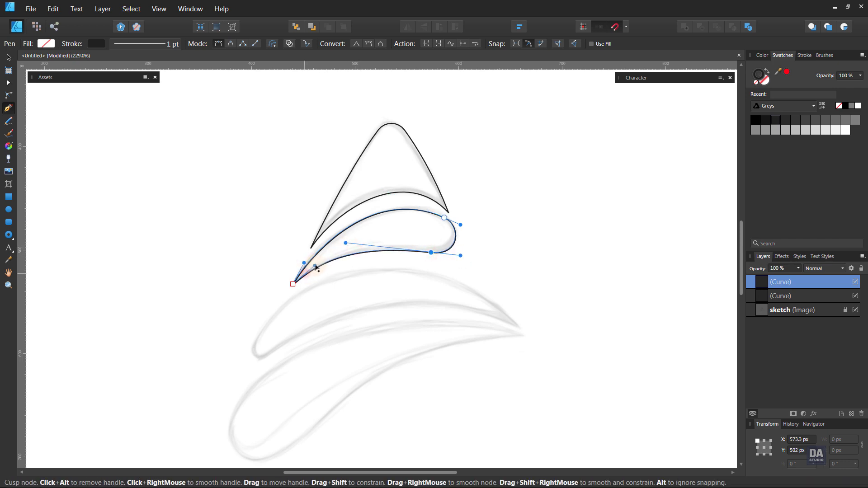
{"action": "key", "text": "Escape"}
{"action": "scroll", "coordinate": [453, 211], "scroll_direction": "up", "scroll_amount": 5}
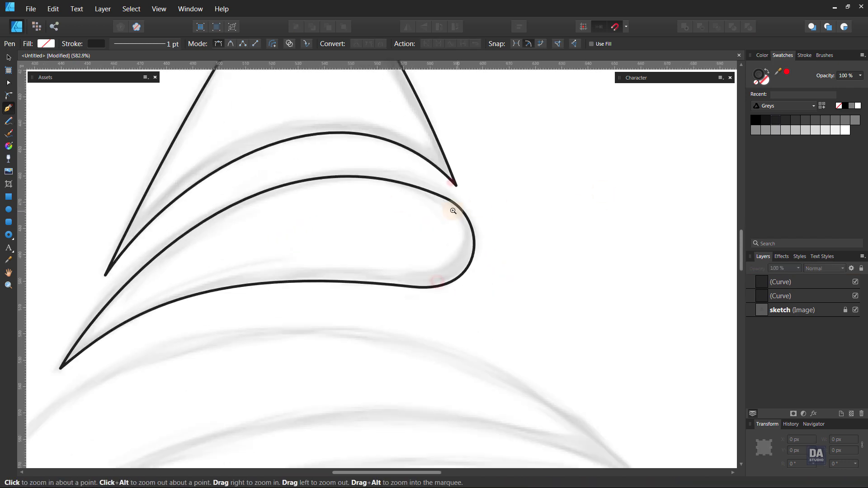
{"action": "left_click", "coordinate": [447, 194]}
{"action": "left_click_drag", "start_coordinate": [483, 215], "coordinate": [492, 213]}
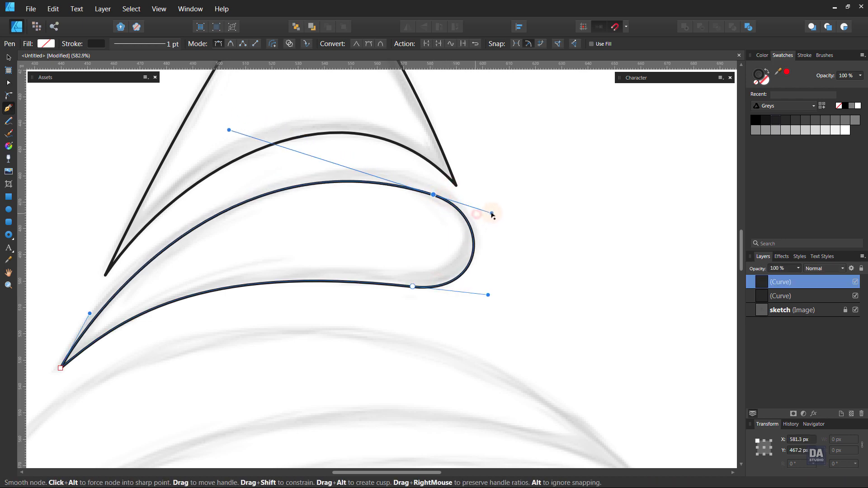
{"action": "key", "text": "Escape"}
- Place the third tier's left and right points and arch its upper edge over the sketch
{"action": "scroll", "coordinate": [406, 298], "scroll_direction": "down", "scroll_amount": 5}
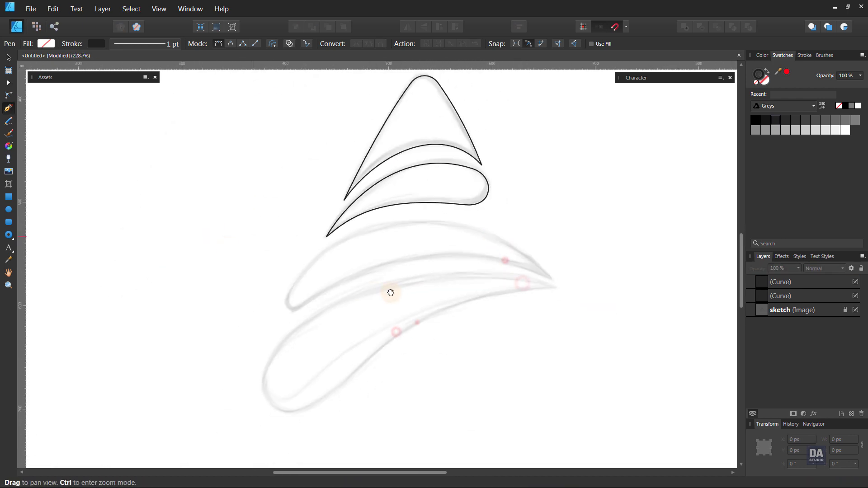
{"action": "scroll", "coordinate": [431, 281], "scroll_direction": "up", "scroll_amount": 3}
{"action": "left_click", "coordinate": [170, 304]}
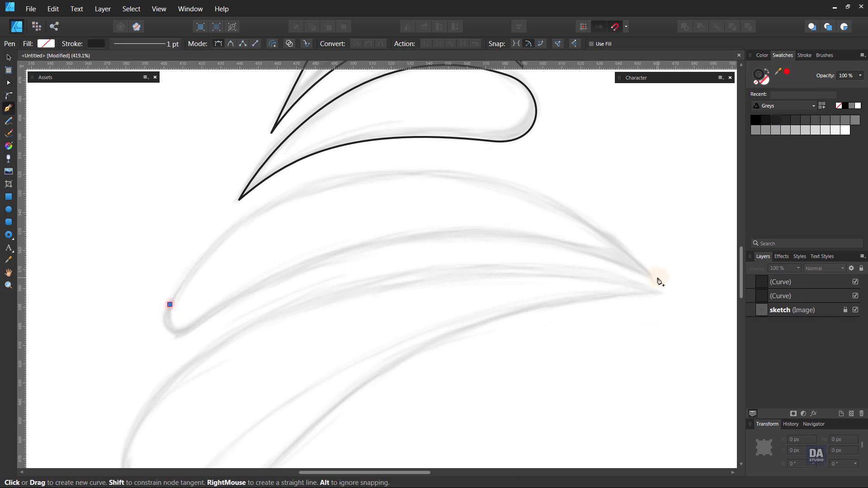
{"action": "left_click", "coordinate": [658, 278]}
{"action": "left_click_drag", "start_coordinate": [419, 293], "coordinate": [411, 168]}
{"action": "left_click_drag", "start_coordinate": [289, 128], "coordinate": [278, 122]}
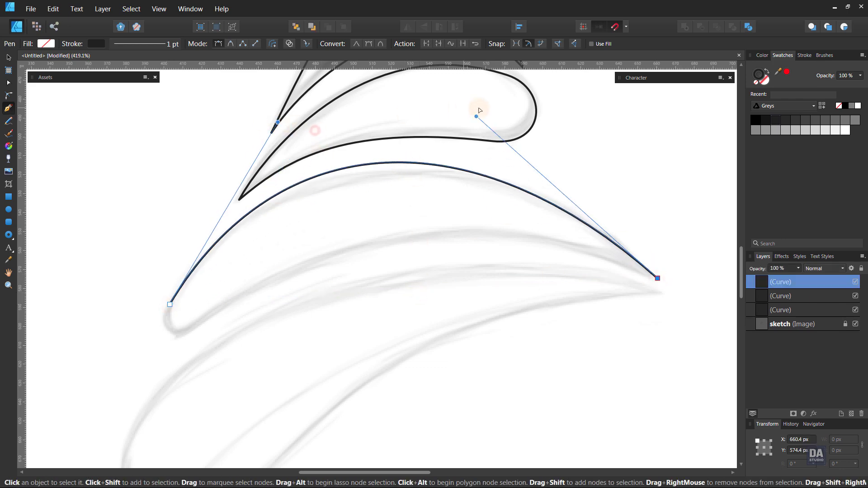
{"action": "left_click_drag", "start_coordinate": [476, 116], "coordinate": [507, 132]}
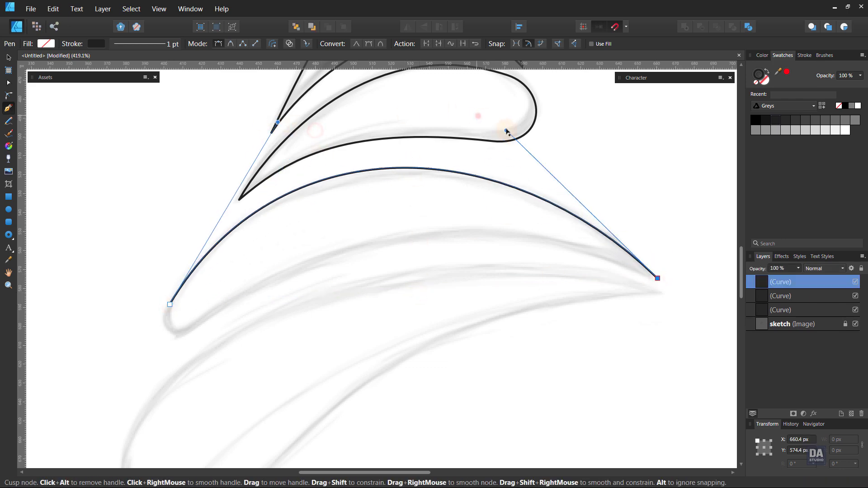
- Add the lower-edge node, fit the curve to the sketch's tip, and close the crescent
{"action": "left_click", "coordinate": [198, 324]}
{"action": "left_click_drag", "start_coordinate": [417, 302], "coordinate": [417, 241]}
{"action": "left_click_drag", "start_coordinate": [502, 214], "coordinate": [501, 203]}
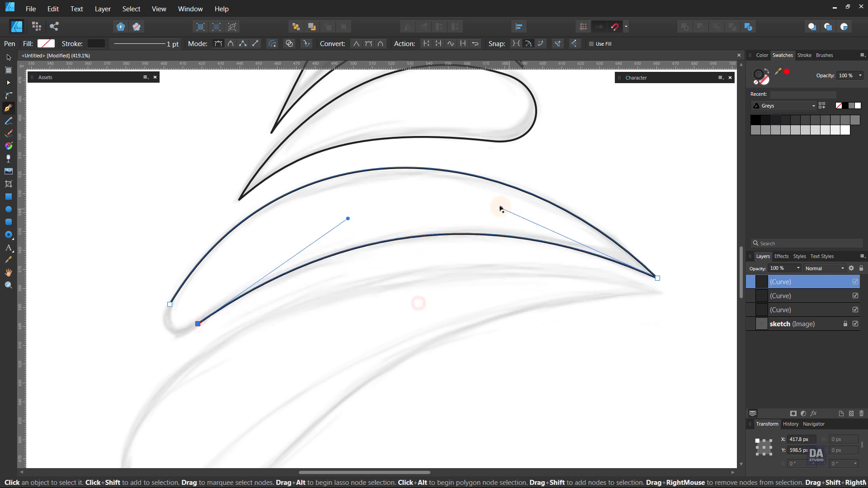
{"action": "left_click_drag", "start_coordinate": [347, 219], "coordinate": [348, 223]}
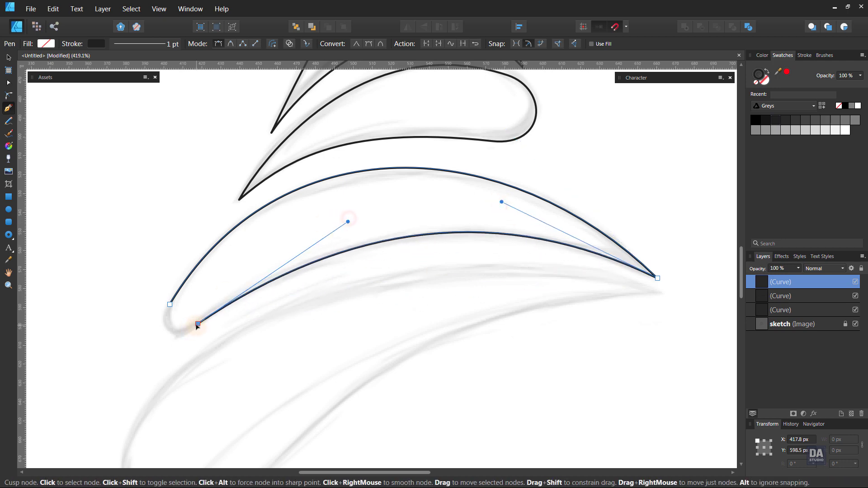
{"action": "mouse_move", "coordinate": [198, 324]}
{"action": "left_mouse_down"}
{"action": "mouse_move", "coordinate": [155, 329]}
{"action": "mouse_move", "coordinate": [171, 341]}
{"action": "left_mouse_up"}
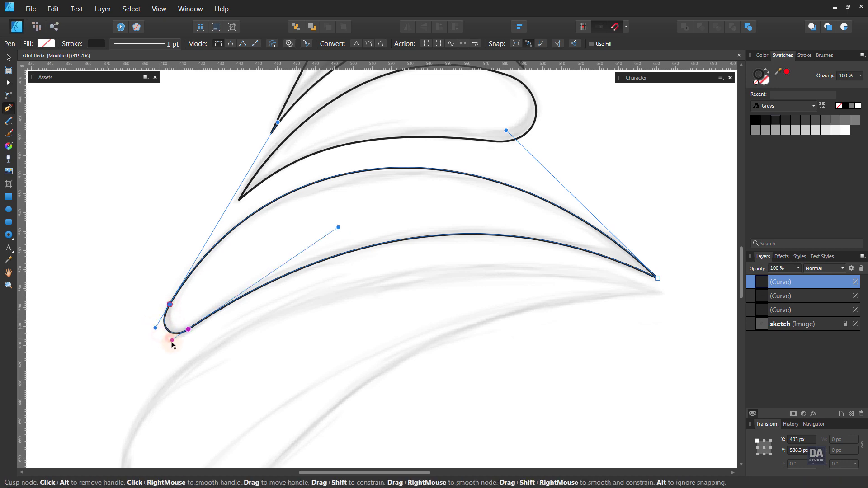
{"action": "left_click", "coordinate": [212, 334], "text": "ctrl"}
{"action": "scroll", "coordinate": [330, 325], "scroll_direction": "down", "scroll_amount": 2, "text": "ctrl"}
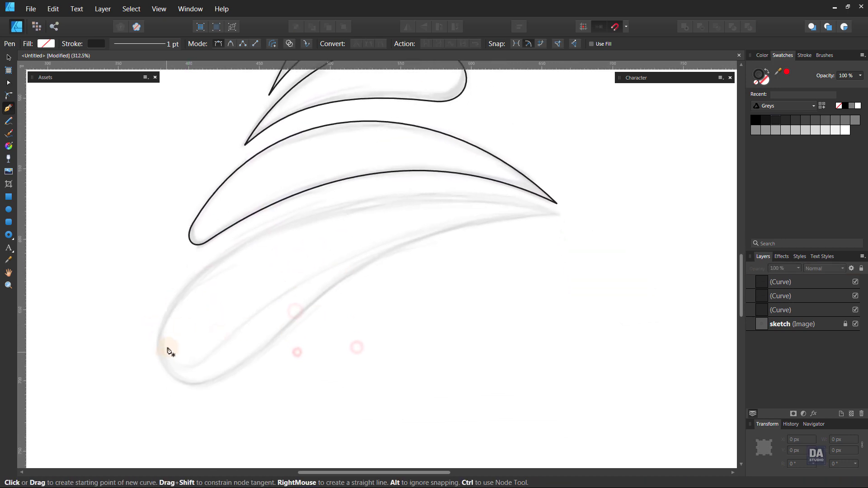
- Start the bottom tier's outline, curving its upper and lower edges along the sketch
{"action": "left_click", "coordinate": [561, 214]}
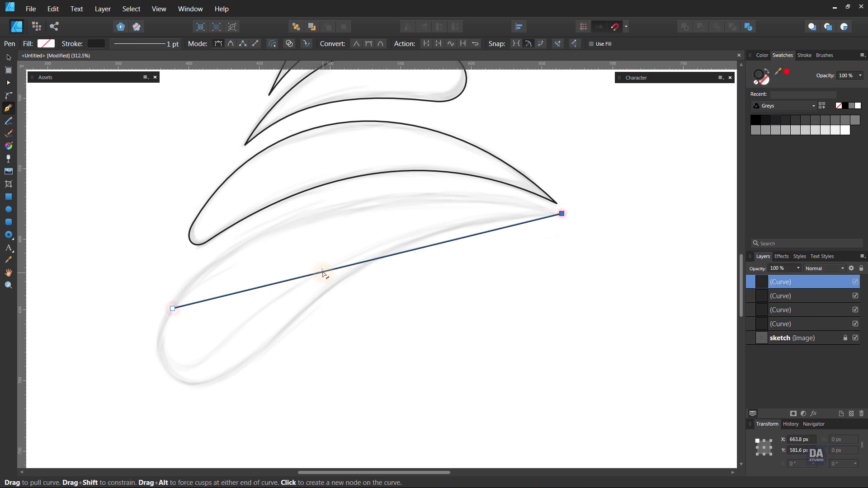
{"action": "mouse_move", "coordinate": [323, 271]}
{"action": "left_mouse_down"}
{"action": "mouse_move", "coordinate": [317, 216]}
{"action": "mouse_move", "coordinate": [277, 184]}
{"action": "left_mouse_up"}
{"action": "left_click_drag", "start_coordinate": [423, 188], "coordinate": [431, 174]}
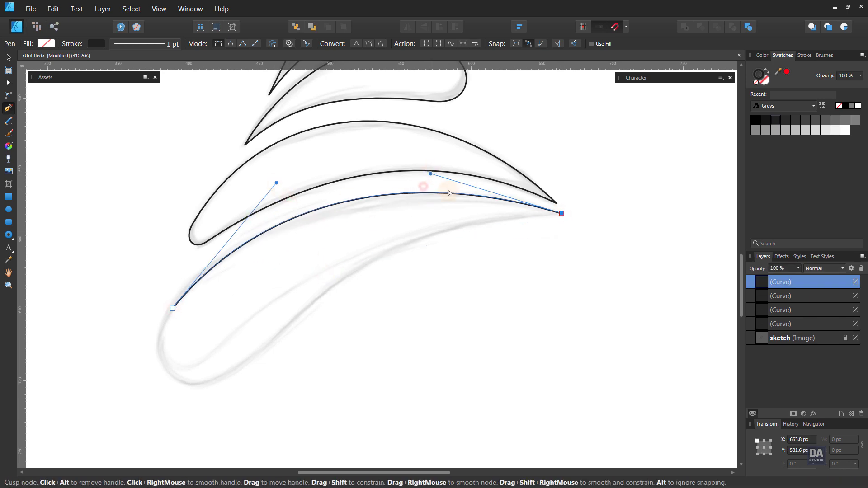
{"action": "left_click", "coordinate": [562, 213]}
{"action": "left_click", "coordinate": [282, 333]}
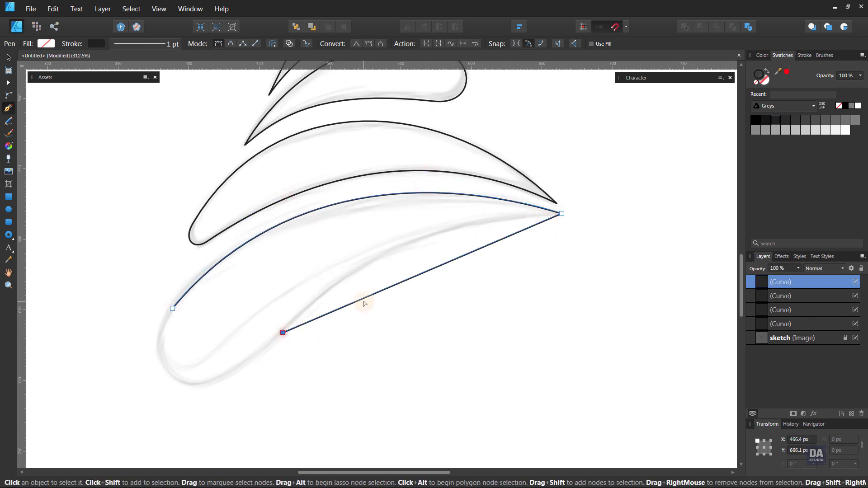
{"action": "left_click_drag", "start_coordinate": [365, 300], "coordinate": [363, 275]}
{"action": "left_click_drag", "start_coordinate": [467, 226], "coordinate": [463, 218]}
{"action": "left_click_drag", "start_coordinate": [282, 333], "coordinate": [304, 313]}
{"action": "left_click_drag", "start_coordinate": [391, 221], "coordinate": [395, 229]}
{"action": "left_click_drag", "start_coordinate": [462, 217], "coordinate": [464, 221]}
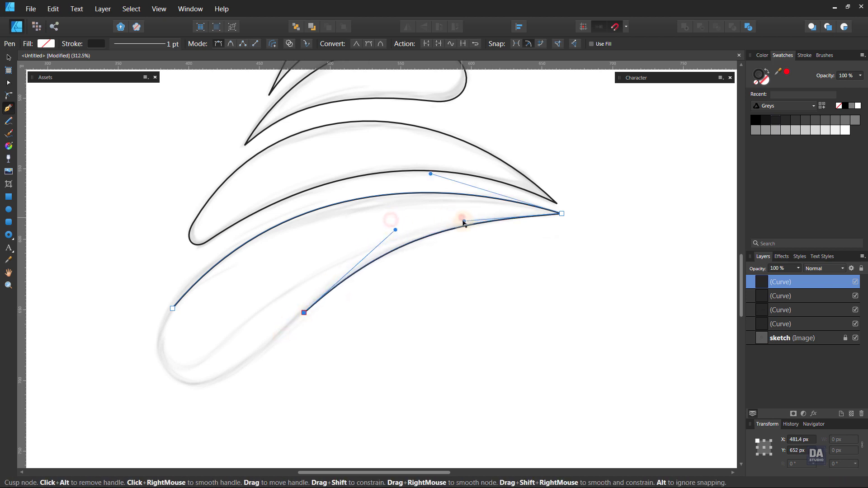
- Add the bottom-left nodes, close the outline, and smooth its start and bottom-left curves
{"action": "left_click", "coordinate": [304, 312]}
{"action": "left_click", "coordinate": [170, 376]}
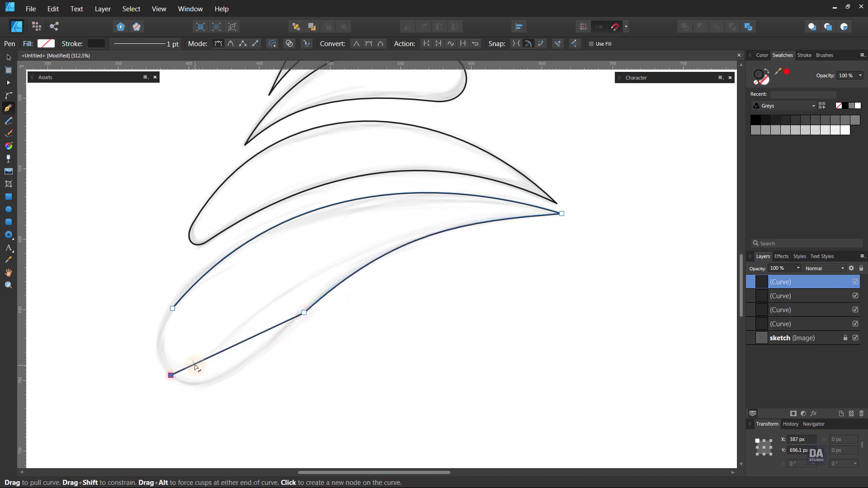
{"action": "left_click_drag", "start_coordinate": [170, 375], "coordinate": [214, 401]}
{"action": "left_click", "coordinate": [264, 347]}
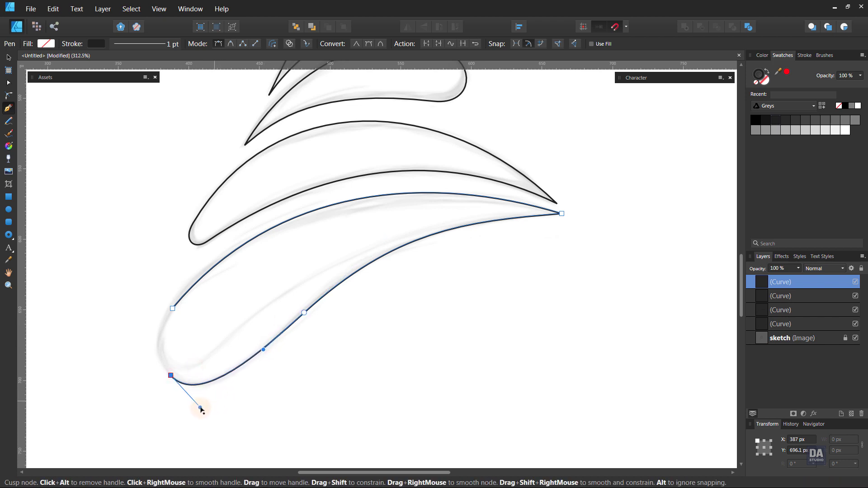
{"action": "mouse_move", "coordinate": [172, 308]}
{"action": "left_mouse_down"}
{"action": "mouse_move", "coordinate": [170, 332]}
{"action": "mouse_move", "coordinate": [151, 342]}
{"action": "mouse_move", "coordinate": [151, 366]}
{"action": "left_mouse_up"}
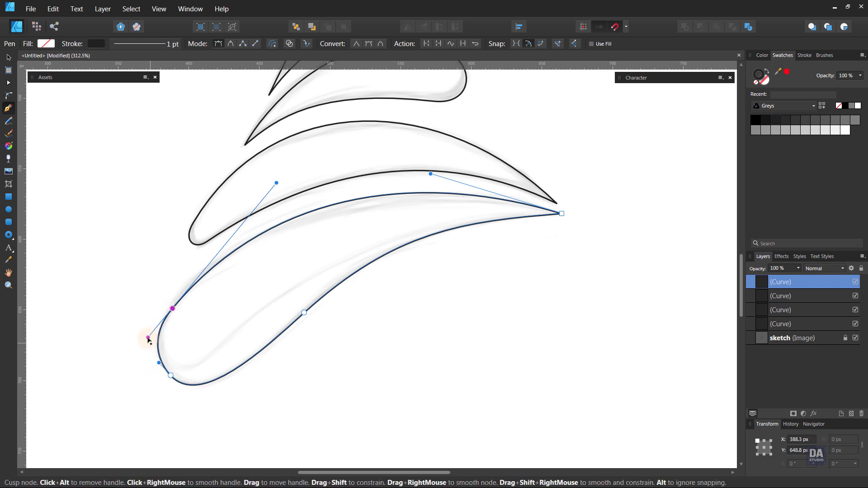
{"action": "left_click_drag", "start_coordinate": [276, 183], "coordinate": [270, 190]}
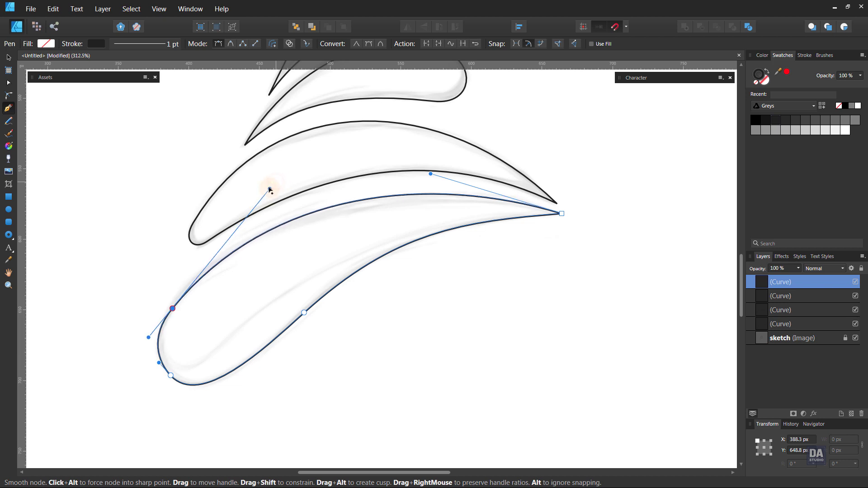
{"action": "left_click", "coordinate": [171, 376]}
{"action": "mouse_move", "coordinate": [201, 408]}
{"action": "left_mouse_down"}
{"action": "mouse_move", "coordinate": [207, 413]}
{"action": "mouse_move", "coordinate": [199, 405]}
{"action": "left_mouse_up"}
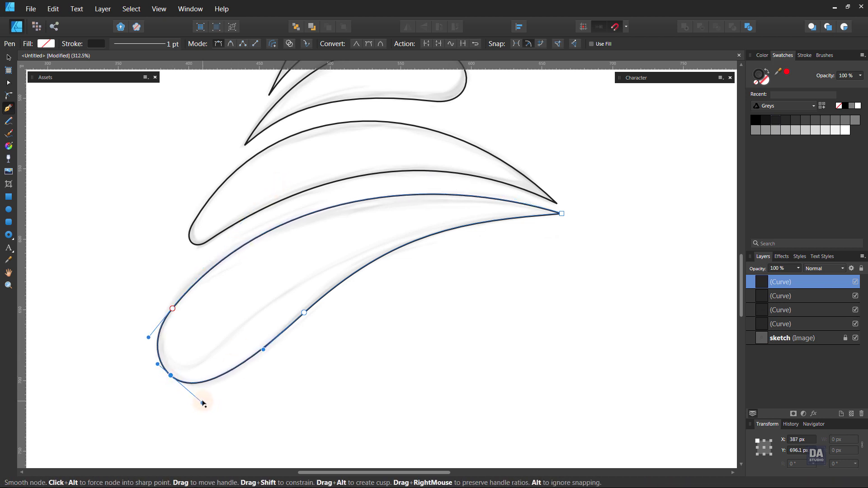
{"action": "key", "text": "Escape"}
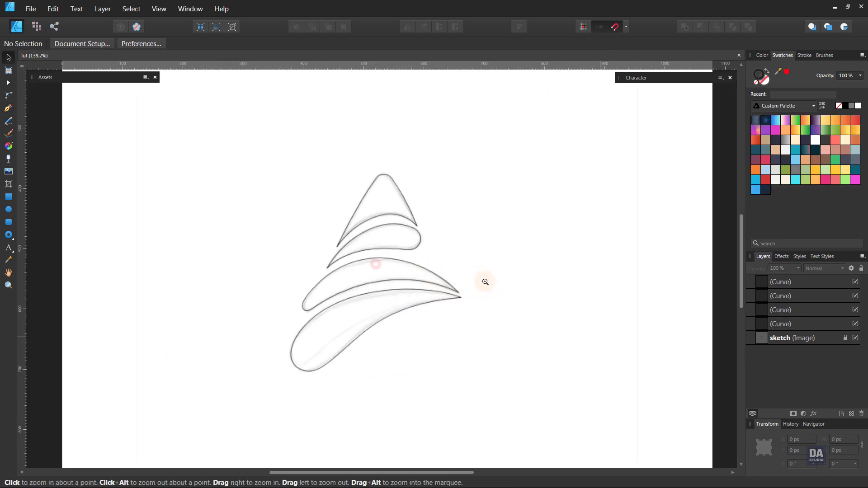
- Fill the tiers top to bottom with orange, green, pink-to-purple and blue gradient swatches
{"action": "left_click_drag", "start_coordinate": [379, 264], "coordinate": [514, 298]}
{"action": "left_click_drag", "start_coordinate": [387, 260], "coordinate": [390, 258]}
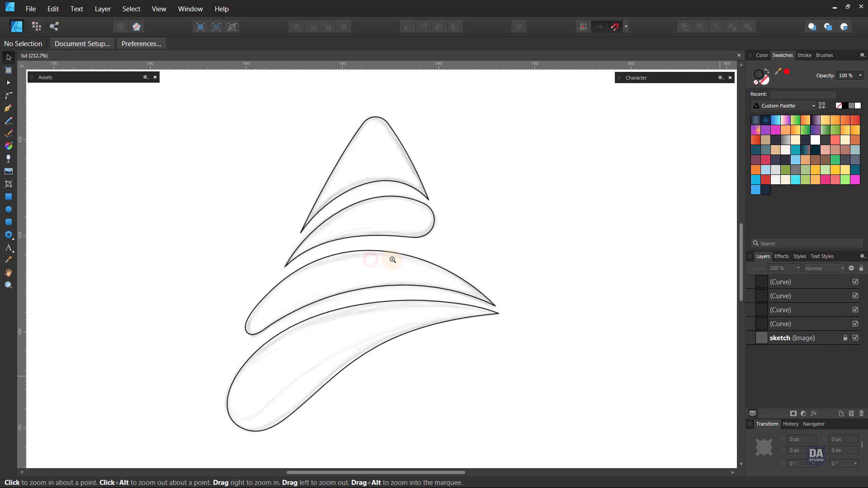
{"action": "left_click", "coordinate": [425, 188]}
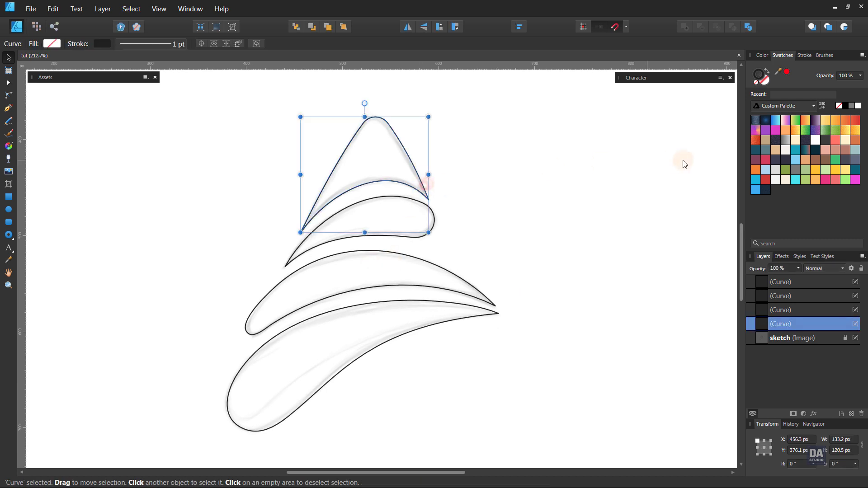
{"action": "left_click", "coordinate": [754, 93]}
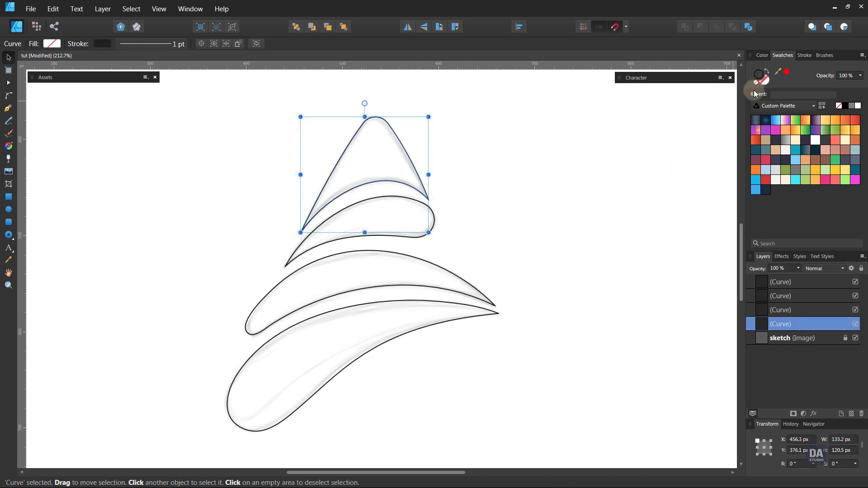
{"action": "left_click", "coordinate": [803, 119]}
{"action": "left_click", "coordinate": [416, 200]}
{"action": "left_click", "coordinate": [795, 120]}
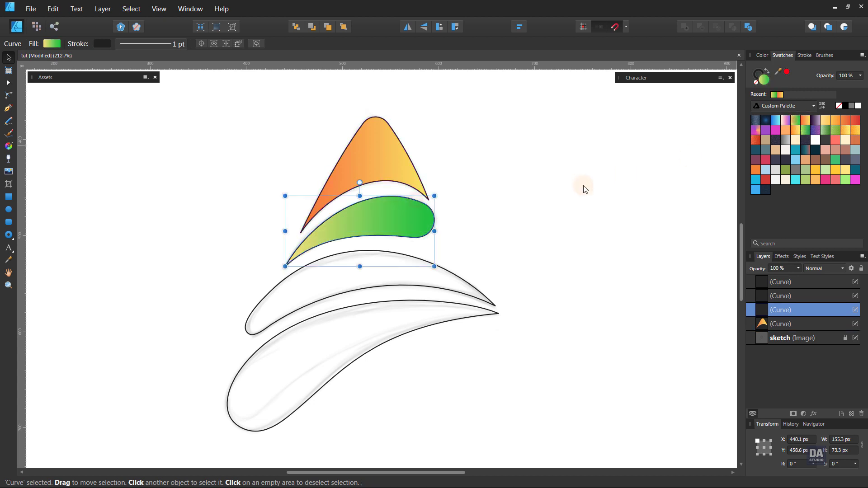
{"action": "left_click", "coordinate": [449, 273]}
{"action": "left_click", "coordinate": [786, 121]}
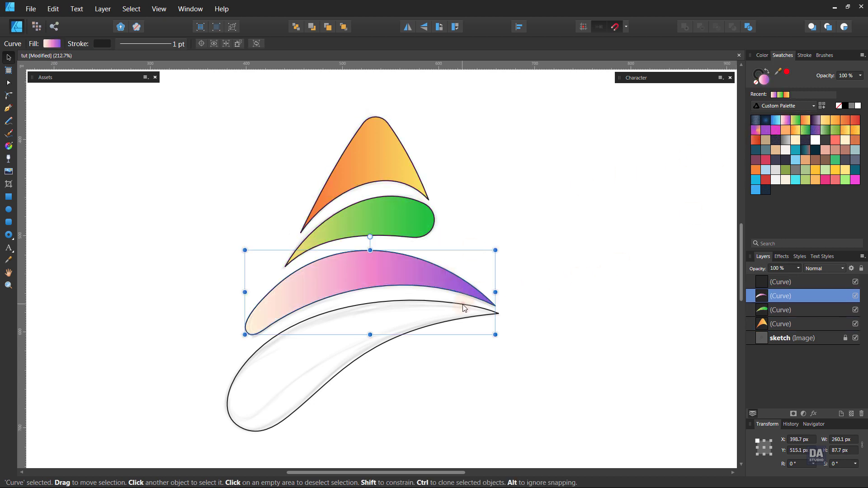
{"action": "left_click", "coordinate": [464, 308]}
{"action": "left_click", "coordinate": [775, 122]}
- Select all four tiers and pick the top tier's gradient for editing
{"action": "left_click", "coordinate": [534, 227]}
{"action": "mouse_move", "coordinate": [513, 113]}
{"action": "left_mouse_down"}
{"action": "mouse_move", "coordinate": [212, 403]}
{"action": "mouse_move", "coordinate": [206, 425]}
{"action": "left_mouse_up"}
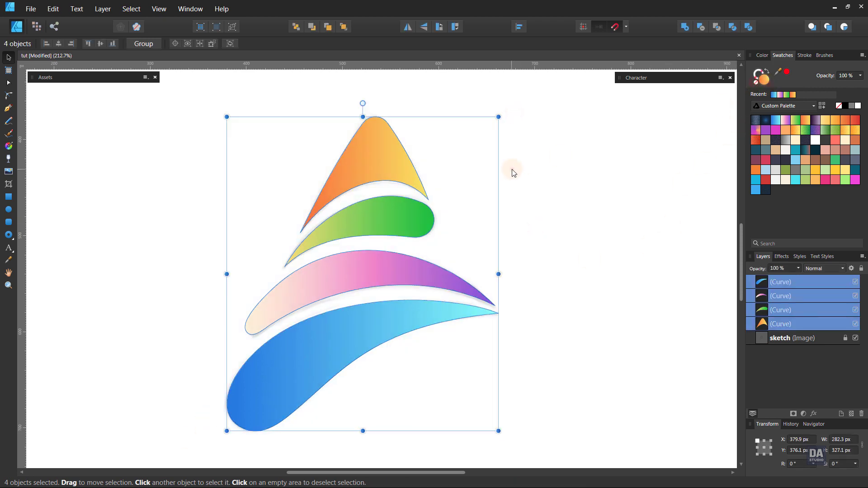
{"action": "key", "text": "g"}
{"action": "left_click", "coordinate": [376, 173]}
- Angle the top tier's gradient diagonally toward yellow, and re-angle the green and pink gradients
{"action": "left_click_drag", "start_coordinate": [312, 223], "coordinate": [402, 149]}
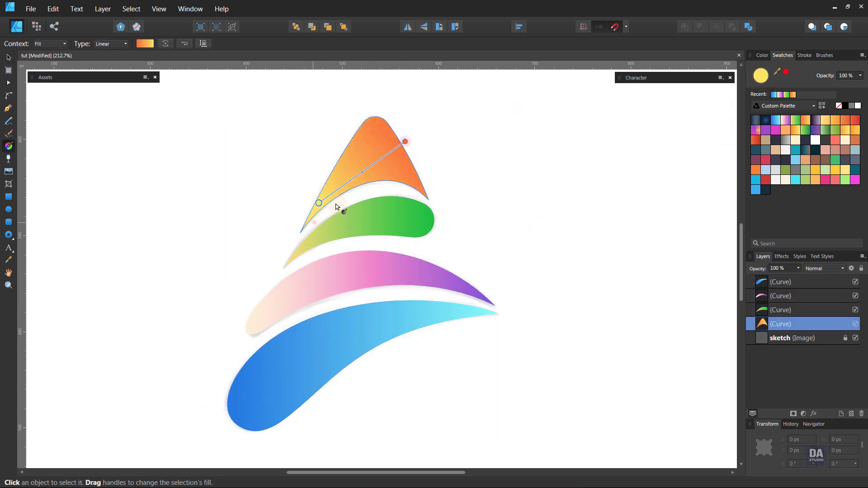
{"action": "left_click_drag", "start_coordinate": [358, 185], "coordinate": [354, 191]}
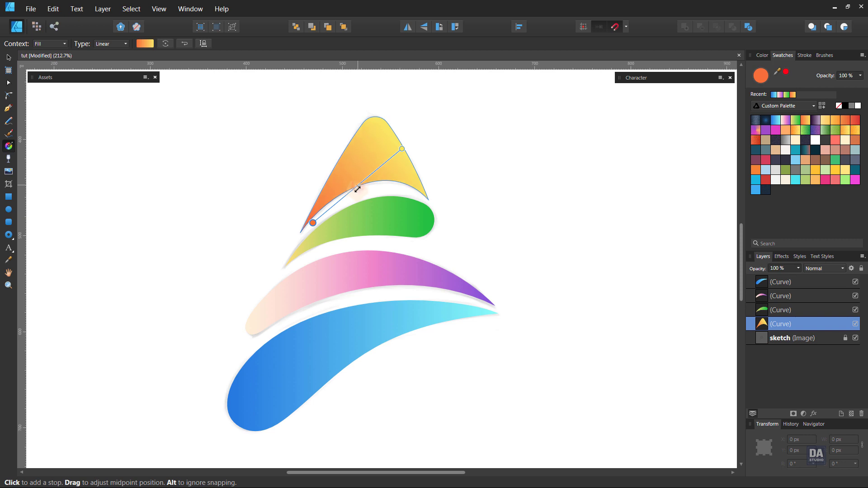
{"action": "left_click", "coordinate": [361, 233]}
{"action": "left_click_drag", "start_coordinate": [285, 231], "coordinate": [276, 274]}
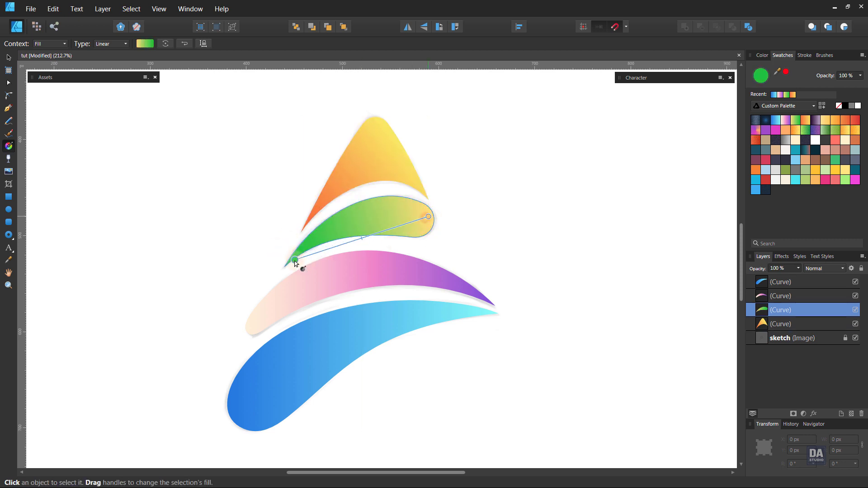
{"action": "left_click", "coordinate": [389, 283]}
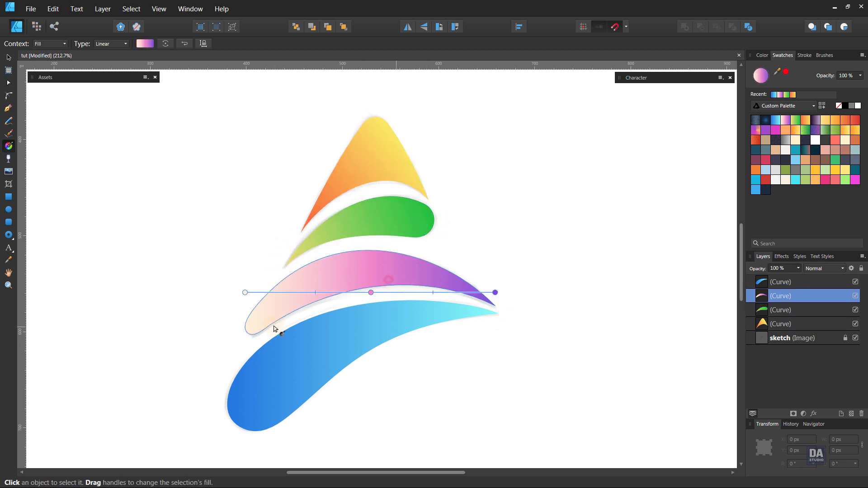
{"action": "left_click_drag", "start_coordinate": [245, 339], "coordinate": [489, 293]}
- Redraw the blue tier's gradient from deep blue at lower left to cyan at upper right
{"action": "left_click", "coordinate": [357, 354]}
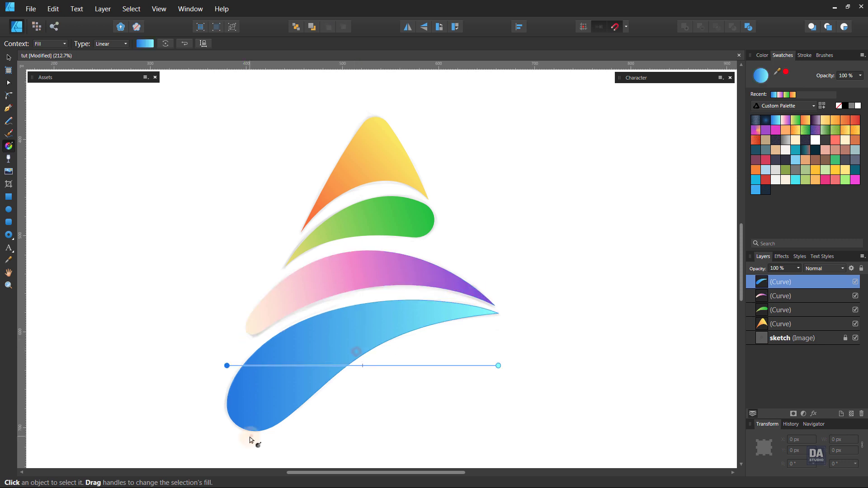
{"action": "mouse_move", "coordinate": [248, 436]}
{"action": "left_mouse_down"}
{"action": "mouse_move", "coordinate": [478, 324]}
{"action": "mouse_move", "coordinate": [245, 435]}
{"action": "mouse_move", "coordinate": [227, 431]}
{"action": "left_mouse_up"}
{"action": "left_click_drag", "start_coordinate": [477, 318], "coordinate": [488, 317]}
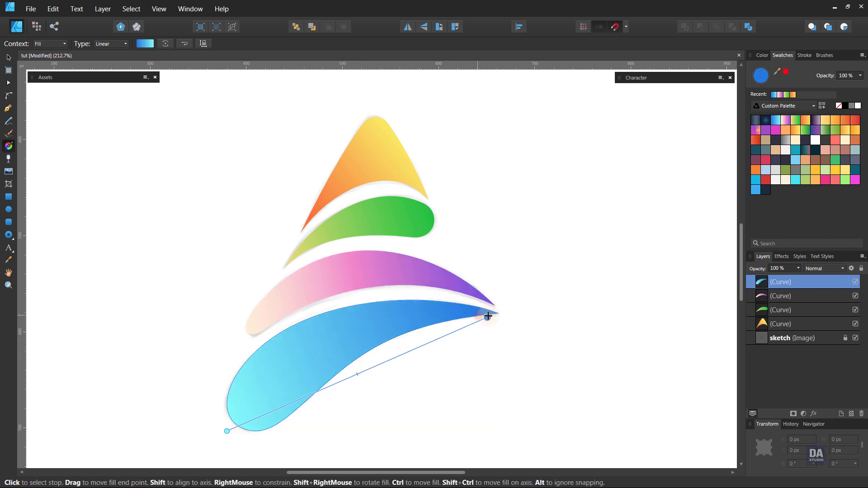
{"action": "key", "text": "v"}
{"action": "left_click", "coordinate": [586, 230]}
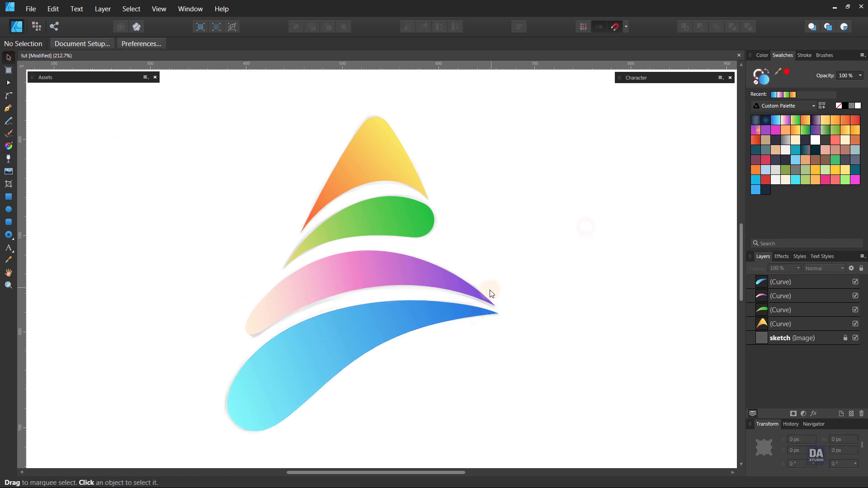
{"action": "left_click", "coordinate": [458, 316]}
{"action": "key", "text": "g"}
{"action": "left_click_drag", "start_coordinate": [271, 397], "coordinate": [490, 323]}
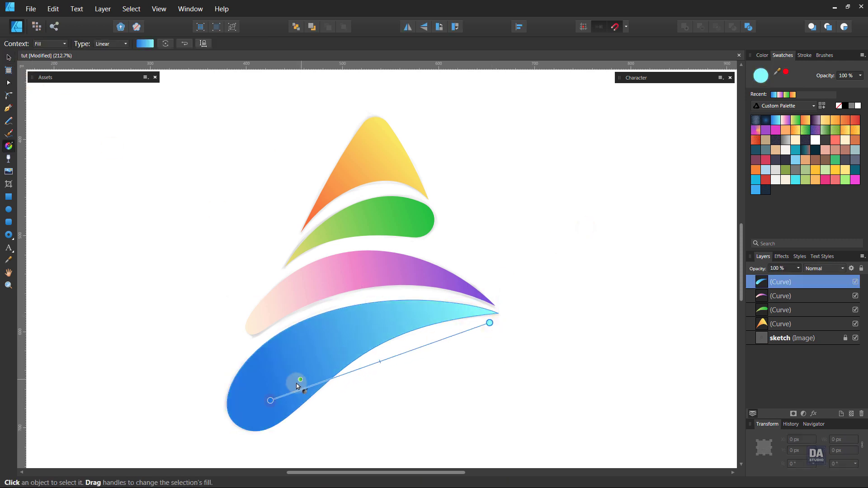
{"action": "left_click_drag", "start_coordinate": [270, 401], "coordinate": [234, 421]}
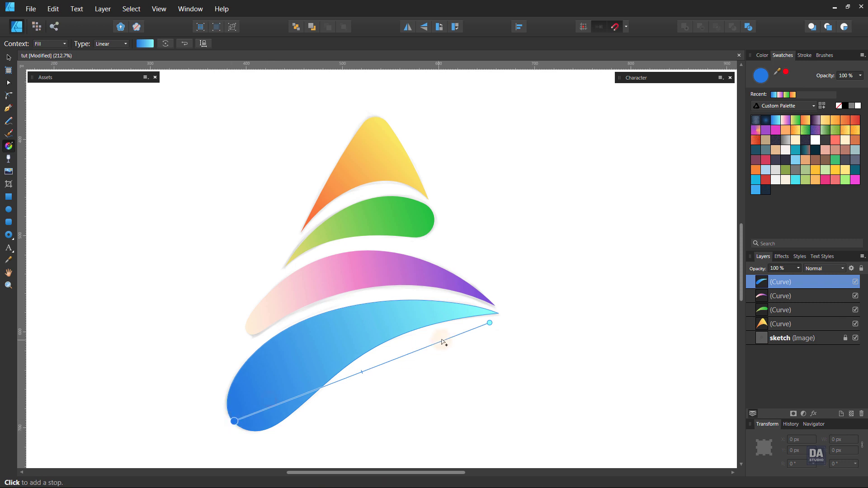
- Hide the sketch layer and duplicate the yellow top piece, aligning the copy over it
{"action": "key", "text": "v"}
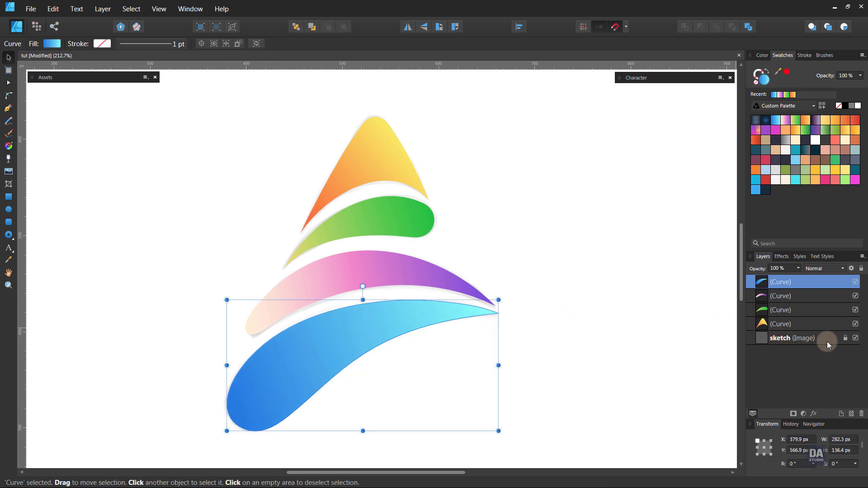
{"action": "left_click", "coordinate": [855, 338]}
{"action": "left_click", "coordinate": [595, 331]}
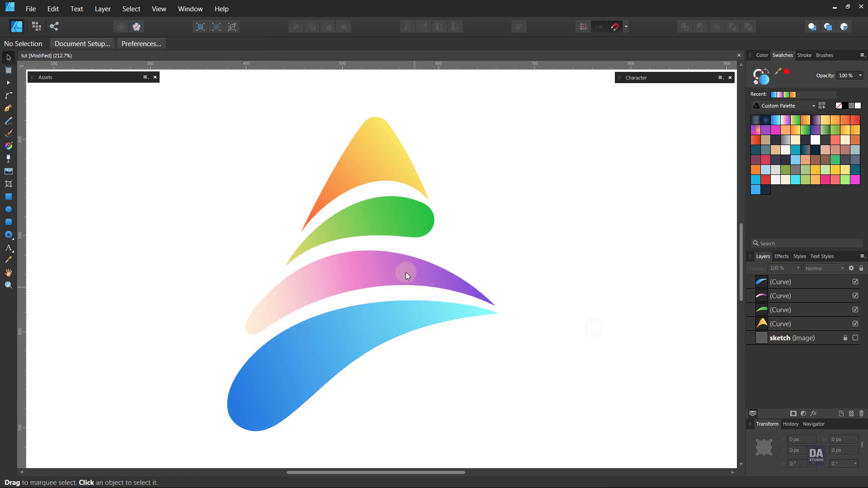
{"action": "left_click", "coordinate": [415, 174]}
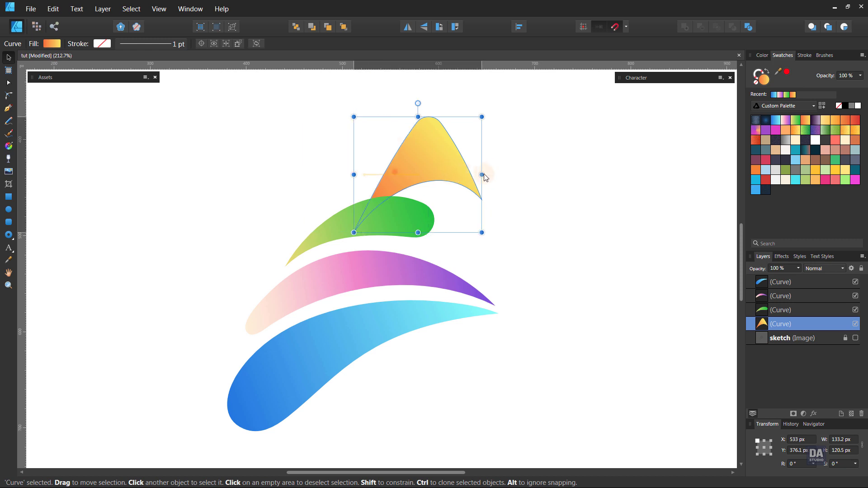
{"action": "left_click_drag", "start_coordinate": [456, 177], "coordinate": [529, 171]}
{"action": "left_click_drag", "start_coordinate": [567, 232], "coordinate": [551, 219]}
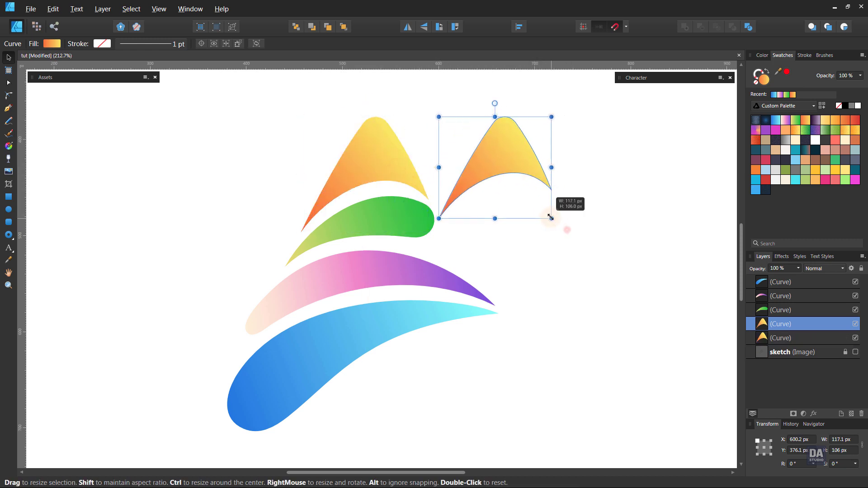
{"action": "left_click_drag", "start_coordinate": [510, 158], "coordinate": [378, 152]}
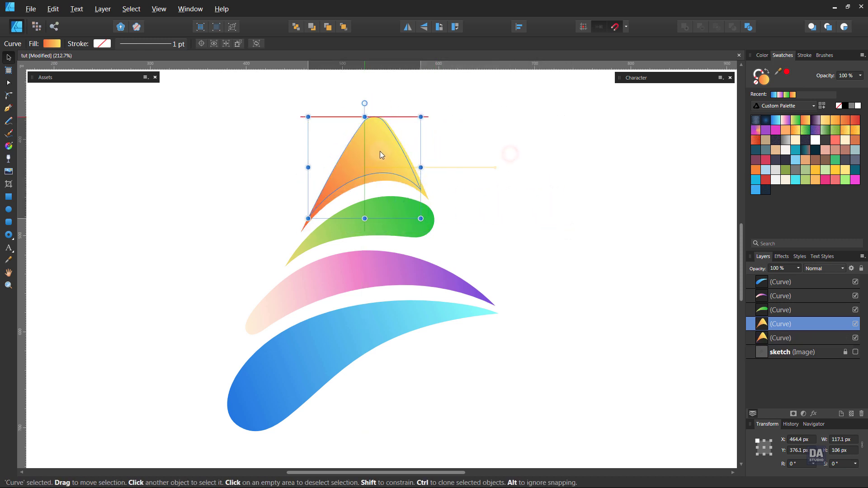
{"action": "scroll", "coordinate": [343, 117], "scroll_direction": "up", "scroll_amount": 5}
{"action": "left_click_drag", "start_coordinate": [474, 216], "coordinate": [470, 217]}
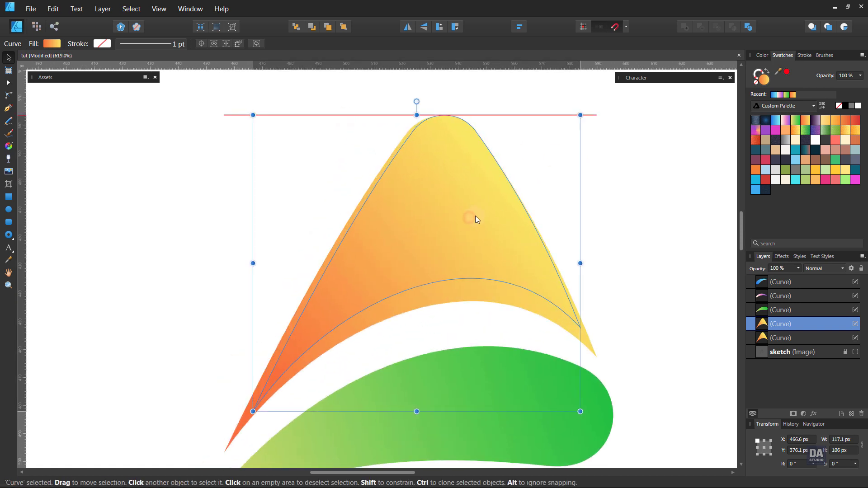
- Rotate the copy 7.2° about its lower-left corner
{"action": "left_click", "coordinate": [202, 44]}
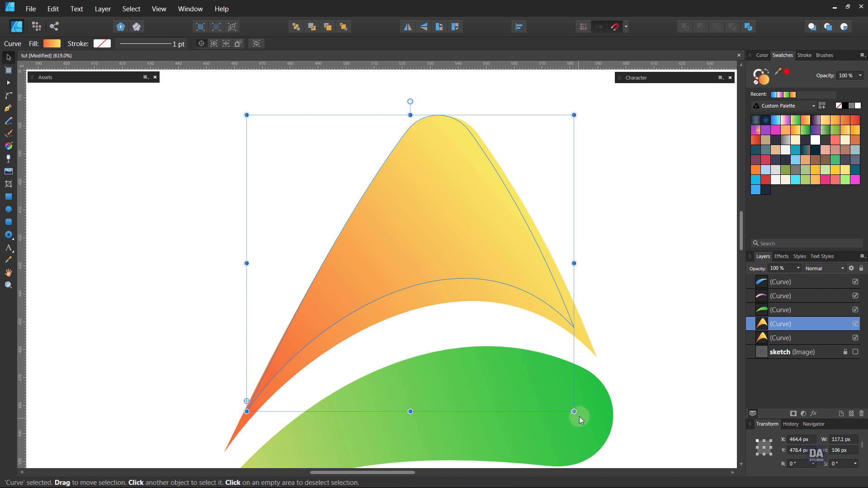
{"action": "left_click_drag", "start_coordinate": [579, 416], "coordinate": [583, 364]}
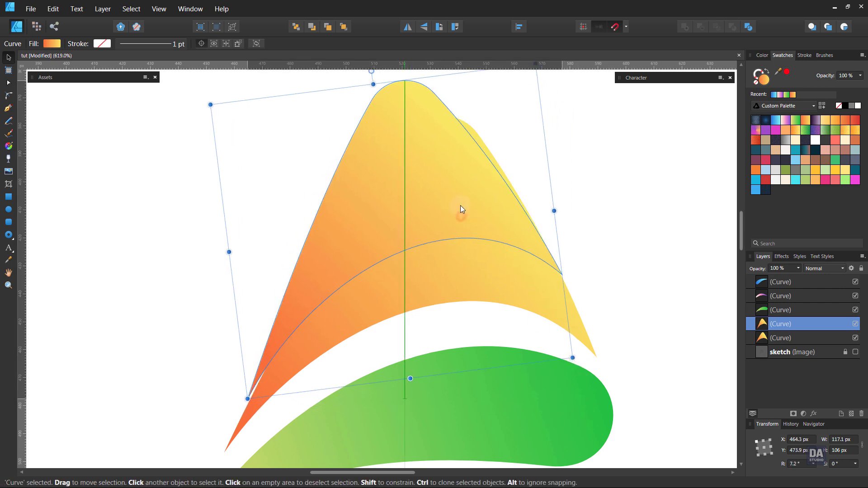
{"action": "scroll", "coordinate": [471, 289], "scroll_direction": "down", "scroll_amount": 2}
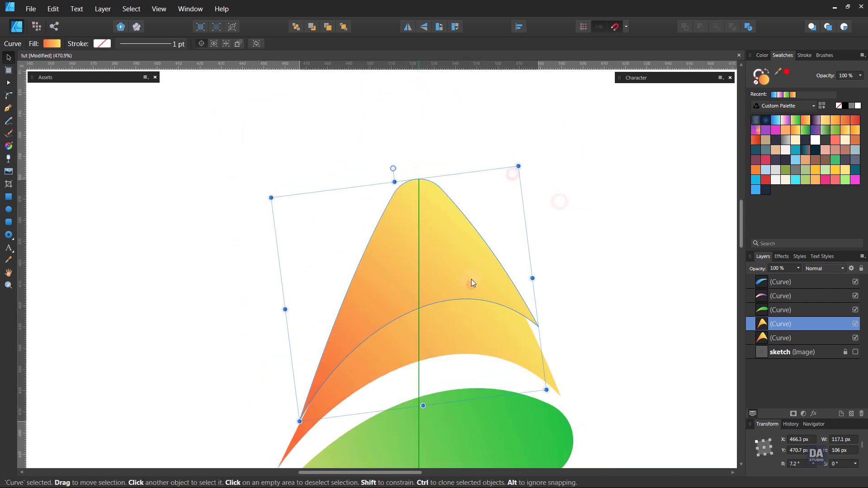
{"action": "left_click_drag", "start_coordinate": [470, 289], "coordinate": [474, 278]}
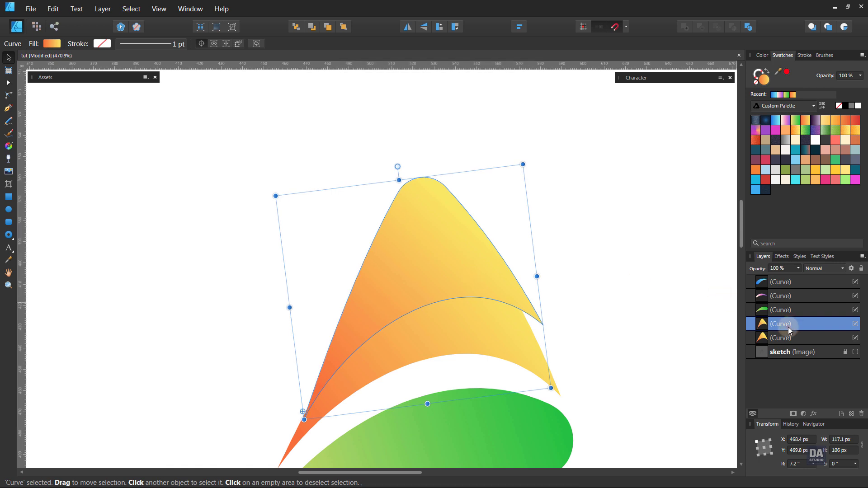
- Clip the copy inside the original piece and give it a white-to-transparent gradient sheen
{"action": "left_click_drag", "start_coordinate": [788, 327], "coordinate": [765, 340]}
{"action": "left_click", "coordinate": [778, 106]}
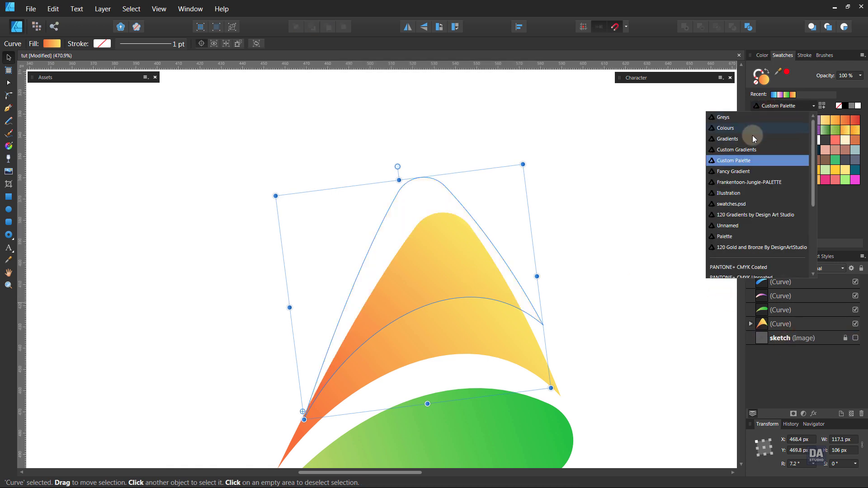
{"action": "left_click", "coordinate": [753, 139]}
{"action": "left_click", "coordinate": [783, 122]}
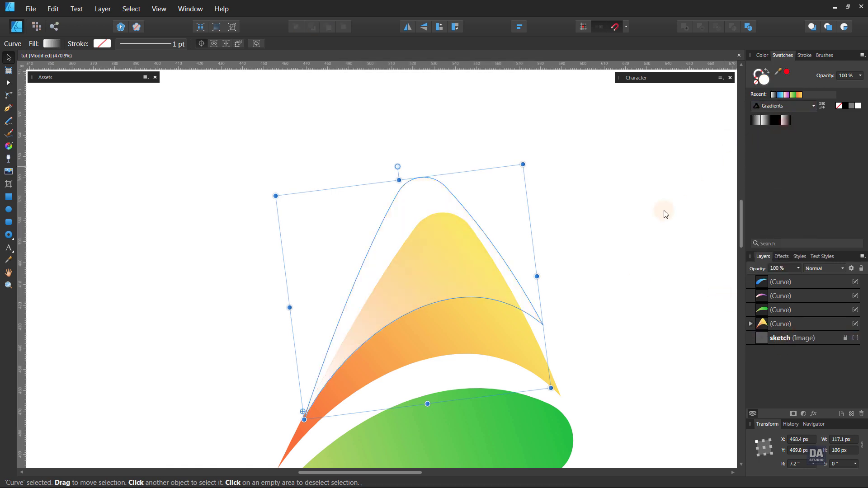
{"action": "key", "text": "g"}
{"action": "mouse_move", "coordinate": [289, 356]}
{"action": "left_mouse_down"}
{"action": "mouse_move", "coordinate": [620, 357]}
{"action": "mouse_move", "coordinate": [567, 252]}
{"action": "left_mouse_up"}
{"action": "scroll", "coordinate": [432, 222], "scroll_direction": "up", "scroll_amount": 2}
{"action": "scroll", "coordinate": [427, 234], "scroll_direction": "up", "scroll_amount": 2}
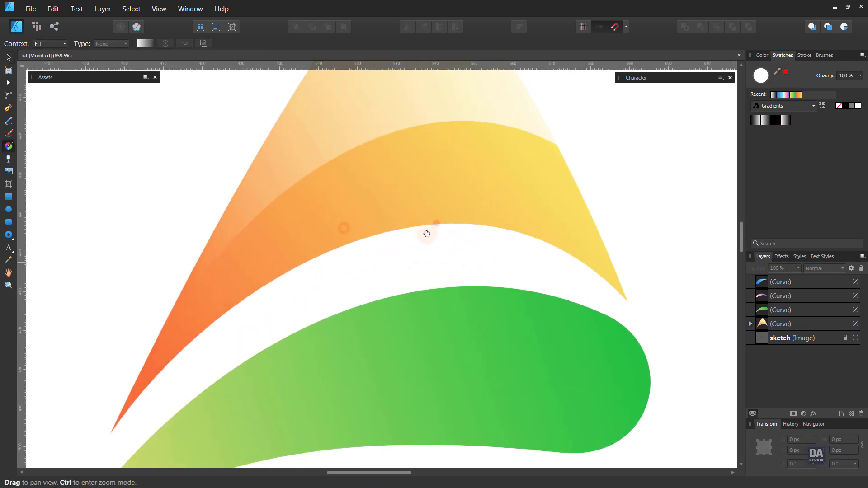
- Draw an arc-shaped path between the top piece's orange and yellow tips
{"action": "key", "text": "p"}
{"action": "left_click", "coordinate": [110, 434]}
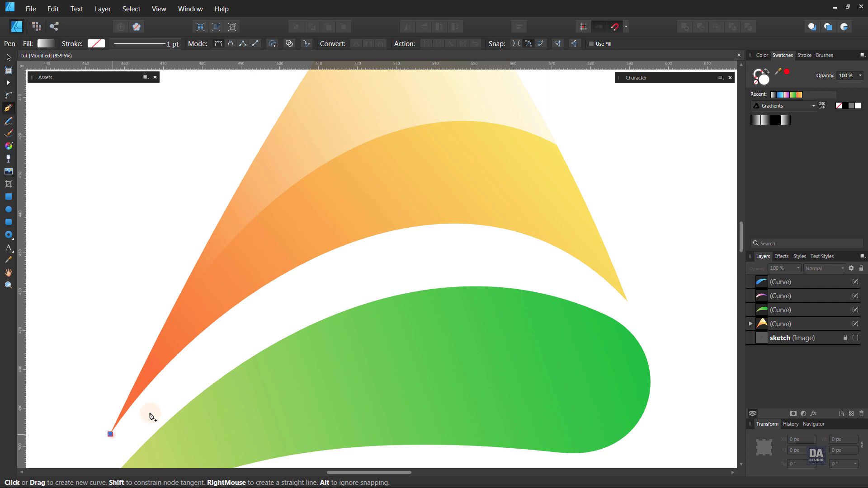
{"action": "left_click", "coordinate": [628, 300]}
{"action": "left_click_drag", "start_coordinate": [506, 332], "coordinate": [457, 179]}
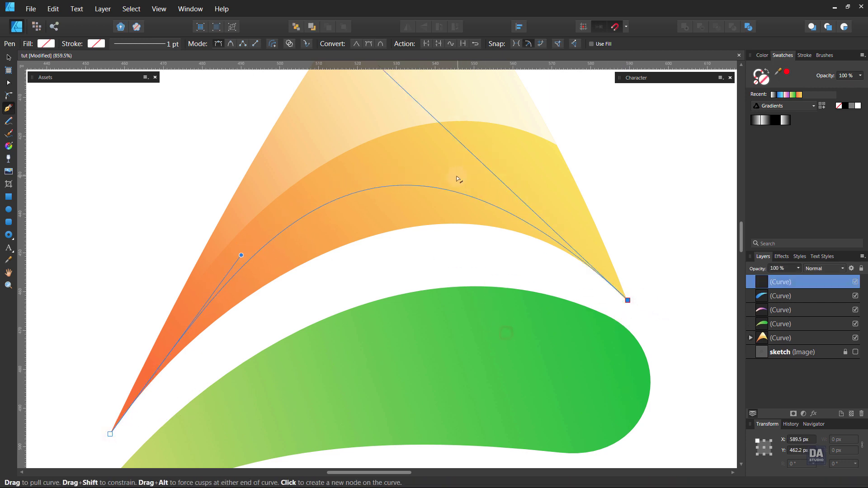
{"action": "scroll", "coordinate": [457, 190], "scroll_direction": "down", "scroll_amount": 3}
{"action": "scroll", "coordinate": [451, 176], "scroll_direction": "up", "scroll_amount": 2}
{"action": "mouse_move", "coordinate": [390, 145]}
{"action": "left_mouse_down"}
{"action": "mouse_move", "coordinate": [486, 117]}
{"action": "mouse_move", "coordinate": [477, 120]}
{"action": "left_mouse_up"}
{"action": "left_click_drag", "start_coordinate": [312, 272], "coordinate": [302, 271]}
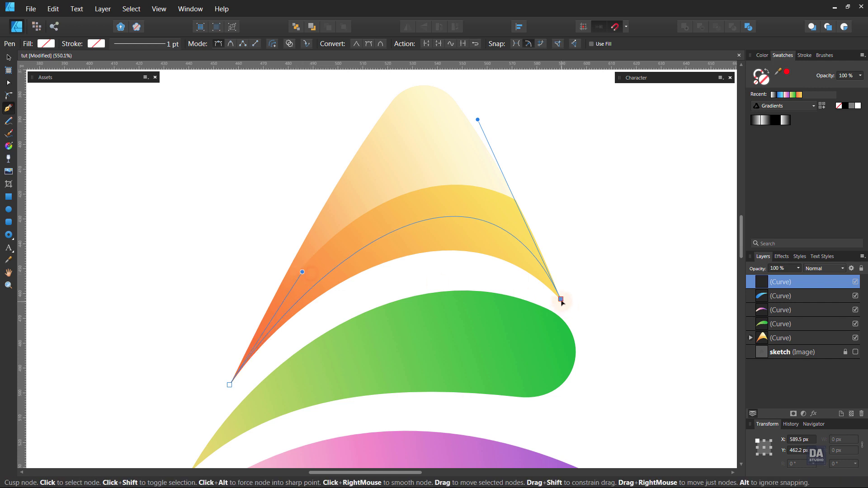
{"action": "left_click", "coordinate": [561, 311]}
{"action": "key", "text": "Escape"}
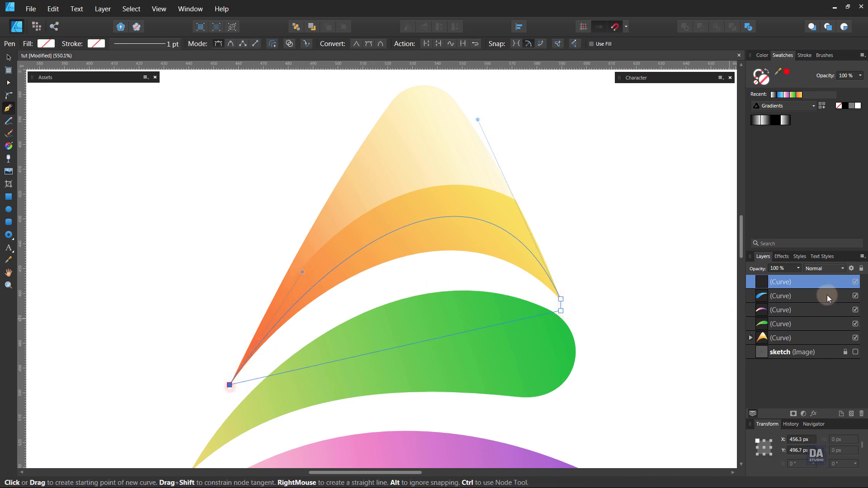
- Fill the arc orange, set it to Multiply, and clip it inside the yellow piece
{"action": "left_click_drag", "start_coordinate": [778, 71], "coordinate": [452, 232]}
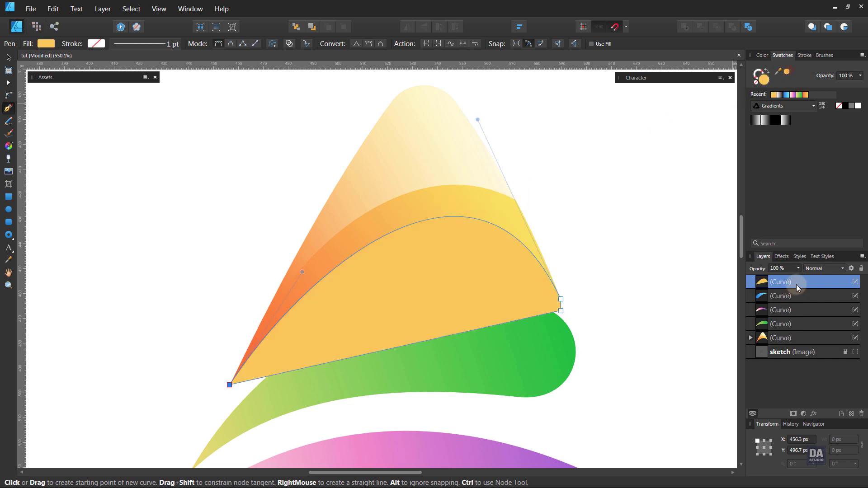
{"action": "left_click", "coordinate": [821, 268]}
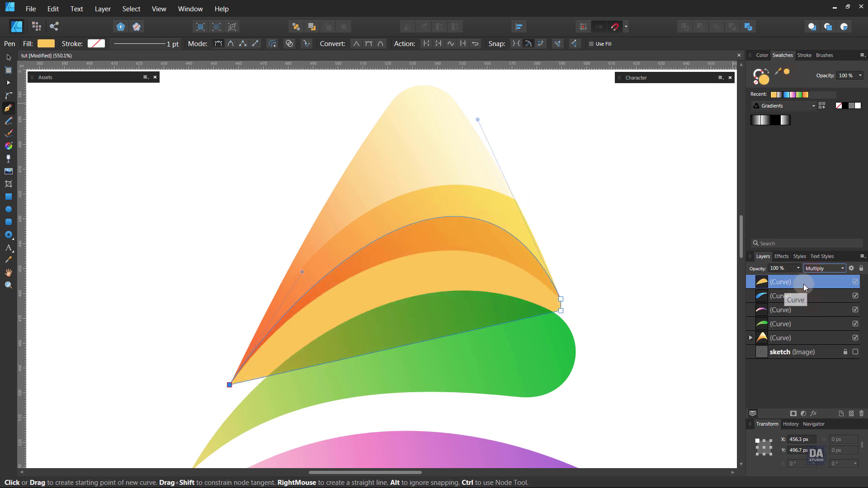
{"action": "key", "text": "Delete"}
{"action": "scroll", "coordinate": [463, 308], "scroll_direction": "down", "scroll_amount": 3}
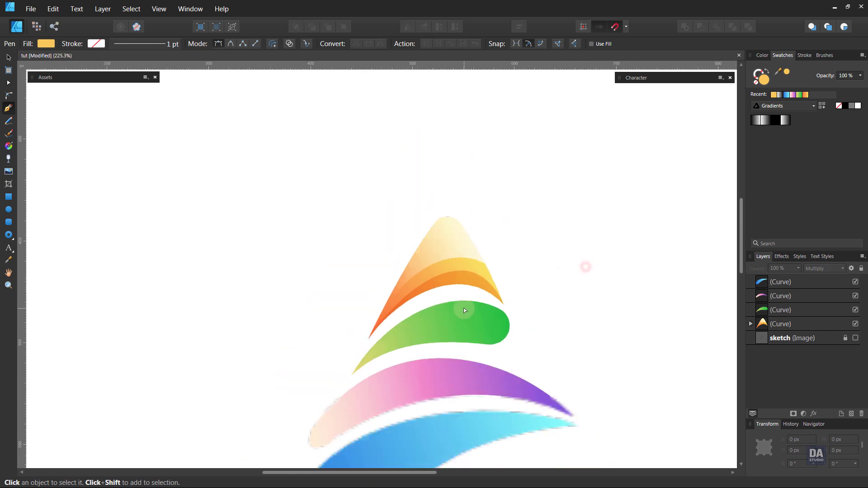
{"action": "scroll", "coordinate": [464, 310], "scroll_direction": "up", "scroll_amount": 4}
{"action": "scroll", "coordinate": [485, 304], "scroll_direction": "down", "scroll_amount": 2}
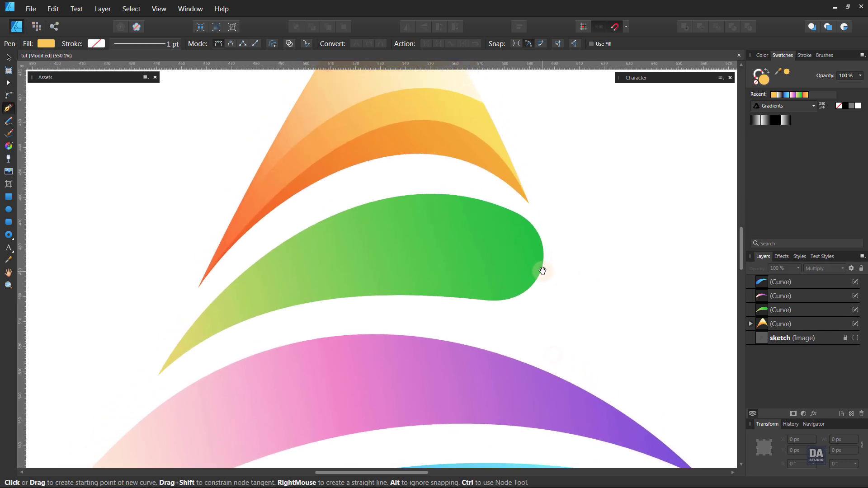
- Duplicate the green tree piece, then shrink and tilt the copy
{"action": "key", "text": "v"}
{"action": "left_click", "coordinate": [787, 311]}
{"action": "right_click", "coordinate": [787, 313]}
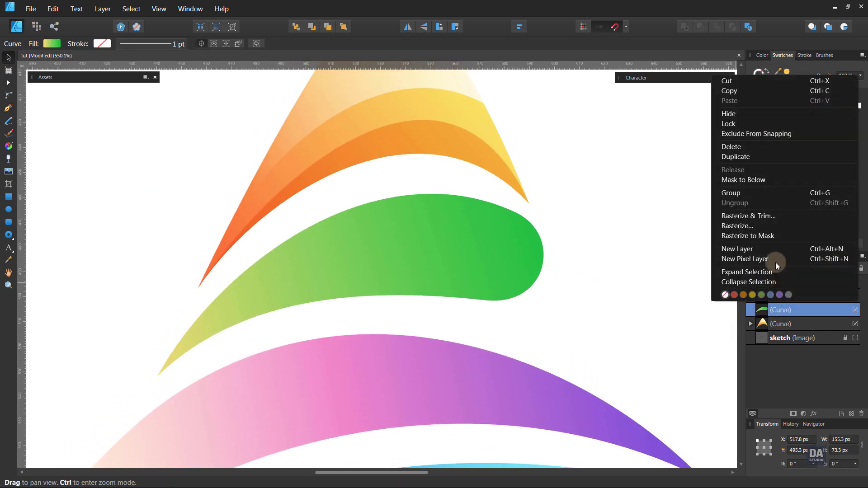
{"action": "left_click", "coordinate": [771, 161]}
{"action": "mouse_move", "coordinate": [542, 374]}
{"action": "left_mouse_down"}
{"action": "mouse_move", "coordinate": [503, 355]}
{"action": "mouse_move", "coordinate": [519, 345]}
{"action": "left_mouse_up"}
{"action": "left_click_drag", "start_coordinate": [431, 256], "coordinate": [423, 256]}
- Rotate the copy to about -0.7°, fill it white-to-transparent, and clip it inside the green piece
{"action": "left_click_drag", "start_coordinate": [509, 170], "coordinate": [495, 187]}
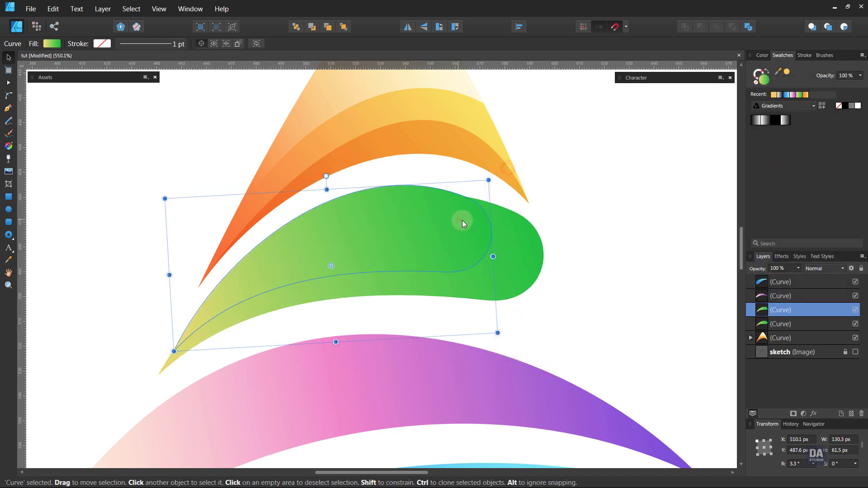
{"action": "left_click_drag", "start_coordinate": [462, 221], "coordinate": [468, 216]}
{"action": "left_click_drag", "start_coordinate": [503, 171], "coordinate": [516, 180]}
{"action": "mouse_move", "coordinate": [392, 232]}
{"action": "left_mouse_down"}
{"action": "mouse_move", "coordinate": [408, 236]}
{"action": "mouse_move", "coordinate": [397, 232]}
{"action": "left_mouse_up"}
{"action": "left_click", "coordinate": [781, 124]}
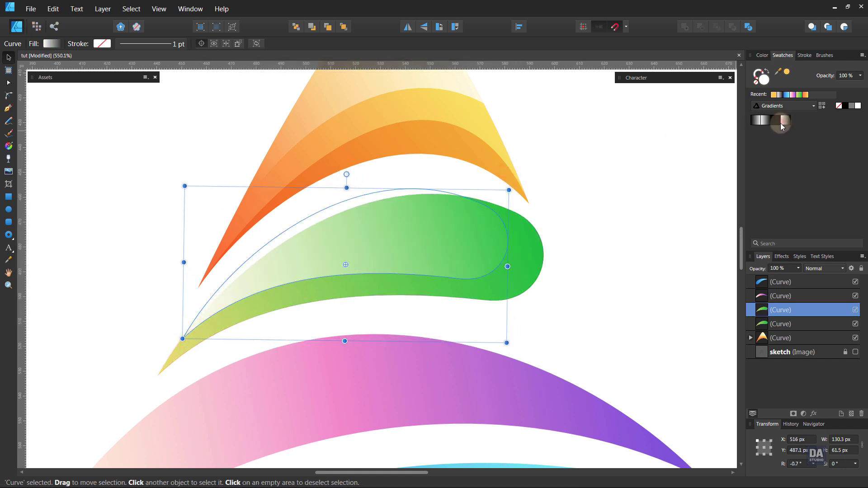
{"action": "left_click_drag", "start_coordinate": [784, 309], "coordinate": [781, 324]}
- Set the green highlight's gradient direction across the copy
{"action": "key", "text": "g"}
{"action": "mouse_move", "coordinate": [606, 298]}
{"action": "left_mouse_down"}
{"action": "mouse_move", "coordinate": [252, 334]}
{"action": "mouse_move", "coordinate": [214, 346]}
{"action": "left_mouse_up"}
{"action": "key", "text": "ctrl+d"}
{"action": "scroll", "coordinate": [527, 339], "scroll_direction": "down", "scroll_amount": 4}
{"action": "scroll", "coordinate": [503, 316], "scroll_direction": "up", "scroll_amount": 2}
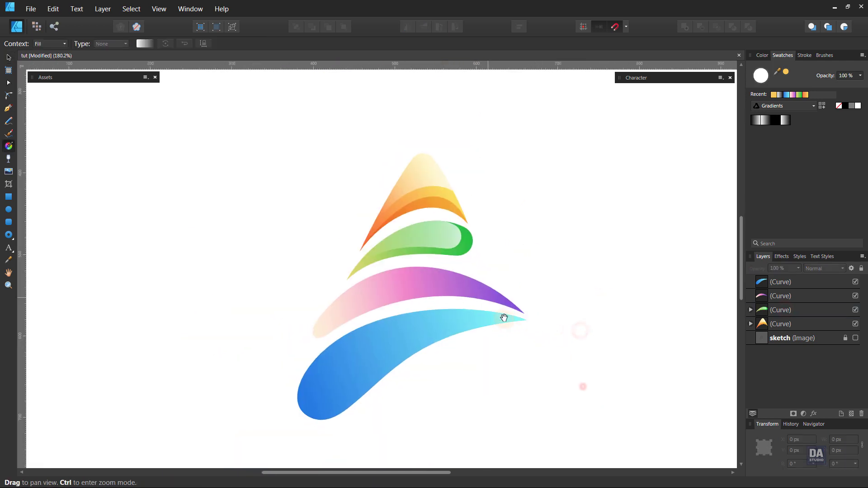
{"action": "left_click_drag", "start_coordinate": [462, 292], "coordinate": [417, 260]}
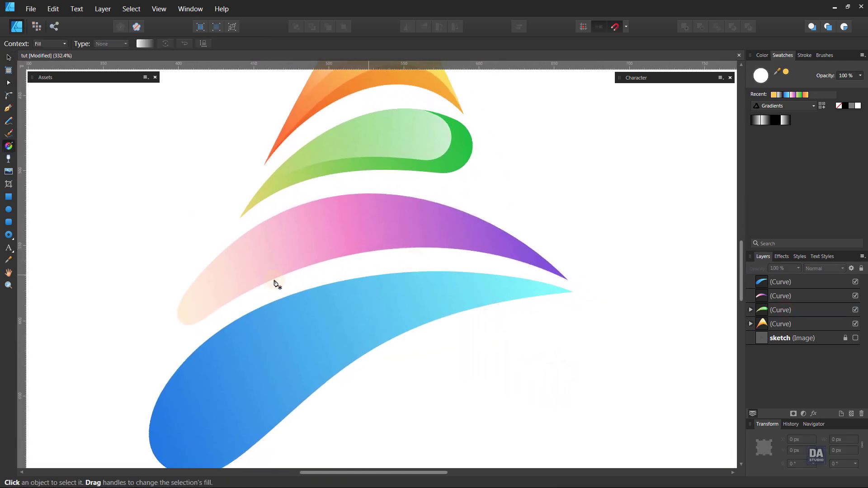
- Draw a closed arc-shaped highlight path along the pink piece's upper edge
{"action": "key", "text": "p"}
{"action": "left_click", "coordinate": [219, 256]}
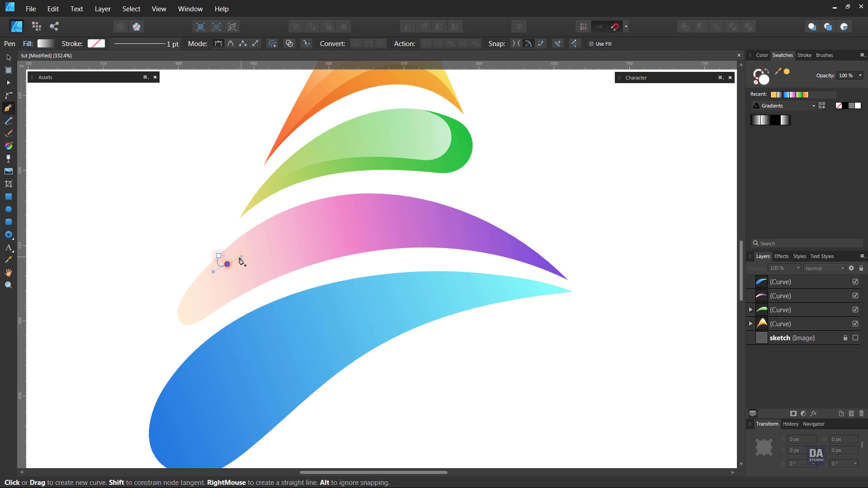
{"action": "left_click_drag", "start_coordinate": [241, 260], "coordinate": [243, 257]}
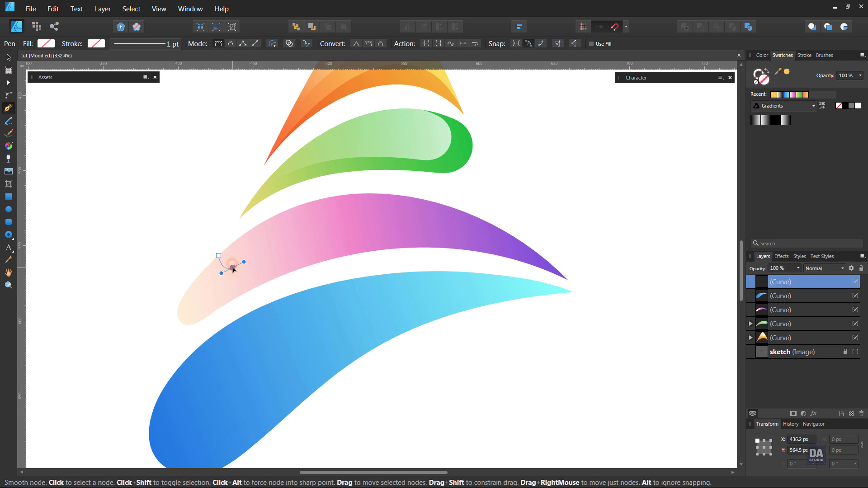
{"action": "left_click", "coordinate": [232, 269]}
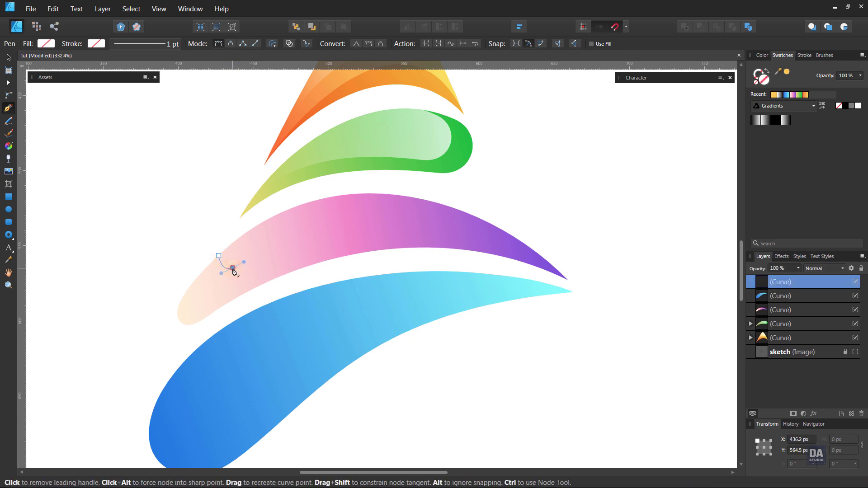
{"action": "left_click_drag", "start_coordinate": [528, 246], "coordinate": [698, 318]}
{"action": "left_click", "coordinate": [528, 246]}
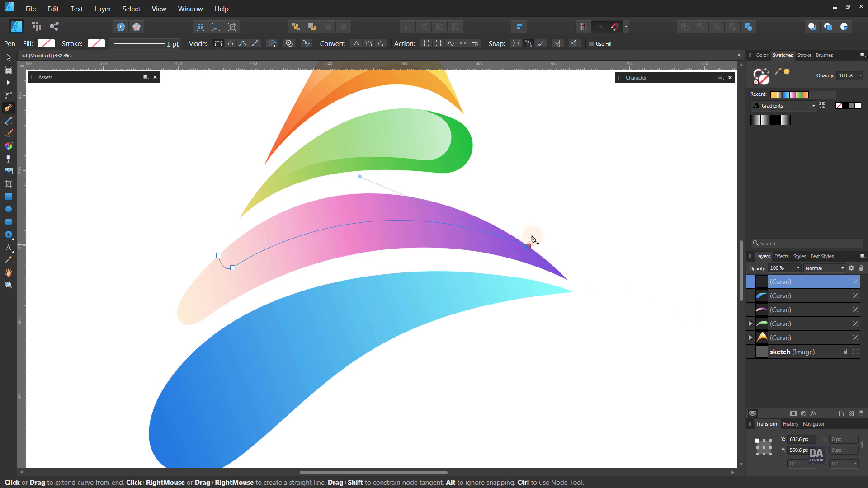
{"action": "left_click", "coordinate": [219, 255]}
{"action": "mouse_move", "coordinate": [246, 254]}
{"action": "left_mouse_down"}
{"action": "mouse_move", "coordinate": [427, 225]}
{"action": "mouse_move", "coordinate": [362, 184]}
{"action": "left_mouse_up"}
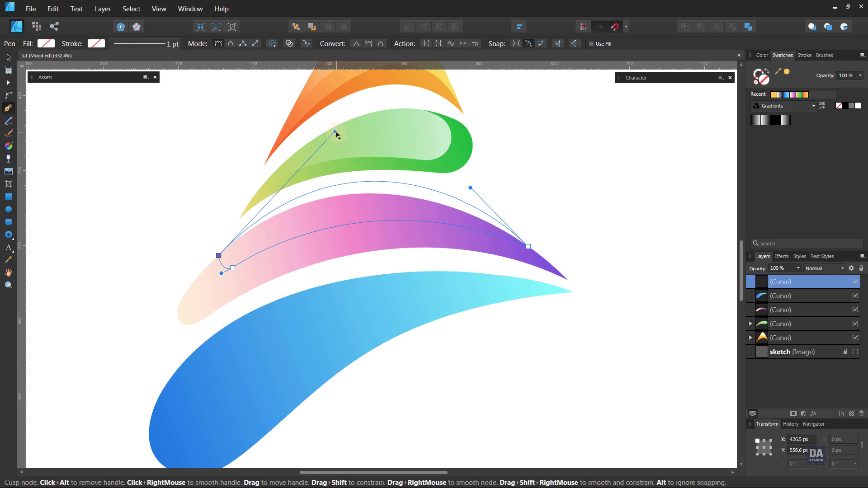
{"action": "left_click_drag", "start_coordinate": [334, 131], "coordinate": [327, 136]}
- Fill the new highlight curve with a white-to-transparent gradient
{"action": "key", "text": "c"}
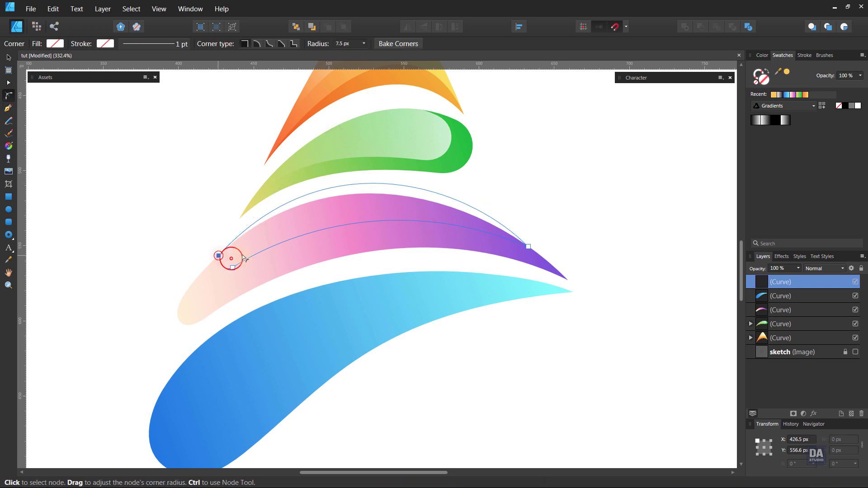
{"action": "left_click", "coordinate": [232, 268]}
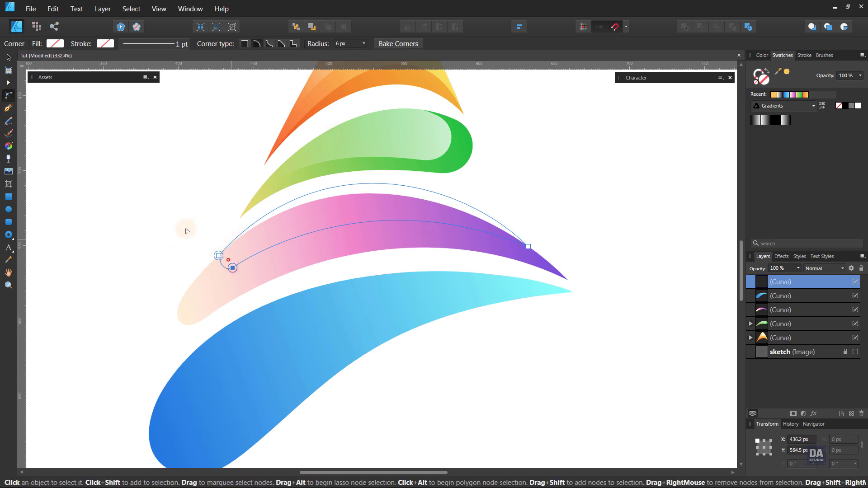
{"action": "left_click", "coordinate": [8, 59]}
{"action": "left_click", "coordinate": [230, 264]}
{"action": "left_click", "coordinate": [805, 282]}
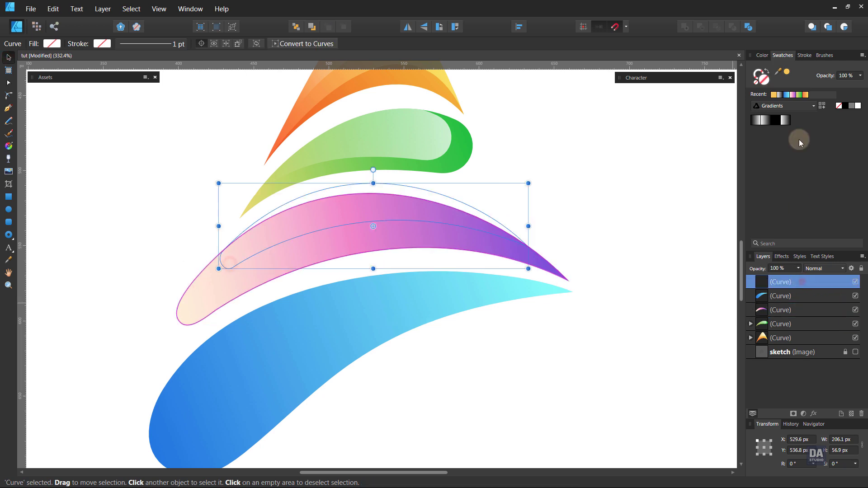
{"action": "left_click", "coordinate": [787, 121]}
- Run the highlight gradient from the lower-left tip and nest it inside the pink curve
{"action": "key", "text": "g"}
{"action": "left_click_drag", "start_coordinate": [634, 268], "coordinate": [192, 290]}
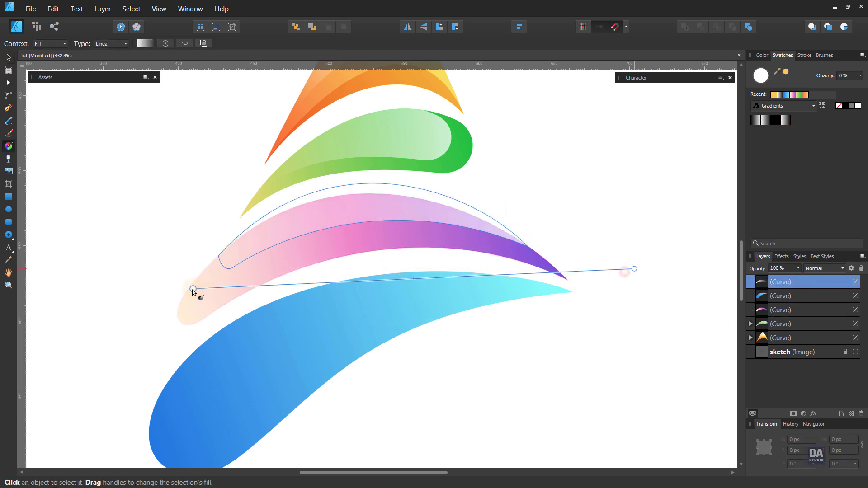
{"action": "key", "text": "v"}
{"action": "left_click", "coordinate": [132, 231]}
{"action": "left_click", "coordinate": [804, 284]}
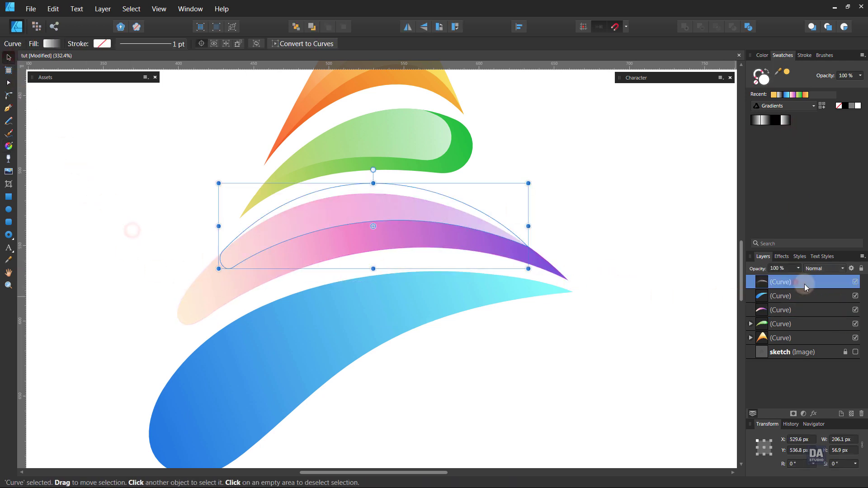
{"action": "left_click_drag", "start_coordinate": [804, 284], "coordinate": [796, 316]}
{"action": "left_click", "coordinate": [501, 384]}
{"action": "left_click", "coordinate": [800, 284]}
- Duplicate the blue bottom curve, shrink the copy and rotate it about 1°
{"action": "right_click", "coordinate": [800, 284]}
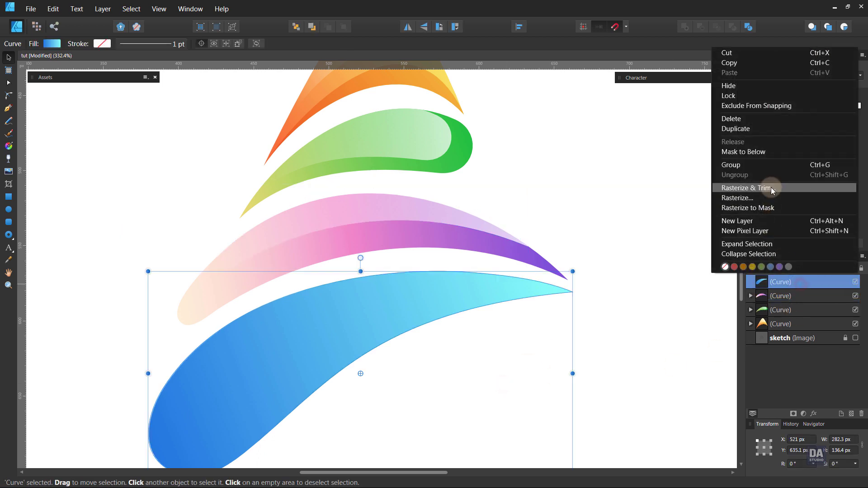
{"action": "left_click", "coordinate": [777, 129]}
{"action": "scroll", "coordinate": [421, 306], "scroll_direction": "down", "scroll_amount": 3}
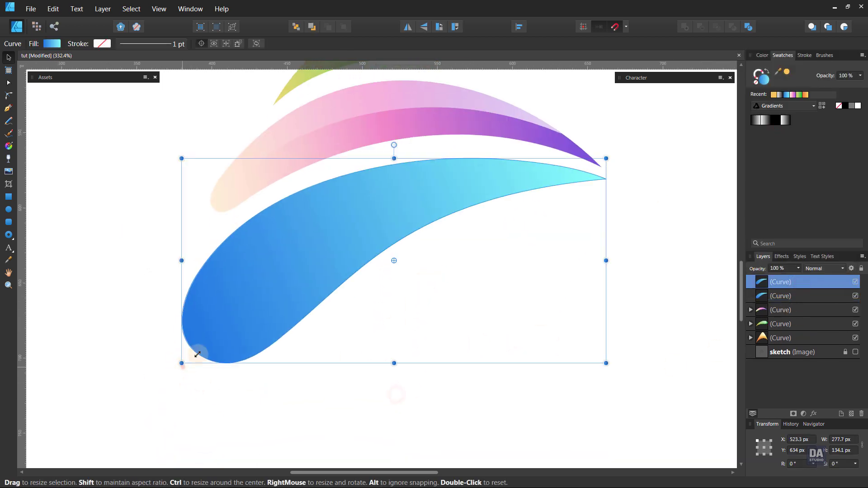
{"action": "mouse_move", "coordinate": [183, 359]}
{"action": "left_mouse_down"}
{"action": "mouse_move", "coordinate": [240, 320]}
{"action": "mouse_move", "coordinate": [205, 313]}
{"action": "left_mouse_up"}
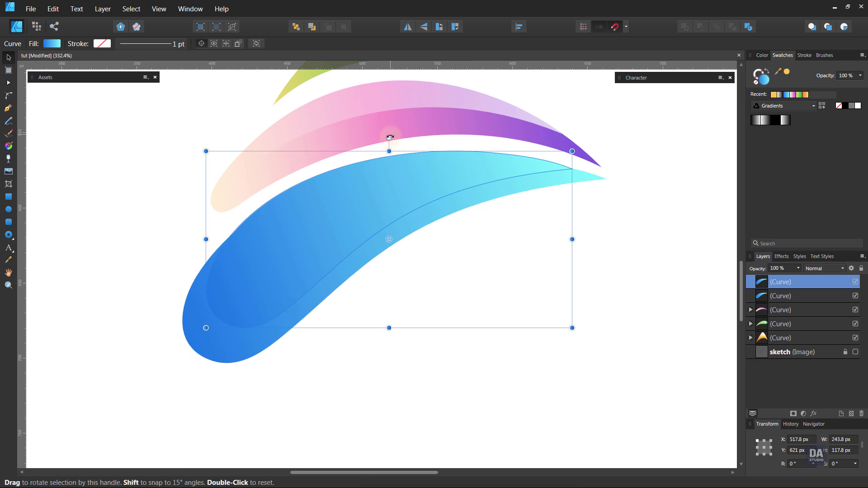
{"action": "left_click_drag", "start_coordinate": [389, 137], "coordinate": [390, 138]}
{"action": "left_click_drag", "start_coordinate": [571, 329], "coordinate": [552, 316]}
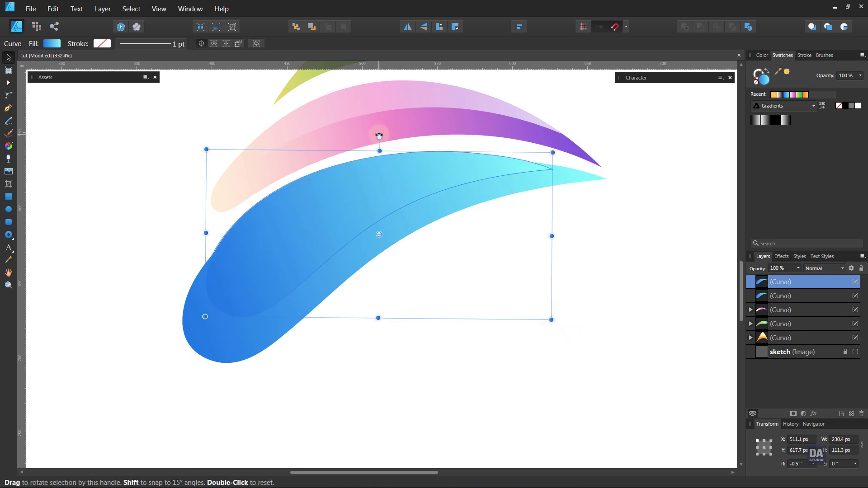
{"action": "left_click_drag", "start_coordinate": [379, 137], "coordinate": [377, 137]}
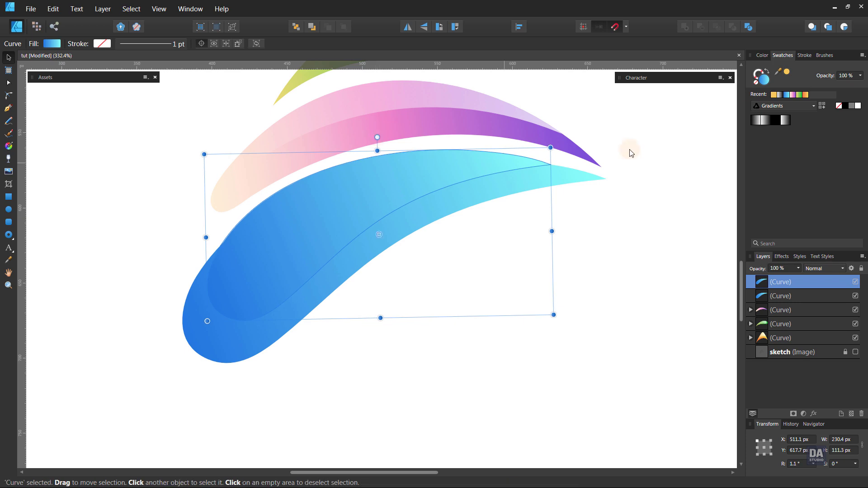
- Fill the copy with a lower-left-to-right white-to-transparent gradient and nest it inside the blue curve
{"action": "left_click", "coordinate": [786, 121]}
{"action": "key", "text": "g"}
{"action": "left_click_drag", "start_coordinate": [143, 359], "coordinate": [566, 218]}
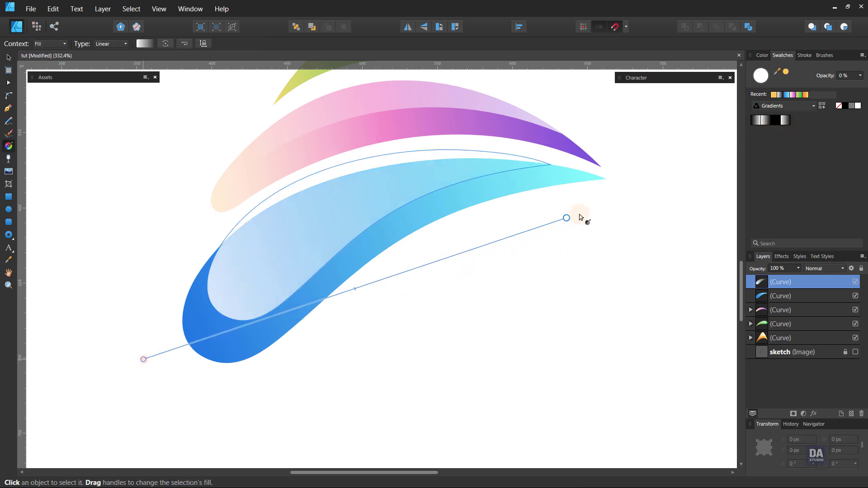
{"action": "key", "text": "v"}
{"action": "left_click_drag", "start_coordinate": [807, 283], "coordinate": [768, 297]}
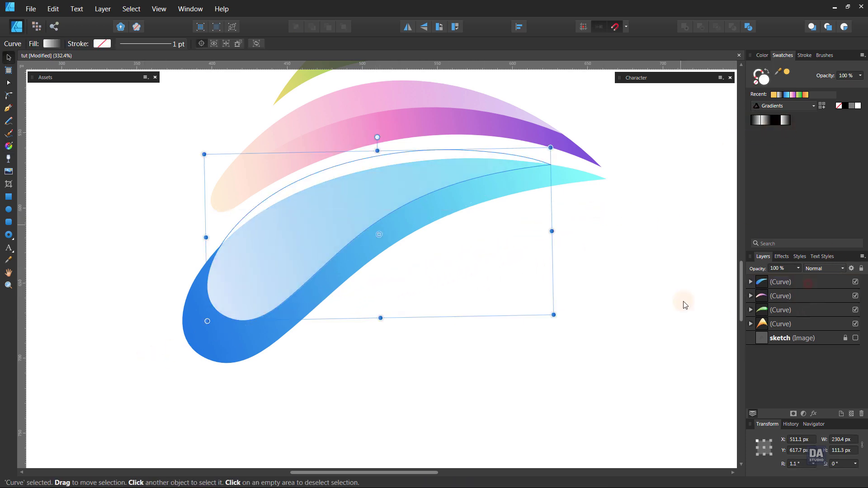
{"action": "left_click", "coordinate": [519, 257]}
- Move the blue highlight's gradient start to the curve's lower-left tip
{"action": "scroll", "coordinate": [406, 304], "scroll_direction": "down", "scroll_amount": 3}
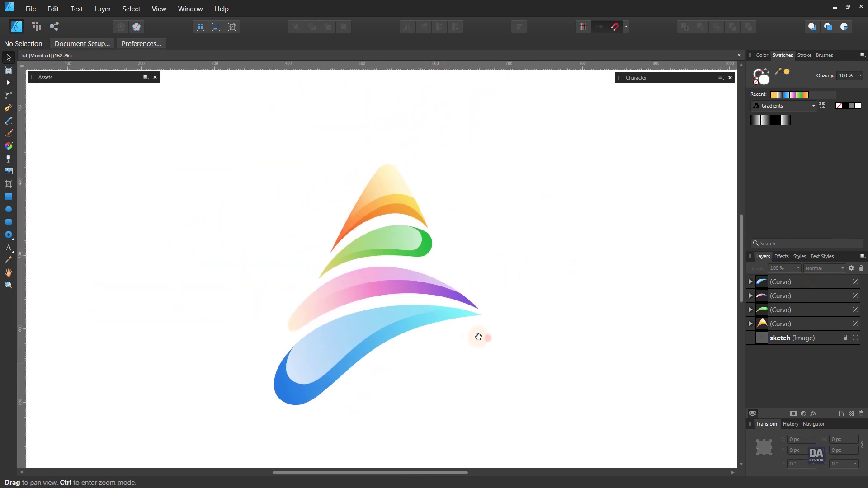
{"action": "left_click", "coordinate": [324, 351]}
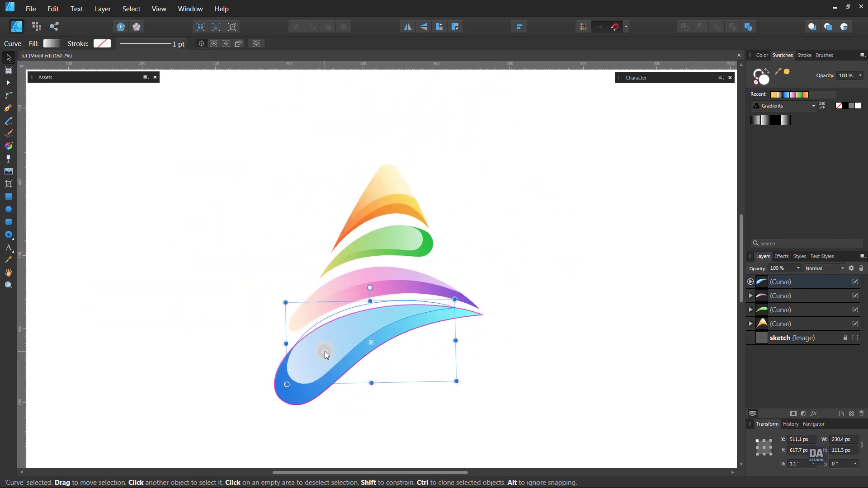
{"action": "key", "text": "g"}
{"action": "left_click_drag", "start_coordinate": [316, 366], "coordinate": [274, 388]}
{"action": "key", "text": "v"}
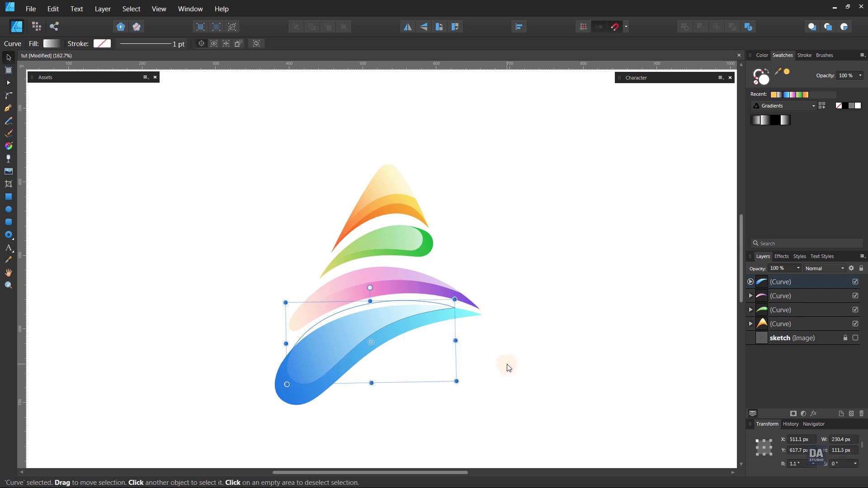
{"action": "left_click", "coordinate": [507, 364]}
- Give all four tree strokes 50% noise in the Color panel
{"action": "left_click_drag", "start_coordinate": [493, 387], "coordinate": [492, 383]}
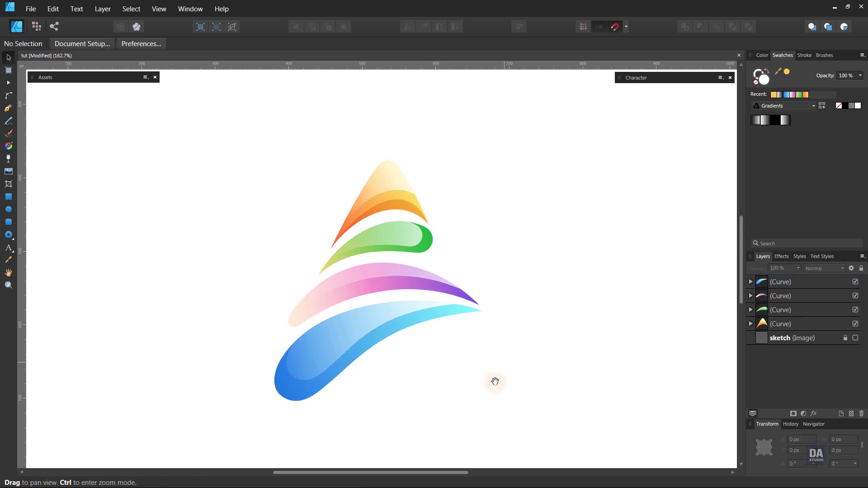
{"action": "left_click_drag", "start_coordinate": [364, 305], "coordinate": [449, 304]}
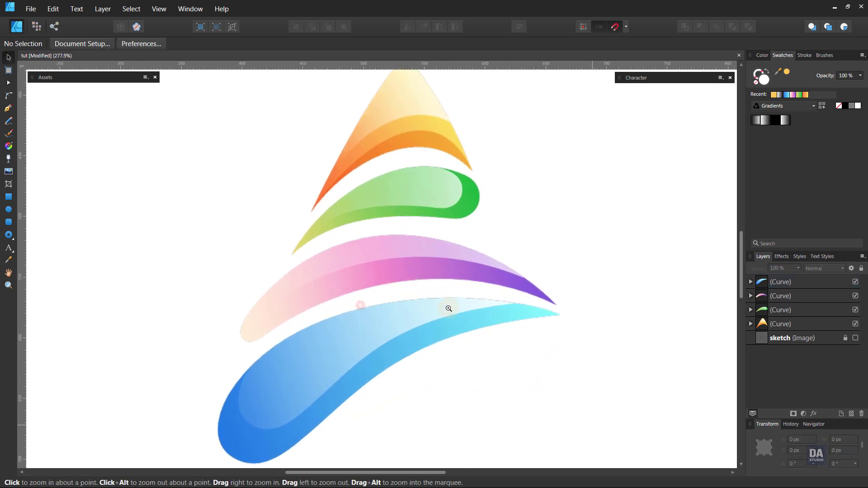
{"action": "left_click", "coordinate": [763, 323]}
{"action": "left_click", "coordinate": [783, 285], "text": "shift"}
{"action": "left_click", "coordinate": [762, 55]}
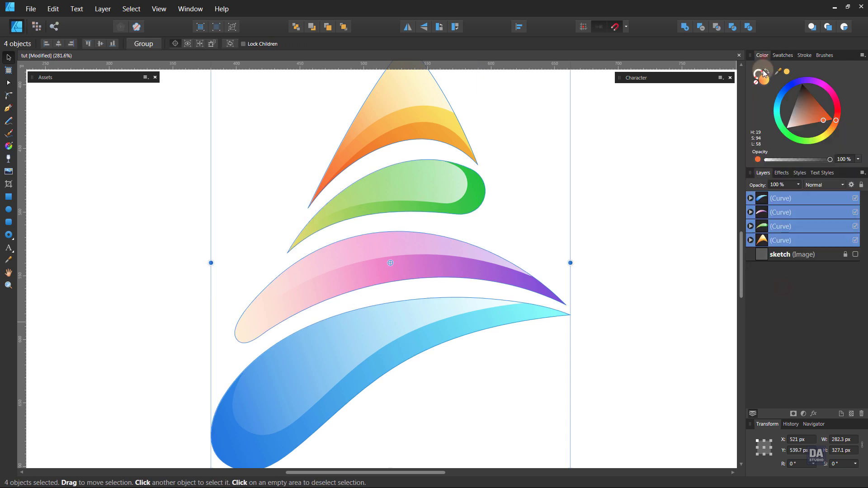
{"action": "left_click_drag", "start_coordinate": [758, 159], "coordinate": [783, 159]}
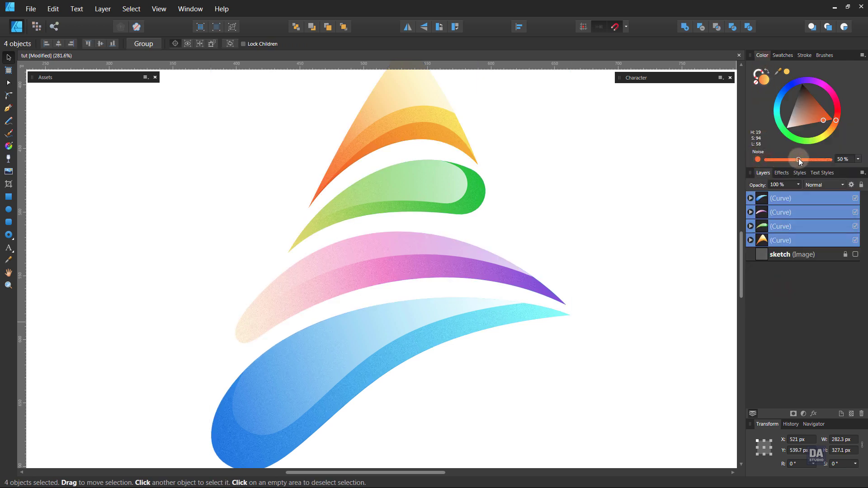
{"action": "left_click", "coordinate": [617, 312]}
{"action": "key", "text": "z"}
{"action": "mouse_move", "coordinate": [508, 216]}
{"action": "left_mouse_down"}
{"action": "mouse_move", "coordinate": [447, 151]}
{"action": "mouse_move", "coordinate": [558, 158]}
{"action": "left_mouse_up"}
- Pen-draw a shine line across the orange top stroke, 3 pt with a tapered pressure profile
{"action": "left_click", "coordinate": [8, 108]}
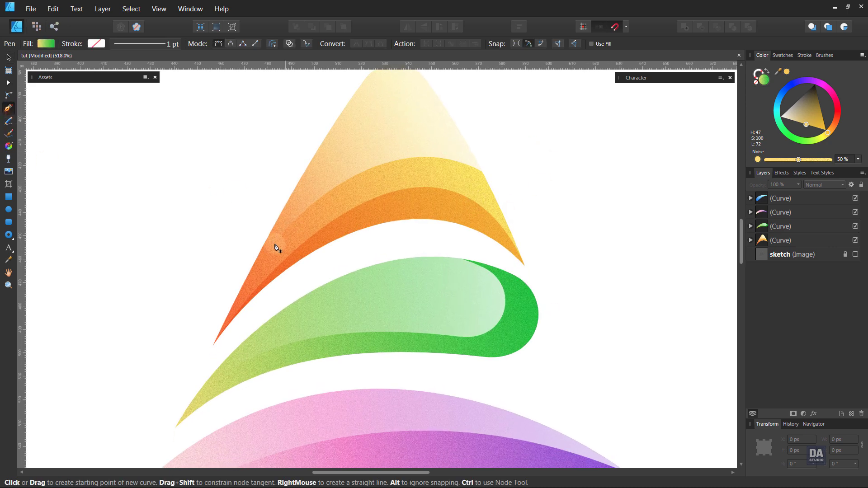
{"action": "left_click", "coordinate": [257, 264]}
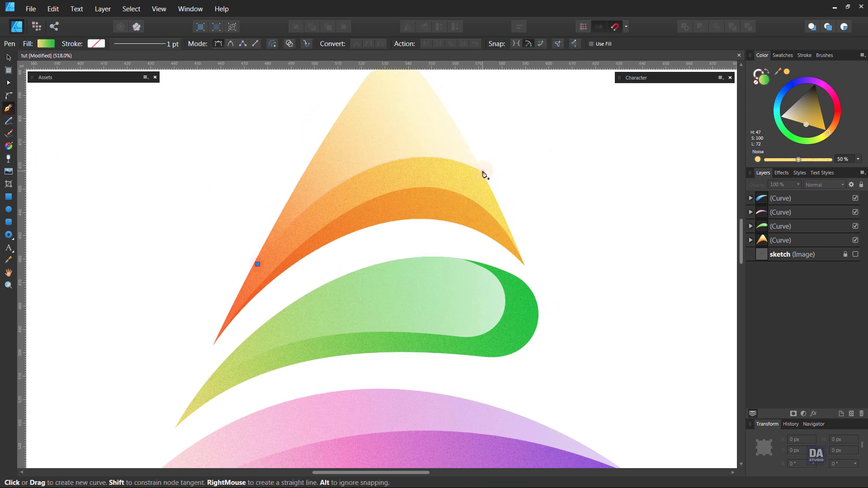
{"action": "left_click_drag", "start_coordinate": [483, 171], "coordinate": [612, 224]}
{"action": "left_click", "coordinate": [804, 55]}
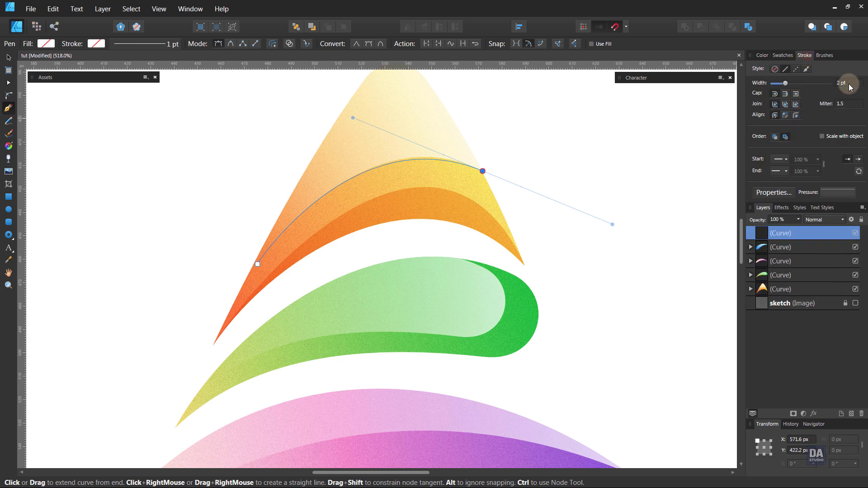
{"action": "left_click_drag", "start_coordinate": [850, 87], "coordinate": [848, 92]}
{"action": "left_click", "coordinate": [837, 192]}
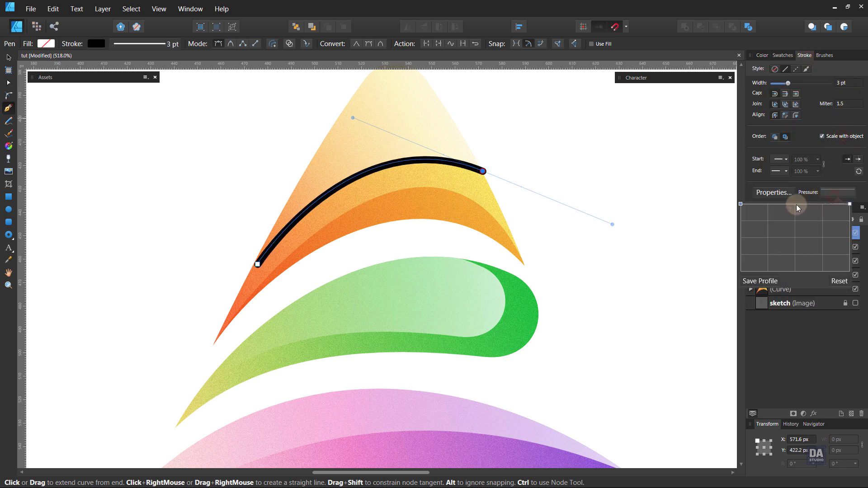
{"action": "left_click", "coordinate": [796, 204]}
{"action": "left_click_drag", "start_coordinate": [741, 205], "coordinate": [714, 334]}
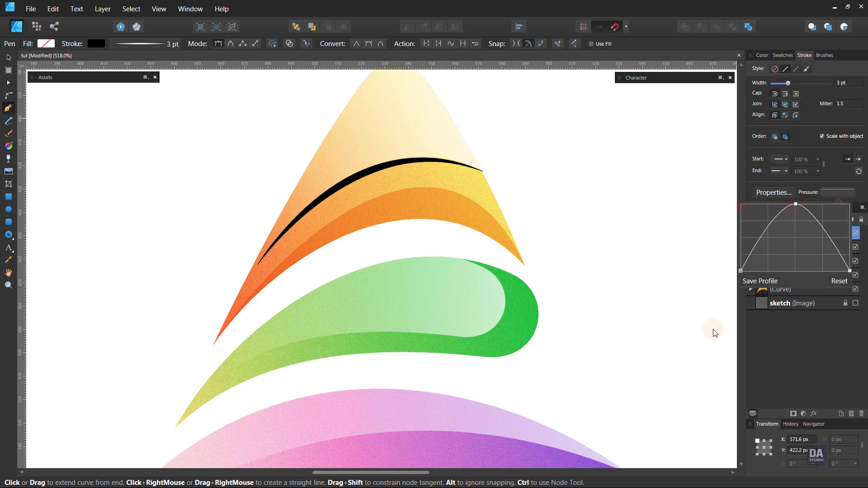
- Give the shine line an elliptical white gradient stroke positioned along its length
{"action": "left_click", "coordinate": [782, 55]}
{"action": "left_click", "coordinate": [773, 129]}
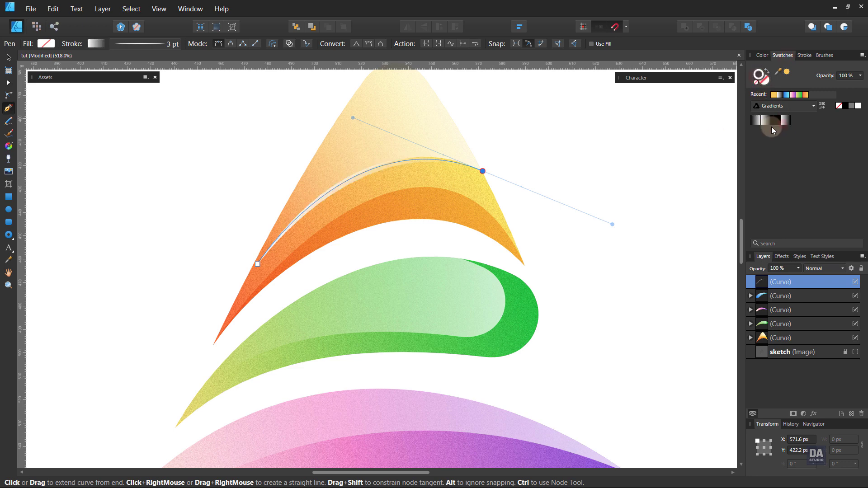
{"action": "left_click", "coordinate": [93, 44]}
{"action": "left_click", "coordinate": [74, 103]}
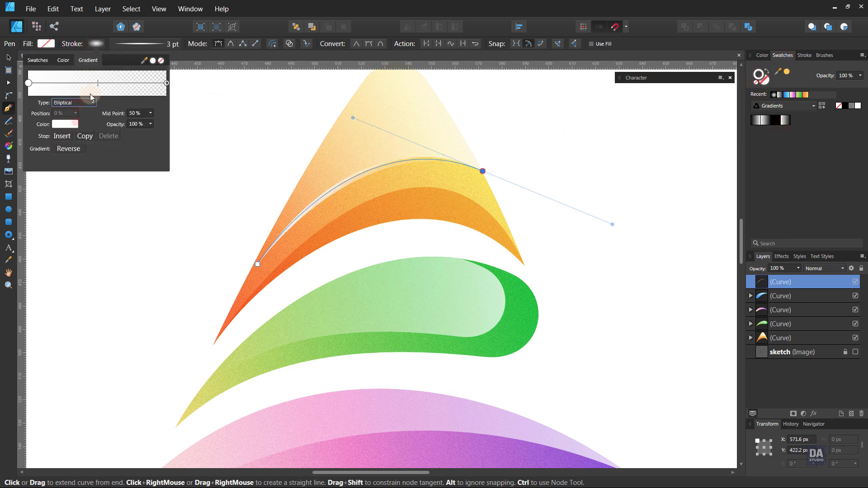
{"action": "left_click", "coordinate": [172, 28]}
{"action": "left_click", "coordinate": [9, 147]}
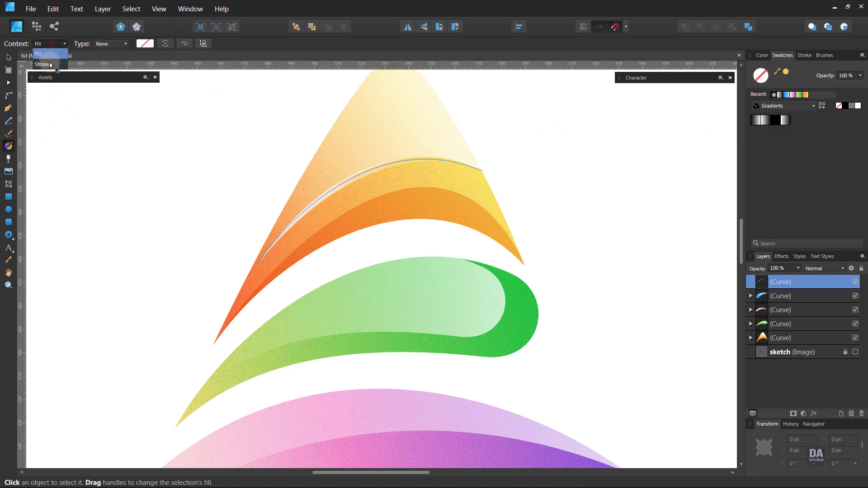
{"action": "left_click", "coordinate": [43, 64]}
{"action": "left_click_drag", "start_coordinate": [368, 174], "coordinate": [488, 159]}
{"action": "left_click", "coordinate": [8, 57]}
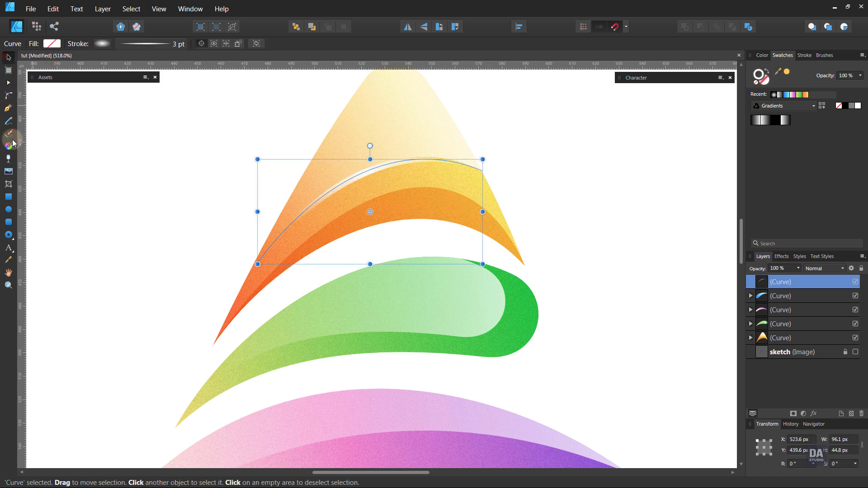
{"action": "left_click", "coordinate": [9, 109]}
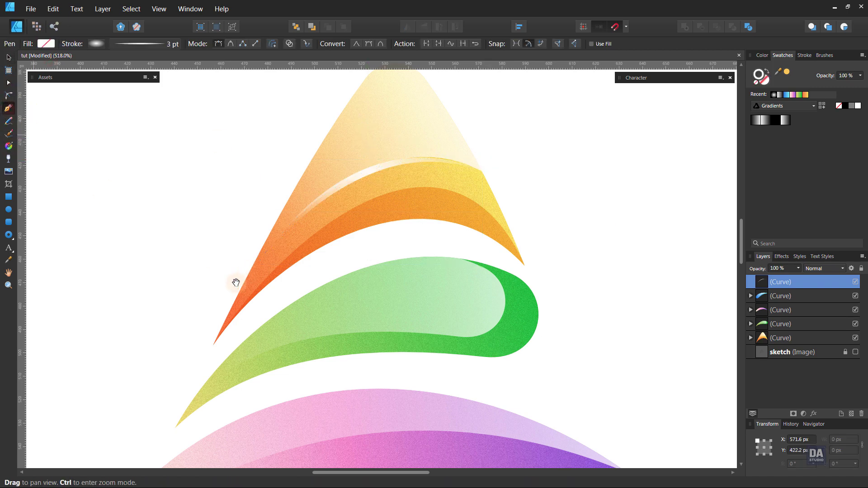
{"action": "scroll", "coordinate": [236, 283], "scroll_direction": "down", "scroll_amount": 3}
- Pen-draw a thin sheen curve along the green stroke
{"action": "scroll", "coordinate": [244, 281], "scroll_direction": "down", "scroll_amount": 1}
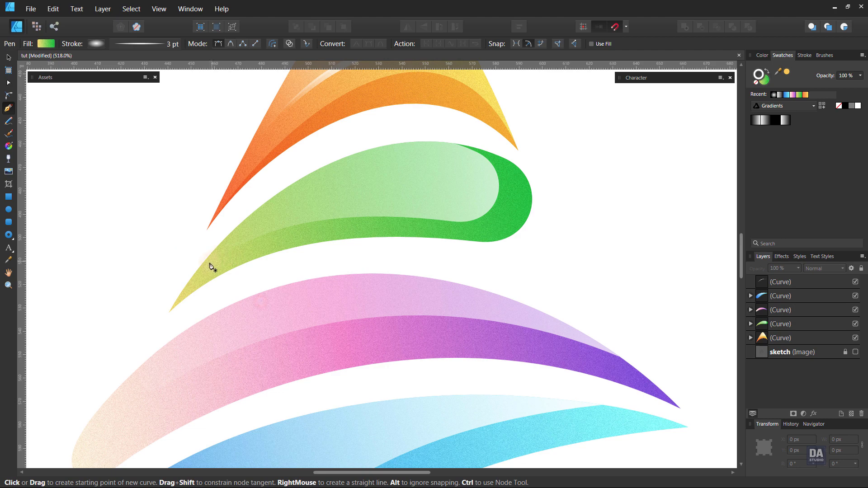
{"action": "left_click", "coordinate": [206, 264]}
{"action": "left_click_drag", "start_coordinate": [446, 221], "coordinate": [582, 248]}
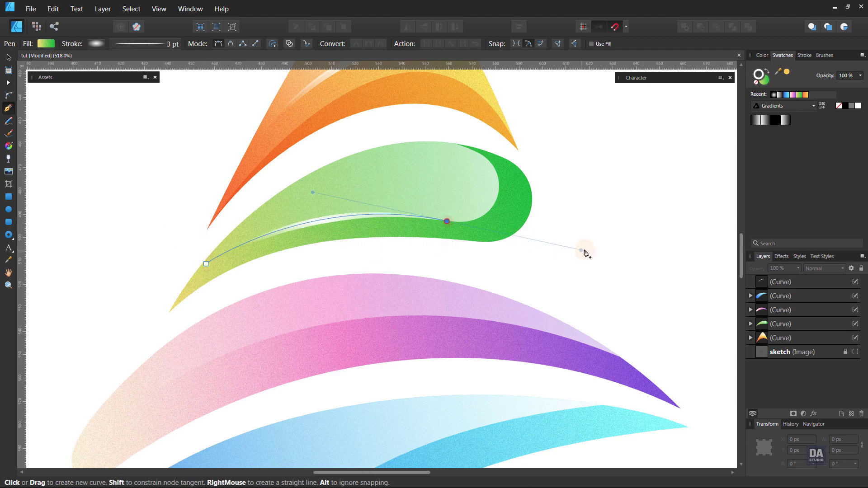
{"action": "key", "text": "Escape"}
- Pen-draw a sheen curve along the pink swoosh's top edge toward its tip
{"action": "mouse_move", "coordinate": [265, 390]}
{"action": "left_mouse_down"}
{"action": "mouse_move", "coordinate": [292, 212]}
{"action": "mouse_move", "coordinate": [227, 243]}
{"action": "left_mouse_up"}
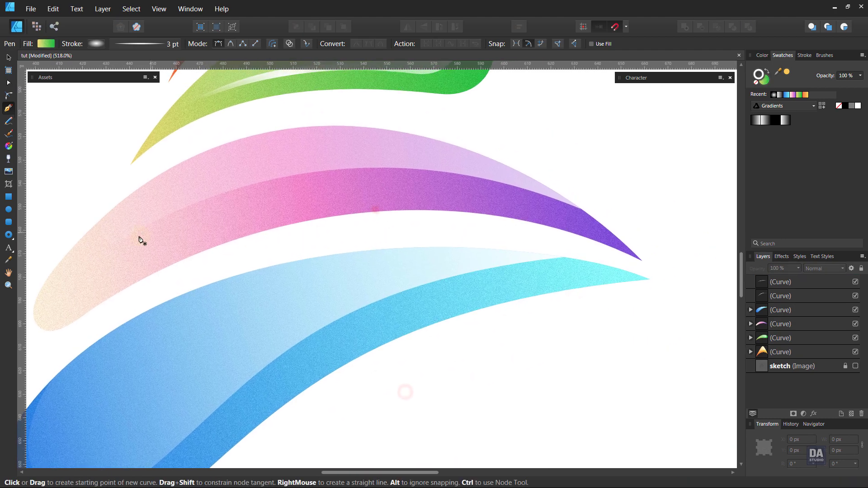
{"action": "left_click", "coordinate": [115, 244]}
{"action": "left_click_drag", "start_coordinate": [568, 204], "coordinate": [718, 277]}
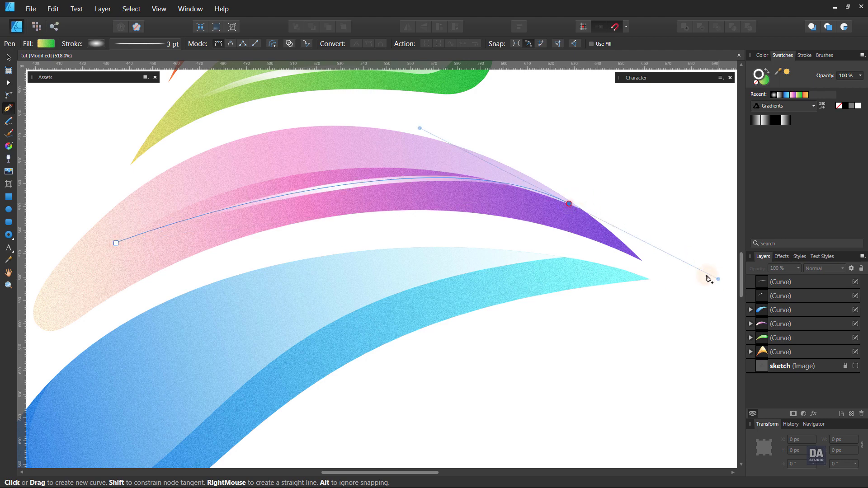
{"action": "left_click_drag", "start_coordinate": [420, 130], "coordinate": [291, 105]}
{"action": "key", "text": "Escape"}
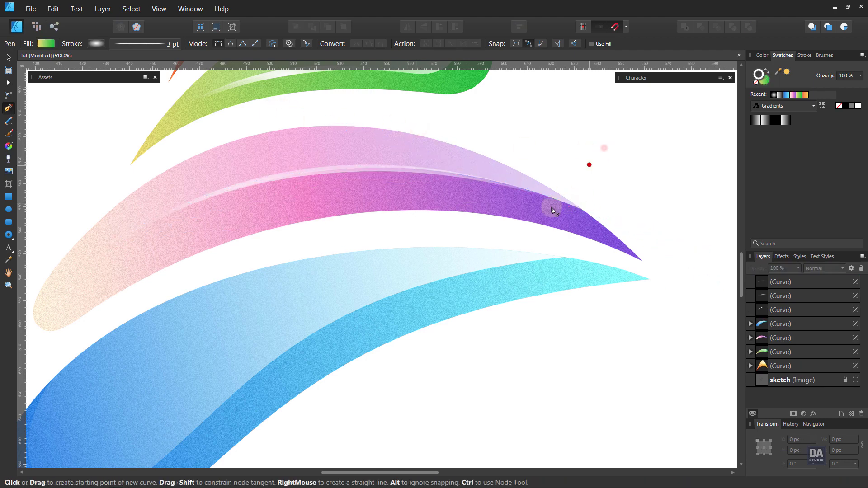
{"action": "scroll", "coordinate": [552, 208], "scroll_direction": "down", "scroll_amount": 2}
{"action": "scroll", "coordinate": [306, 252], "scroll_direction": "down", "scroll_amount": 2}
- Pen-draw a sheen curve inside the blue swoosh and refine its bends
{"action": "left_click", "coordinate": [238, 369]}
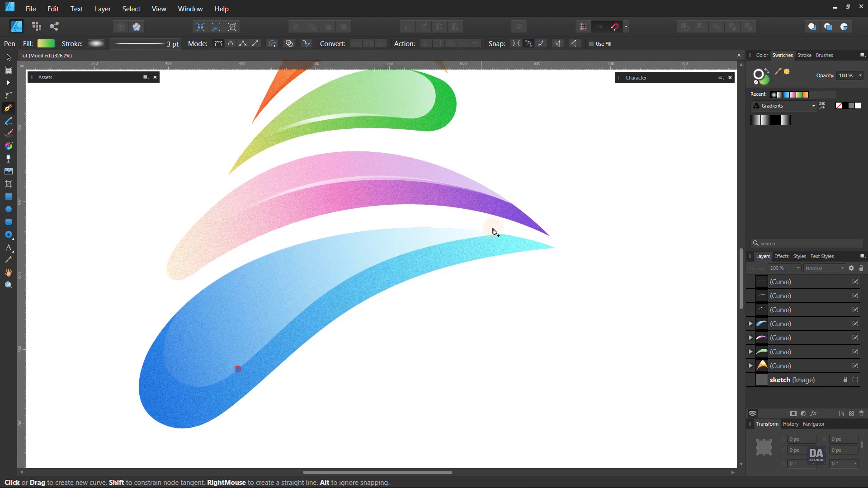
{"action": "left_click_drag", "start_coordinate": [470, 239], "coordinate": [634, 224]}
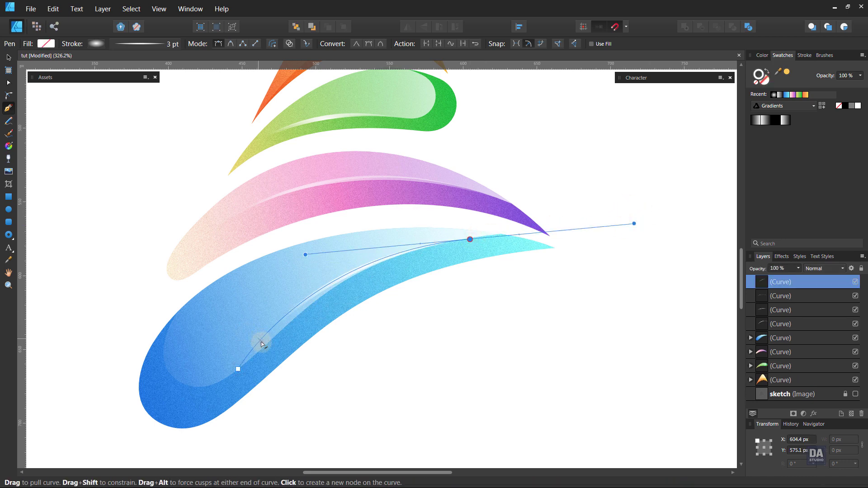
{"action": "mouse_move", "coordinate": [262, 364]}
{"action": "left_mouse_down"}
{"action": "mouse_move", "coordinate": [280, 360]}
{"action": "mouse_move", "coordinate": [197, 389]}
{"action": "mouse_move", "coordinate": [265, 383]}
{"action": "left_mouse_up"}
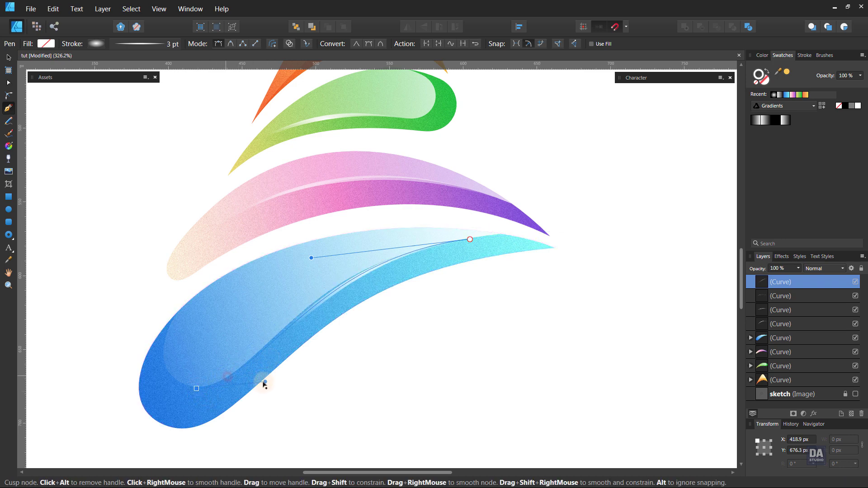
{"action": "left_click_drag", "start_coordinate": [311, 257], "coordinate": [293, 261]}
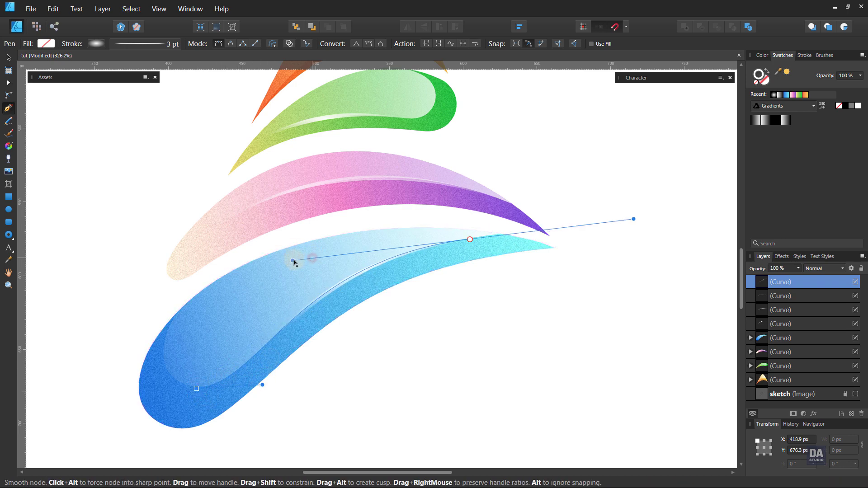
- Apply elliptical stroke gradients so the blue, pink and green sheens fade toward their ends
{"action": "key", "text": "g"}
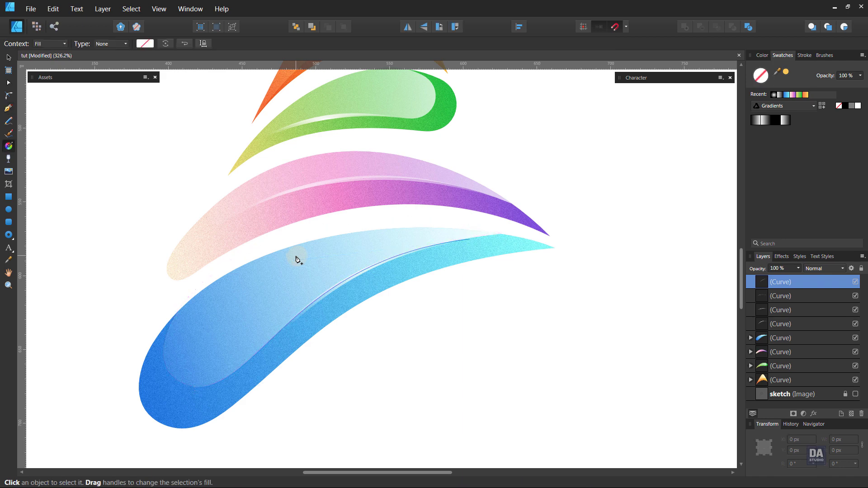
{"action": "left_click", "coordinate": [53, 61]}
{"action": "left_click_drag", "start_coordinate": [310, 301], "coordinate": [425, 259]}
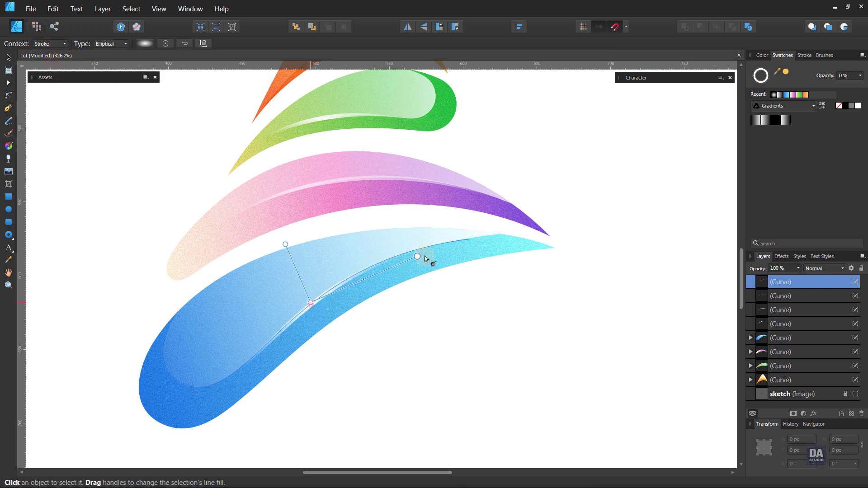
{"action": "left_click", "coordinate": [319, 190]}
{"action": "left_click_drag", "start_coordinate": [347, 182], "coordinate": [475, 201]}
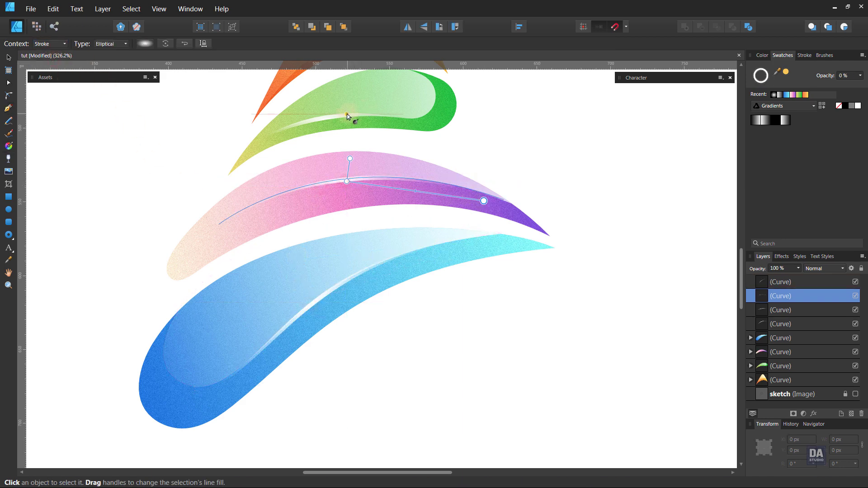
{"action": "left_click_drag", "start_coordinate": [347, 117], "coordinate": [397, 124]}
{"action": "left_click", "coordinate": [8, 57]}
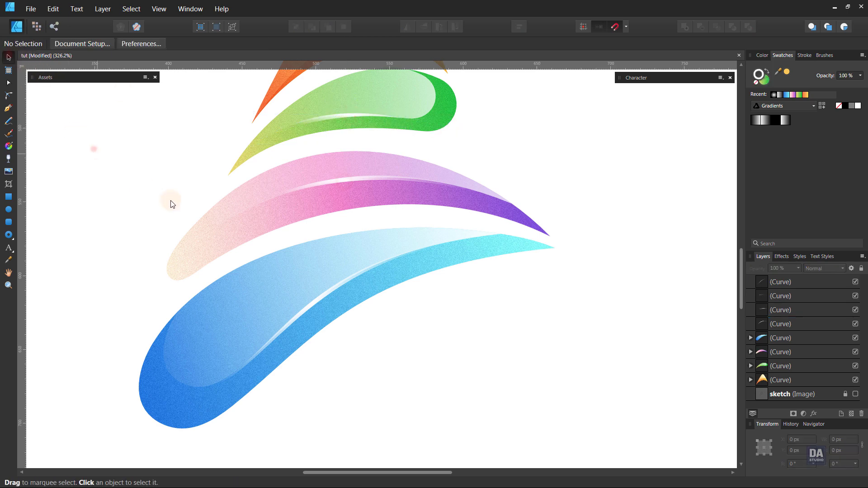
{"action": "scroll", "coordinate": [444, 302], "scroll_direction": "down", "scroll_amount": 5}
- Nest the orange, green, pink and blue sheens into their swooshes' layer groups
{"action": "left_click_drag", "start_coordinate": [394, 304], "coordinate": [393, 258]}
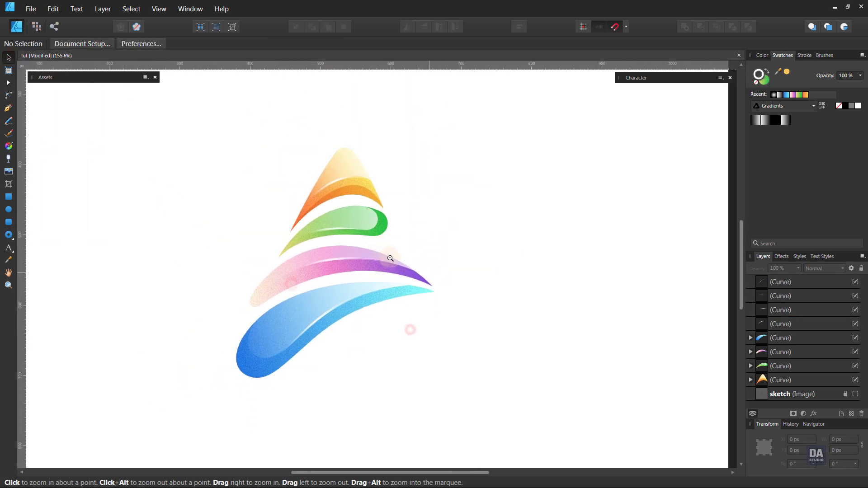
{"action": "scroll", "coordinate": [379, 252], "scroll_direction": "down", "scroll_amount": 3}
{"action": "scroll", "coordinate": [378, 252], "scroll_direction": "up", "scroll_amount": 6}
{"action": "left_click", "coordinate": [404, 262]}
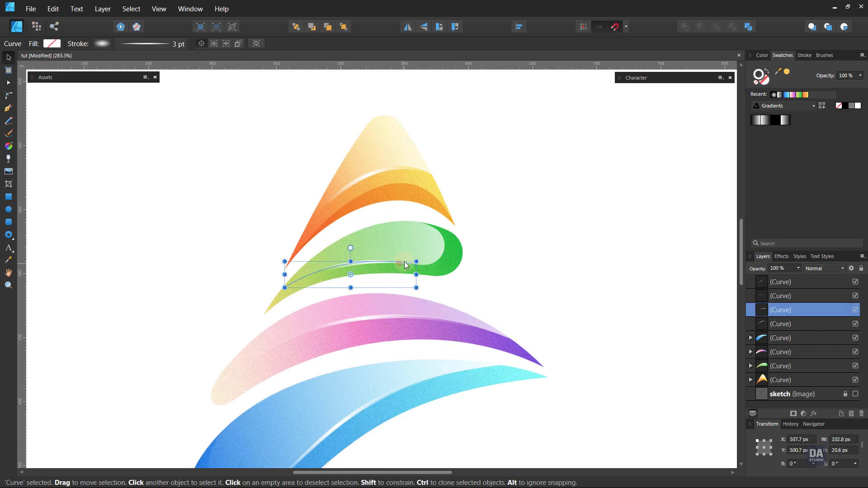
{"action": "left_click", "coordinate": [491, 228]}
{"action": "left_click", "coordinate": [770, 324]}
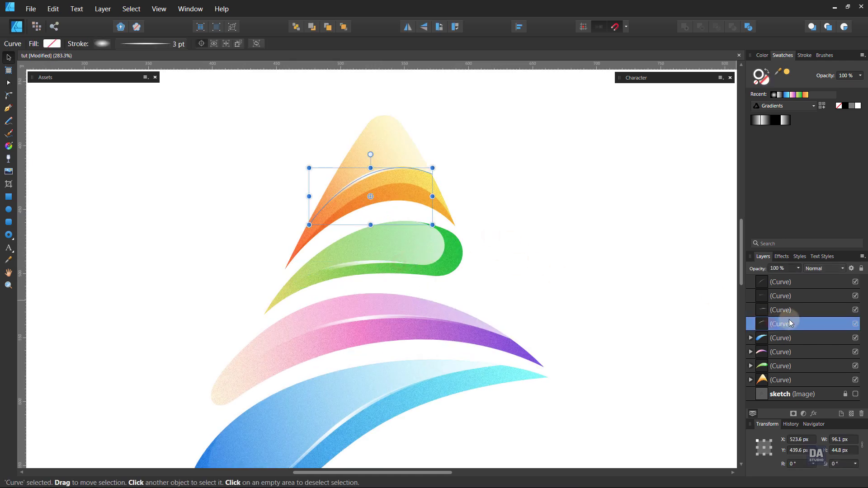
{"action": "left_click_drag", "start_coordinate": [770, 323], "coordinate": [788, 379]}
{"action": "left_click_drag", "start_coordinate": [794, 307], "coordinate": [792, 351]}
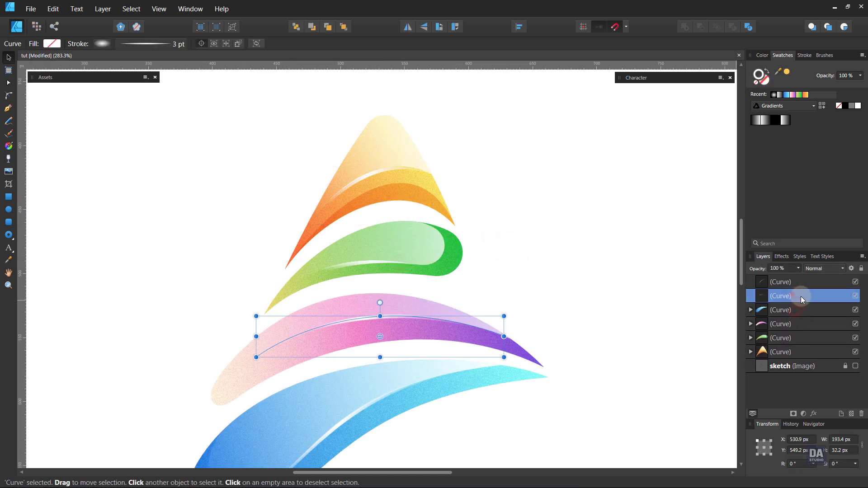
{"action": "left_click_drag", "start_coordinate": [801, 297], "coordinate": [796, 324]}
{"action": "left_click_drag", "start_coordinate": [795, 288], "coordinate": [805, 298]}
{"action": "left_click", "coordinate": [610, 307]}
- Nudge the pink and blue swooshes up to close the gaps in the stack
{"action": "scroll", "coordinate": [498, 272], "scroll_direction": "down", "scroll_amount": 3}
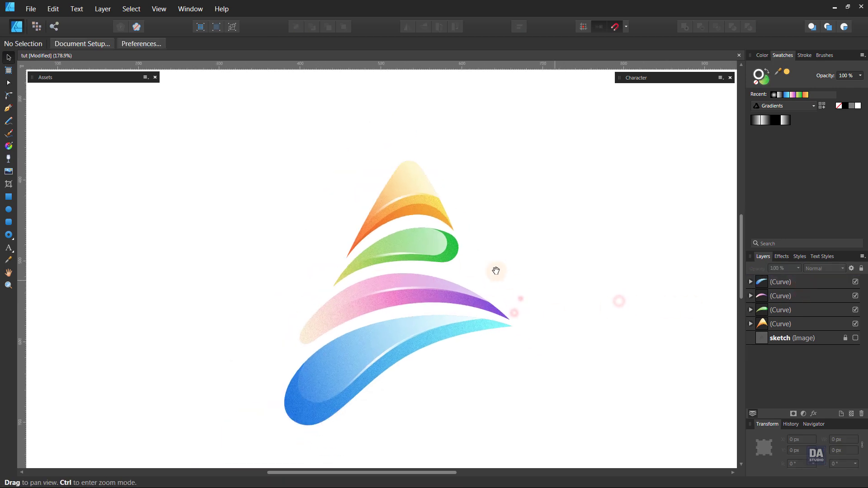
{"action": "left_click", "coordinate": [416, 248]}
{"action": "left_click_drag", "start_coordinate": [414, 296], "coordinate": [414, 288]}
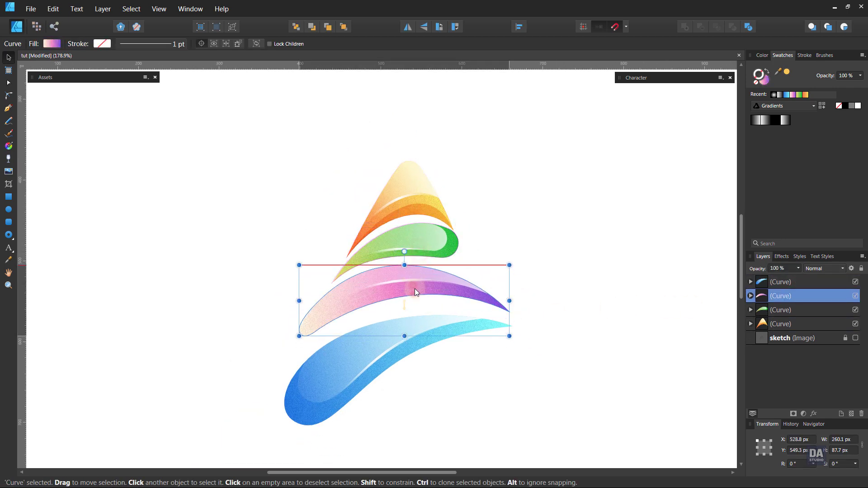
{"action": "left_click_drag", "start_coordinate": [388, 363], "coordinate": [390, 351]}
{"action": "left_click", "coordinate": [490, 352]}
{"action": "scroll", "coordinate": [490, 352], "scroll_direction": "down", "scroll_amount": 3}
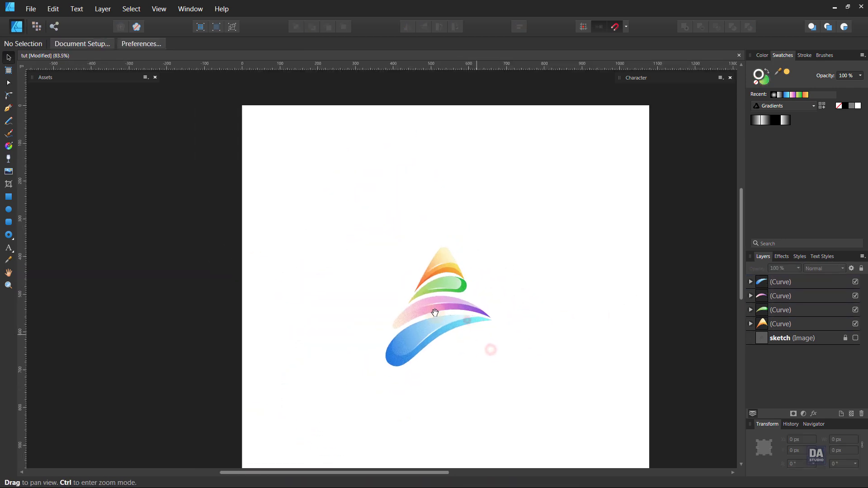
- Group all four swooshes into one tree group
{"action": "left_click_drag", "start_coordinate": [448, 206], "coordinate": [294, 343]}
{"action": "right_click", "coordinate": [774, 297]}
{"action": "left_click", "coordinate": [752, 179]}
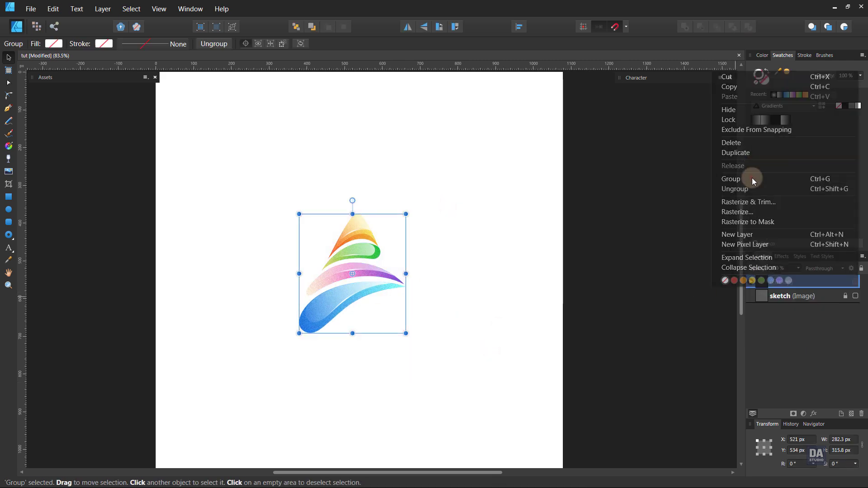
{"action": "left_click", "coordinate": [454, 298]}
{"action": "scroll", "coordinate": [456, 298], "scroll_direction": "down", "scroll_amount": 2}
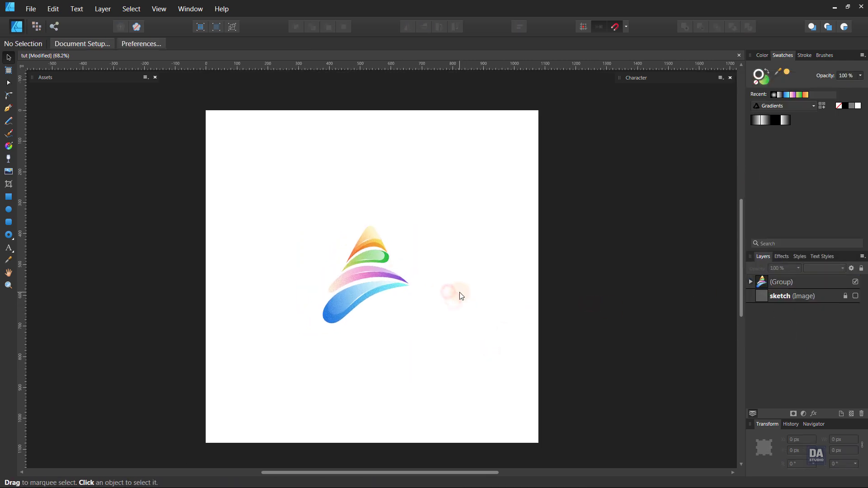
{"action": "scroll", "coordinate": [461, 296], "scroll_direction": "up", "scroll_amount": 1}
- Centre the tree group on the page and switch swatches to the Custom Palette
{"action": "left_click", "coordinate": [376, 251]}
{"action": "left_click", "coordinate": [519, 27]}
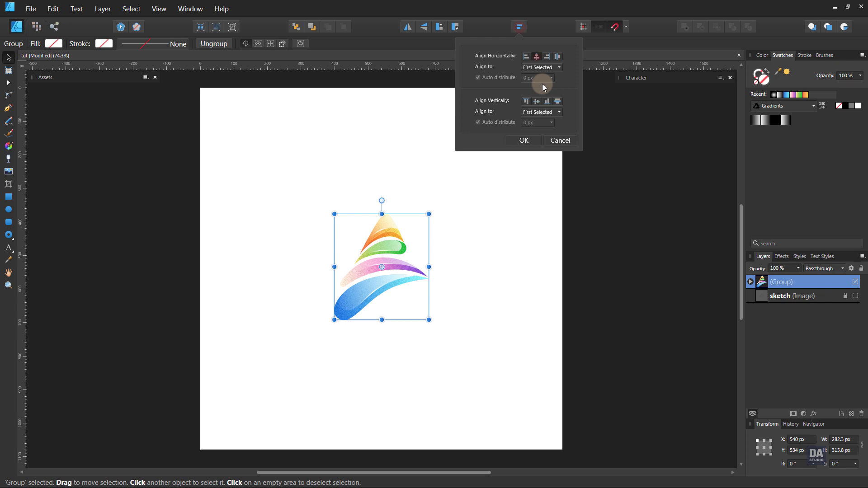
{"action": "left_click", "coordinate": [532, 140]}
{"action": "left_click", "coordinate": [781, 108]}
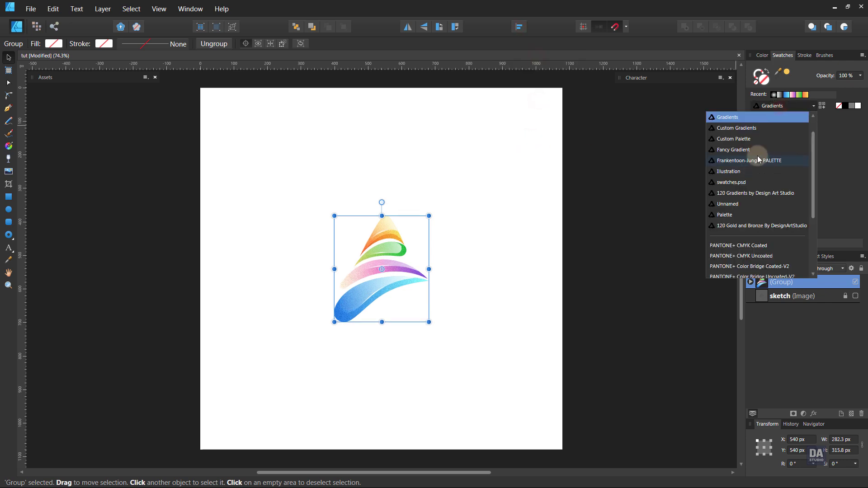
{"action": "left_click", "coordinate": [762, 140]}
{"action": "left_click", "coordinate": [501, 268]}
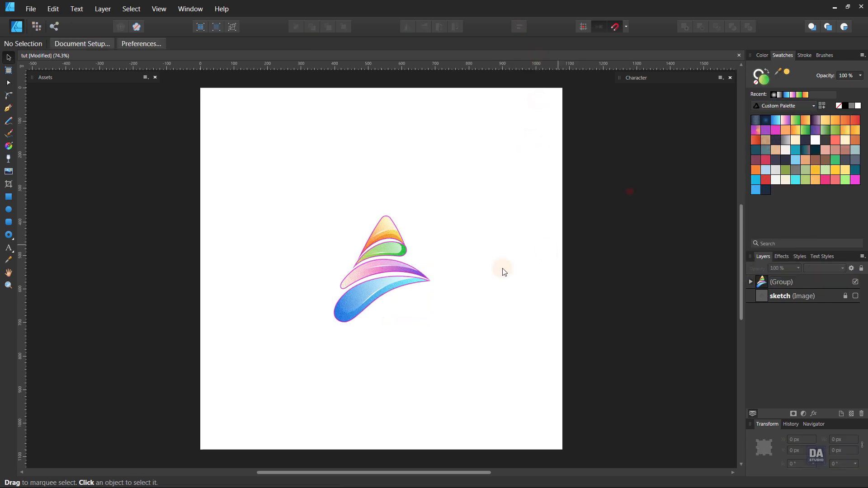
- Draw a large dark blue square over the logo and round its corners to 25%
{"action": "left_click", "coordinate": [9, 197]}
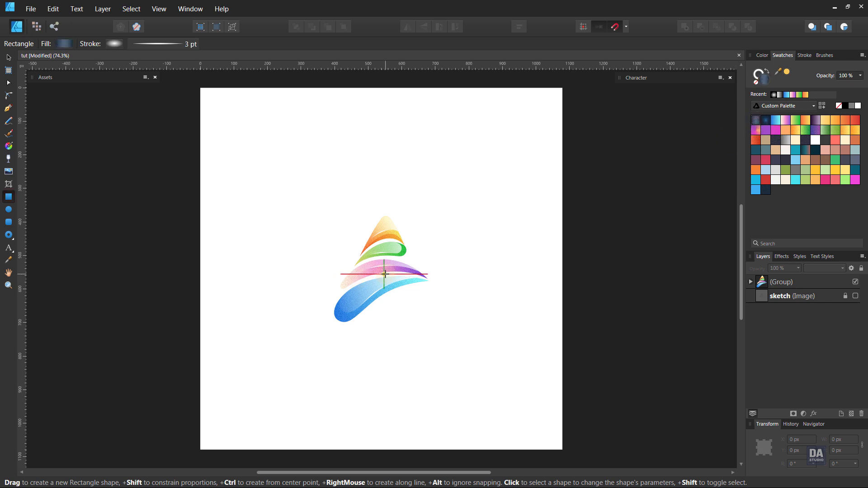
{"action": "left_click_drag", "start_coordinate": [384, 274], "coordinate": [528, 357]}
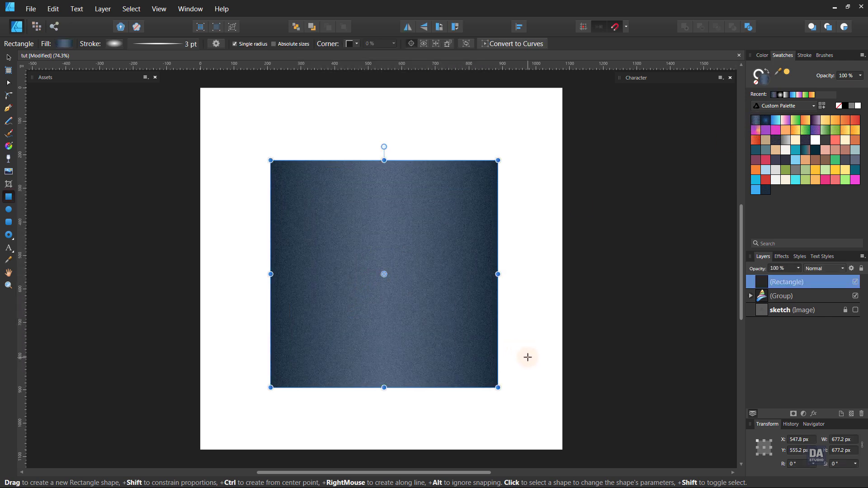
{"action": "key", "text": "v"}
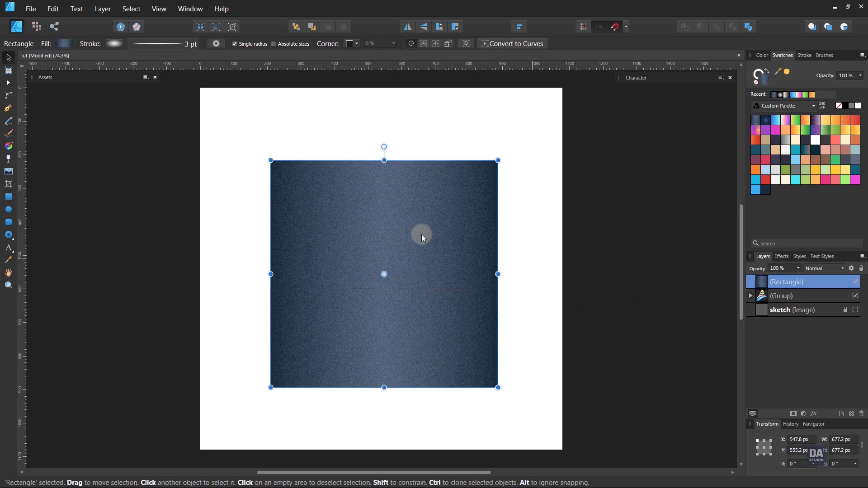
{"action": "left_click", "coordinate": [354, 44]}
{"action": "left_click", "coordinate": [348, 64]}
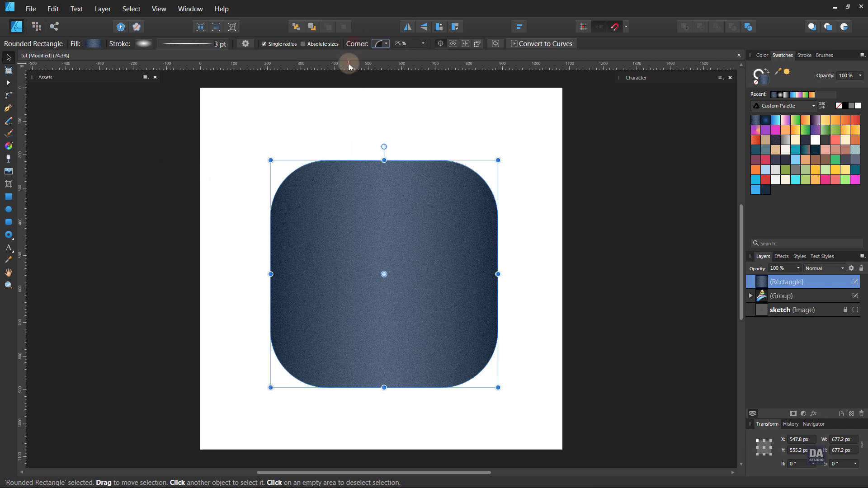
- Duplicate the rounded square and shrink the copy around its centre to about 571 px
{"action": "right_click", "coordinate": [764, 281]}
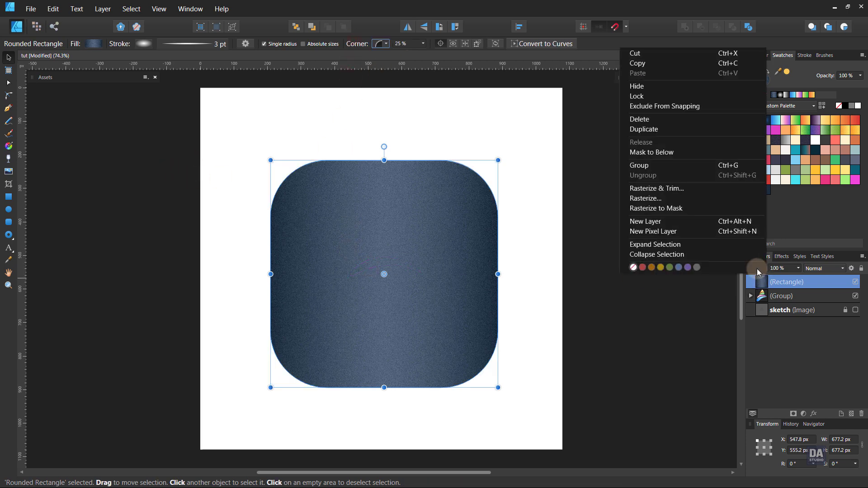
{"action": "left_click", "coordinate": [668, 132]}
{"action": "left_click_drag", "start_coordinate": [498, 387], "coordinate": [479, 370]}
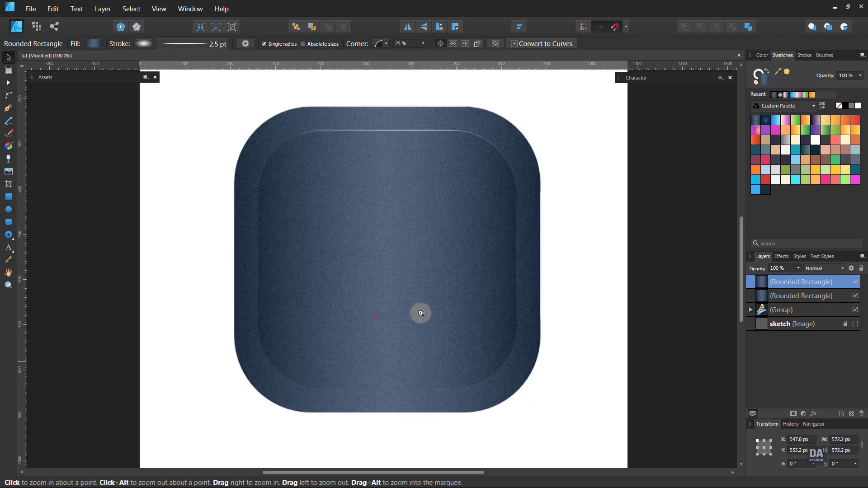
{"action": "left_click_drag", "start_coordinate": [421, 310], "coordinate": [472, 309]}
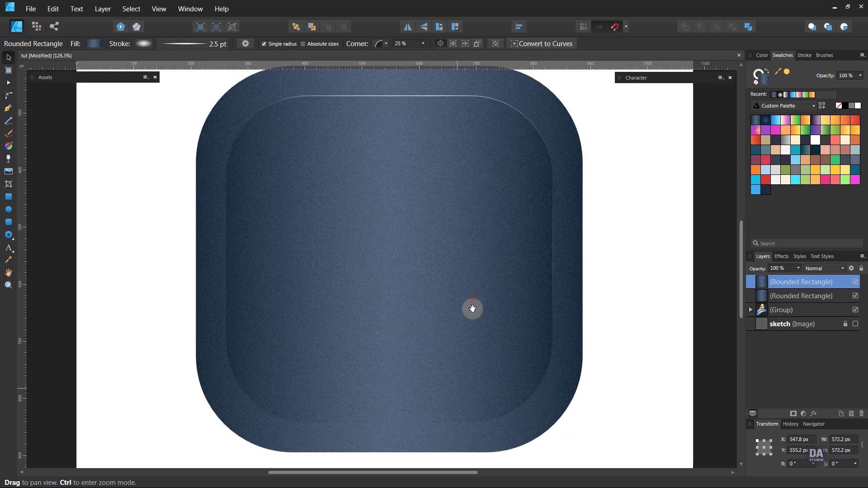
- Fill the inner square with a dark blue gradient glowing elliptically from its centre
{"action": "left_click", "coordinate": [766, 121]}
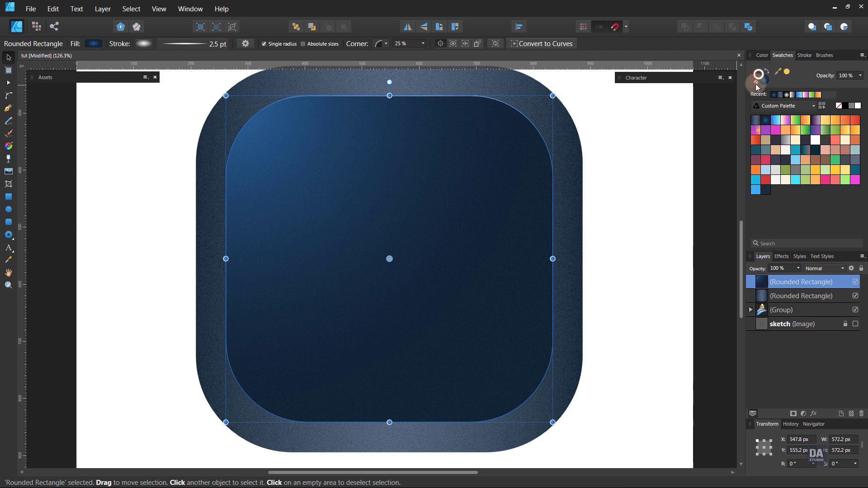
{"action": "left_click", "coordinate": [12, 150]}
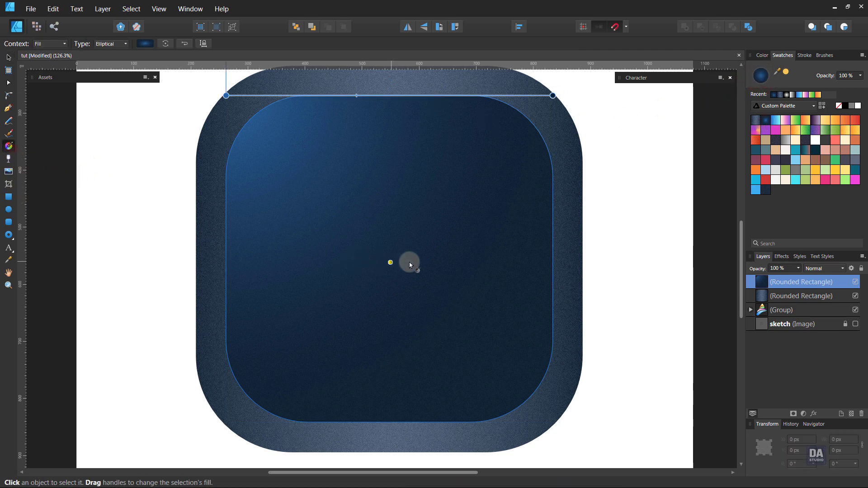
{"action": "left_click_drag", "start_coordinate": [390, 267], "coordinate": [552, 271]}
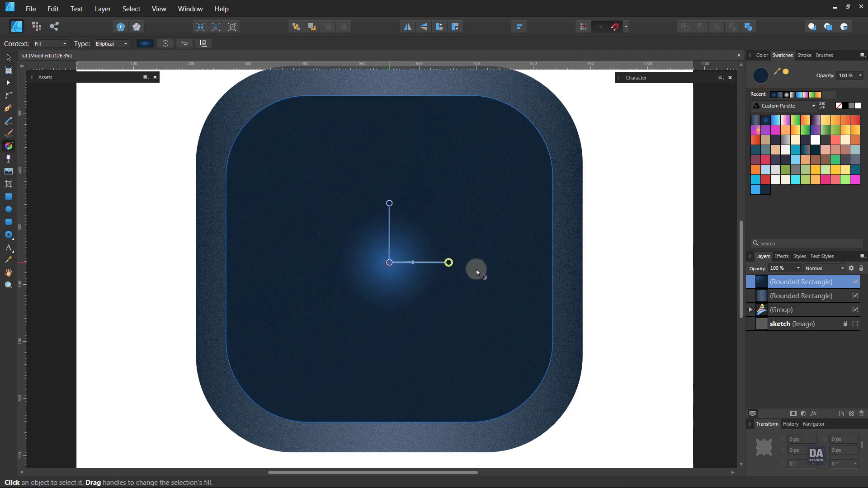
{"action": "key", "text": "v"}
{"action": "left_click", "coordinate": [620, 277]}
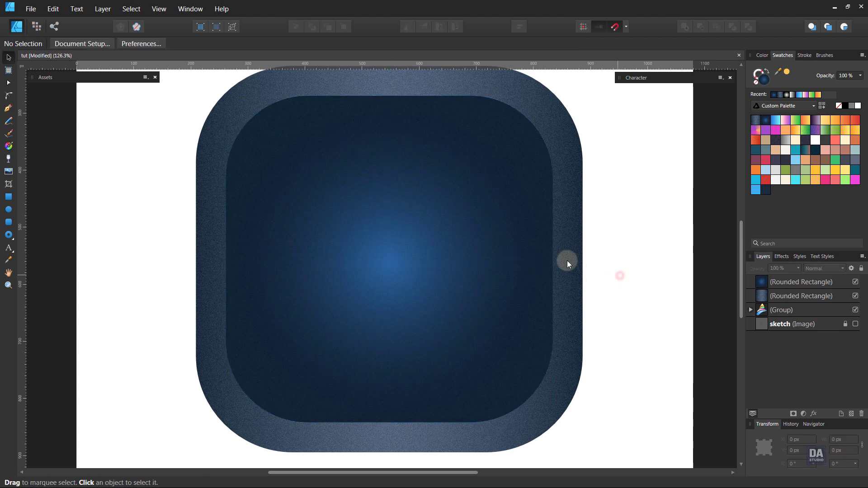
{"action": "scroll", "coordinate": [402, 228], "scroll_direction": "down", "scroll_amount": 1}
- Duplicate the inner square and turn the copy into a 4 pt white outline with no fill
{"action": "left_click", "coordinate": [780, 282]}
{"action": "right_click", "coordinate": [779, 281]}
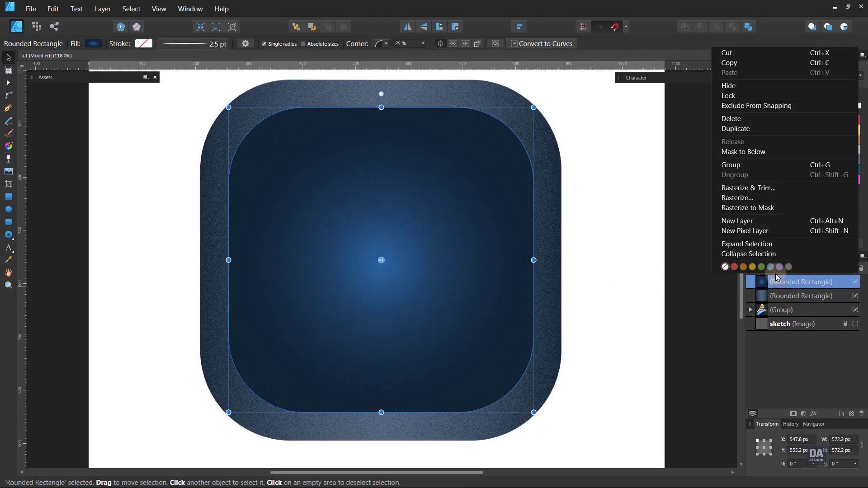
{"action": "left_click", "coordinate": [769, 128]}
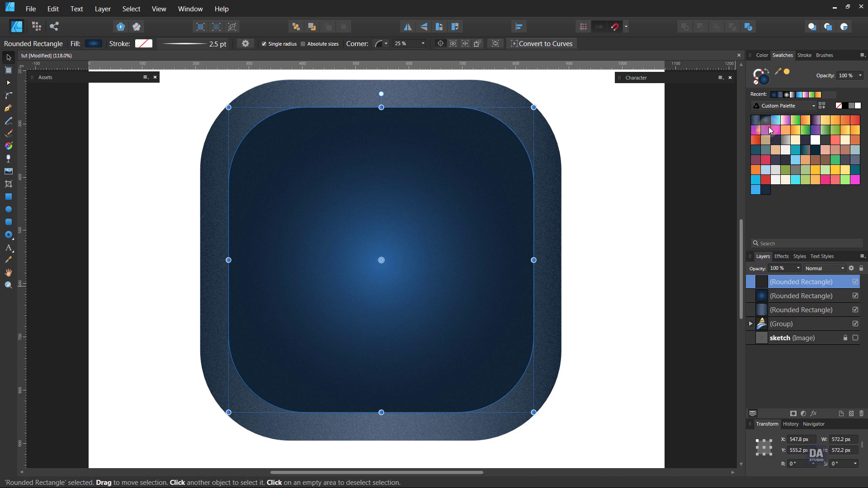
{"action": "left_click", "coordinate": [770, 66]}
{"action": "left_click", "coordinate": [805, 55]}
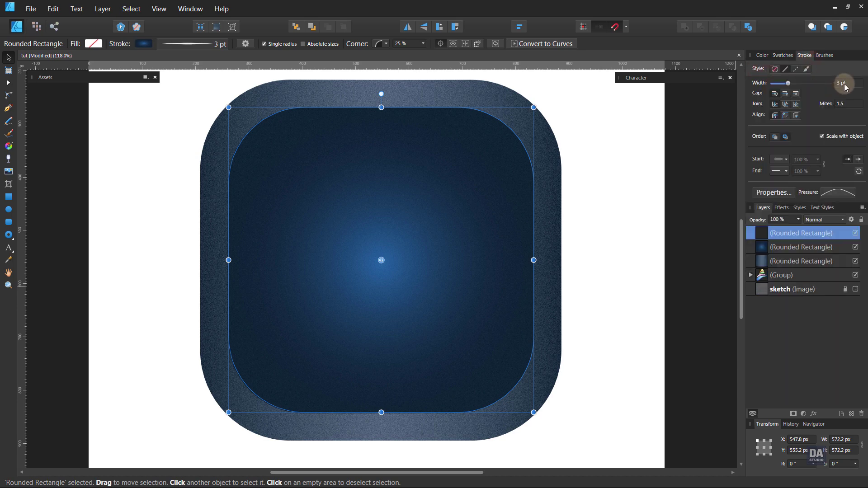
{"action": "left_click", "coordinate": [837, 193]}
{"action": "left_click_drag", "start_coordinate": [802, 218], "coordinate": [839, 280]}
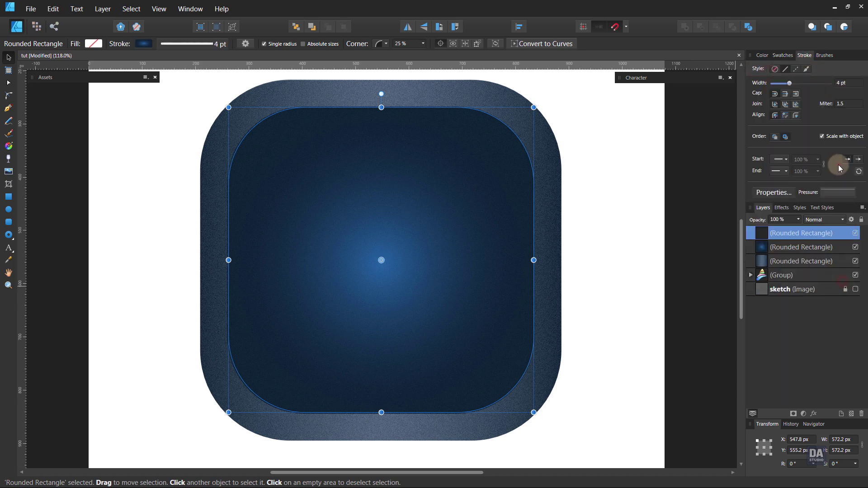
{"action": "left_click", "coordinate": [783, 55]}
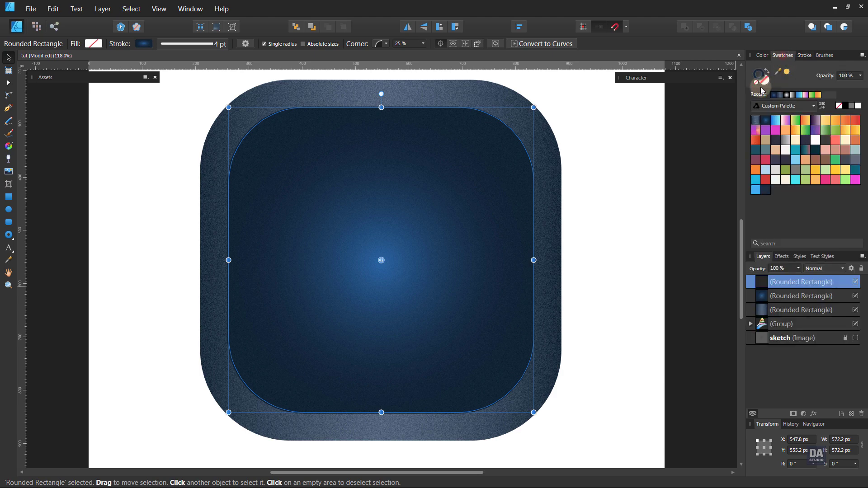
{"action": "left_click", "coordinate": [859, 107]}
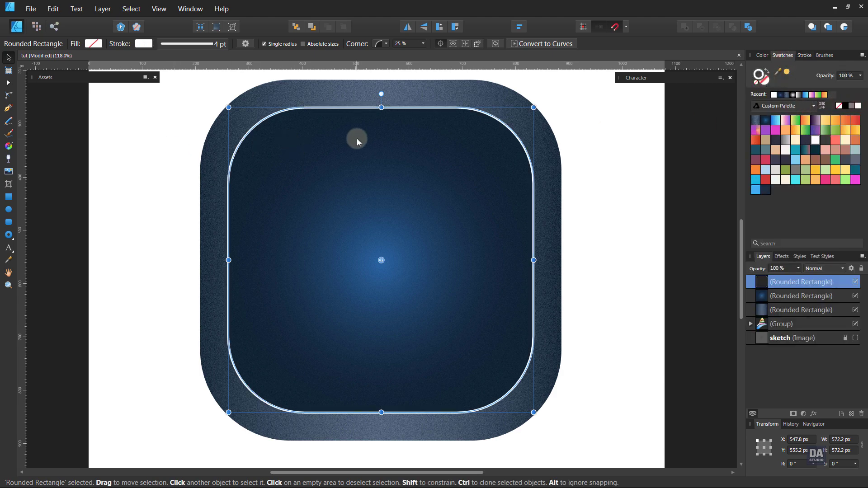
- Apply a white-to-transparent gradient swatch to the outline and adjust its stops
{"action": "scroll", "coordinate": [353, 140], "scroll_direction": "up", "scroll_amount": 1}
{"action": "scroll", "coordinate": [343, 145], "scroll_direction": "up", "scroll_amount": 2}
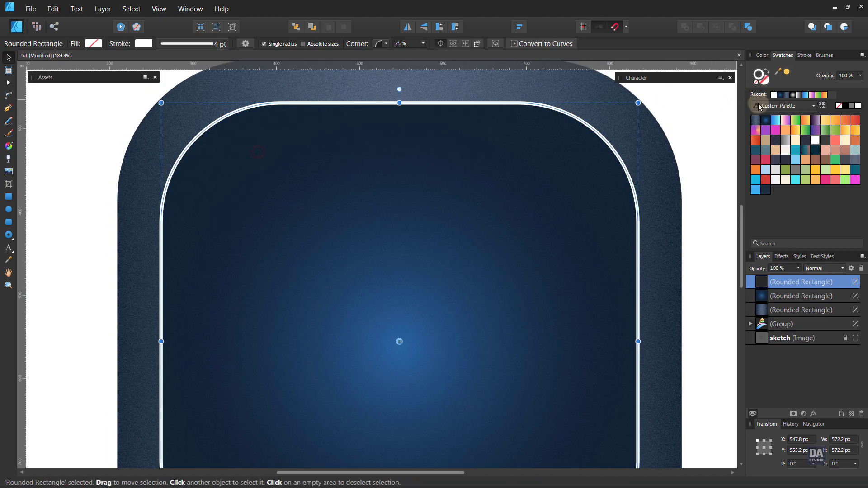
{"action": "left_click", "coordinate": [787, 106]}
{"action": "left_click", "coordinate": [750, 125]}
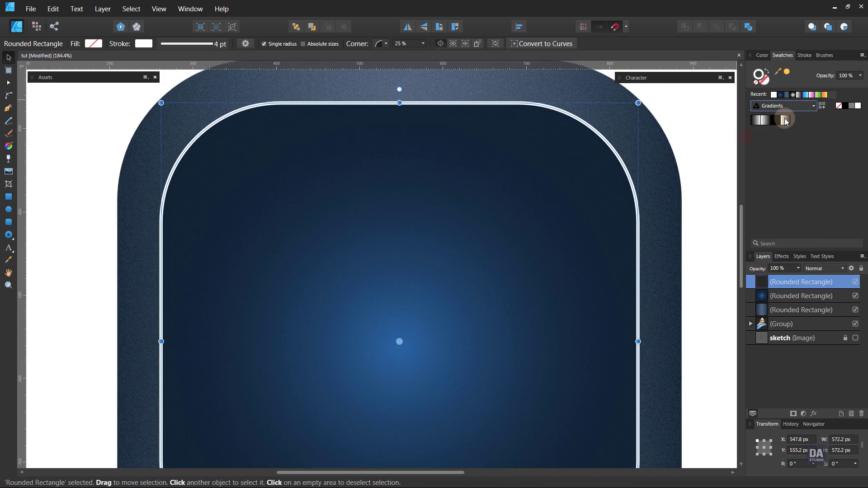
{"action": "left_click", "coordinate": [785, 119]}
{"action": "left_click", "coordinate": [143, 44]}
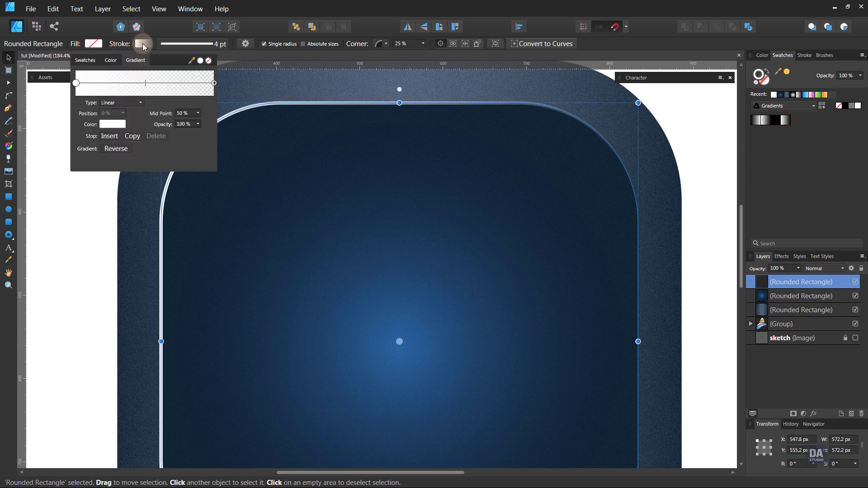
{"action": "left_click_drag", "start_coordinate": [113, 116], "coordinate": [118, 122]}
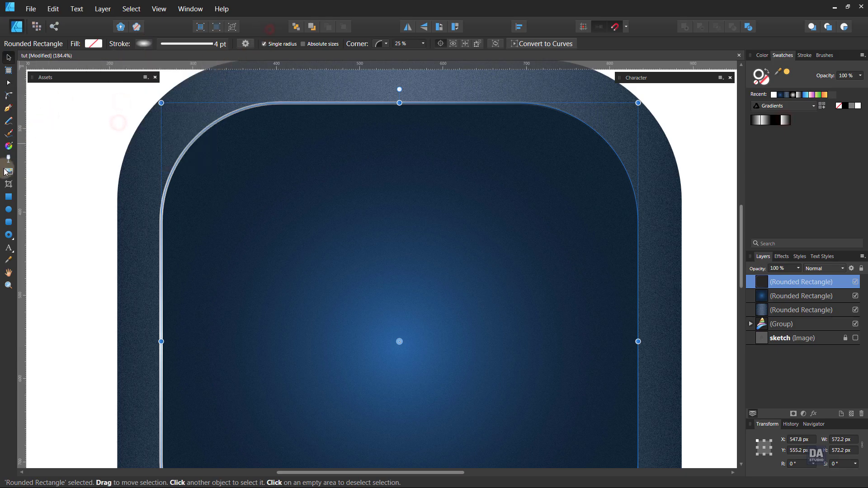
- Drag the outline gradient so the rim shines from the top-left corner
{"action": "left_click", "coordinate": [9, 148]}
{"action": "left_click", "coordinate": [42, 64]}
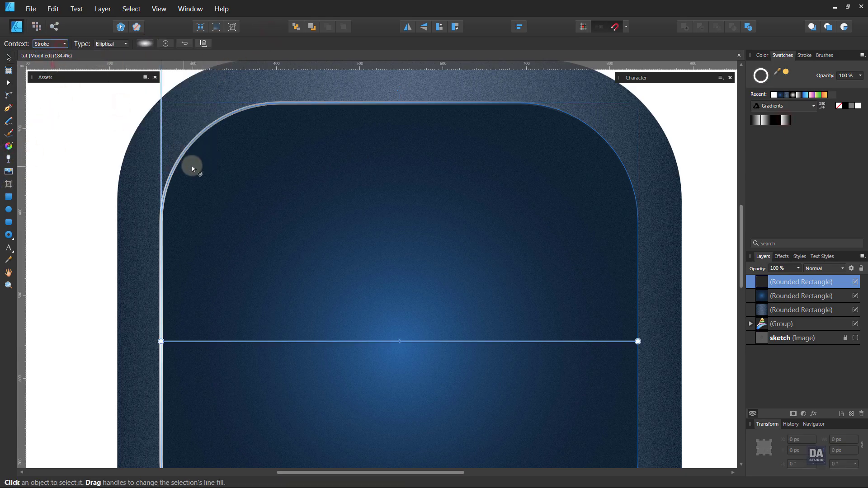
{"action": "left_click_drag", "start_coordinate": [198, 136], "coordinate": [304, 239]}
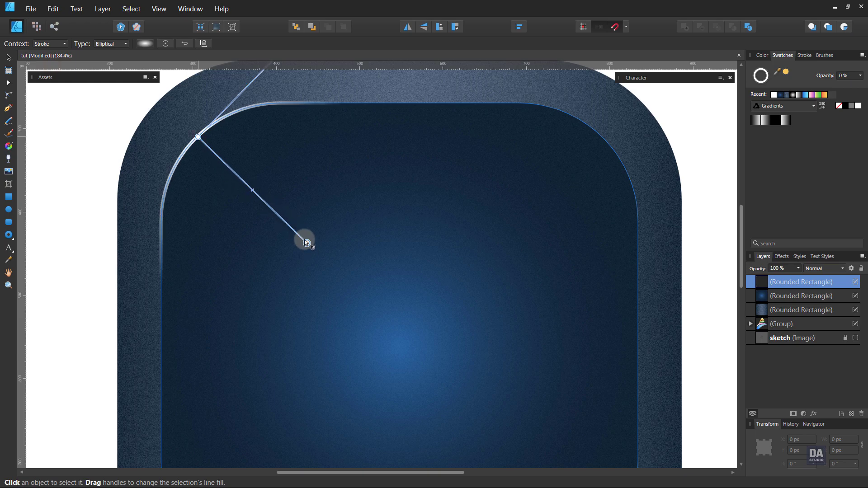
{"action": "left_click", "coordinate": [9, 58]}
{"action": "left_click", "coordinate": [83, 193]}
{"action": "scroll", "coordinate": [208, 229], "scroll_direction": "down", "scroll_amount": 3}
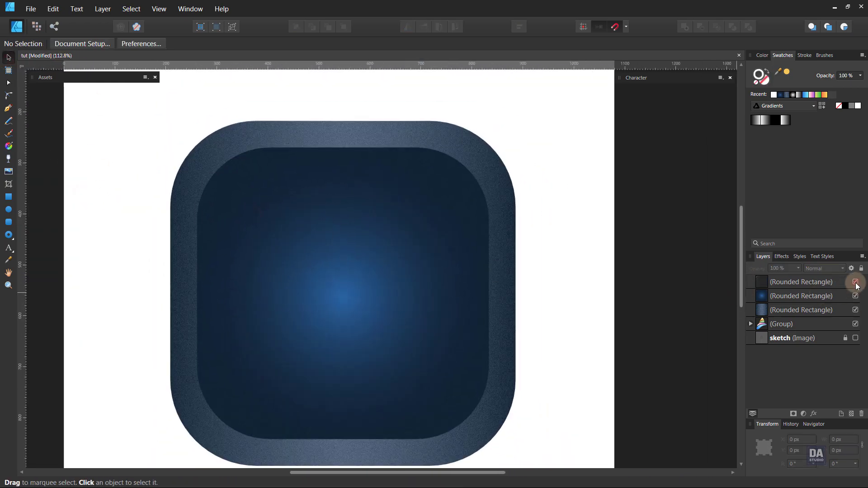
- Duplicate the rim and flip it horizontally, then duplicate both and flip vertically
{"action": "left_click", "coordinate": [825, 283]}
{"action": "right_click", "coordinate": [826, 283]}
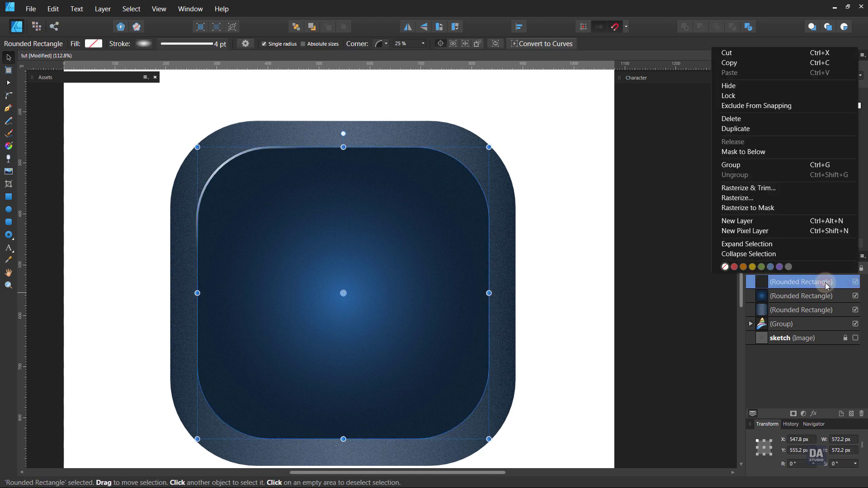
{"action": "left_click", "coordinate": [765, 128]}
{"action": "left_click", "coordinate": [409, 27]}
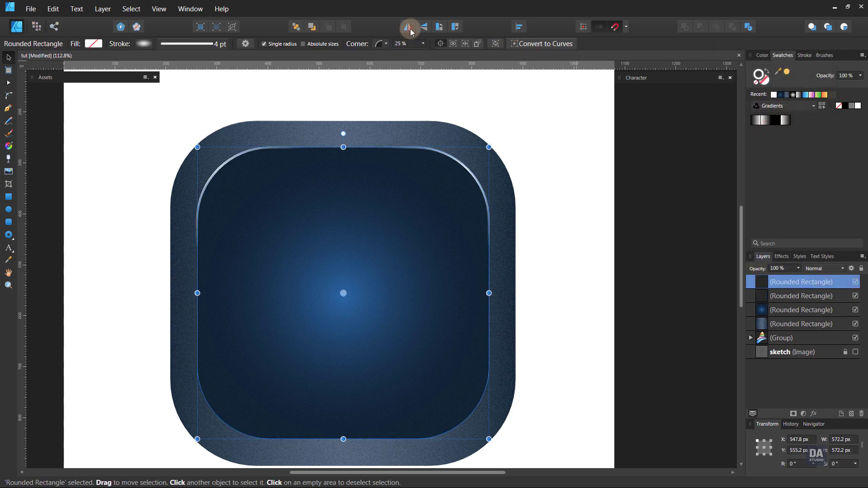
{"action": "left_click", "coordinate": [781, 296], "text": "shift"}
{"action": "right_click", "coordinate": [781, 295]}
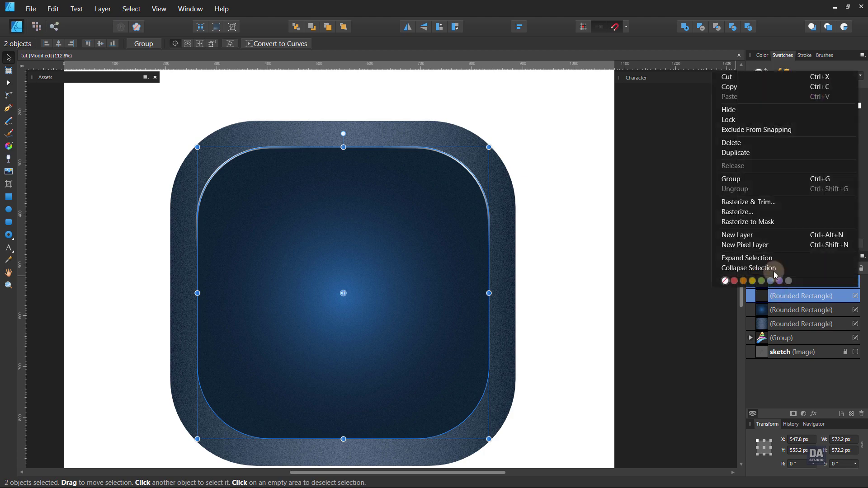
{"action": "left_click", "coordinate": [760, 150]}
{"action": "left_click", "coordinate": [423, 27]}
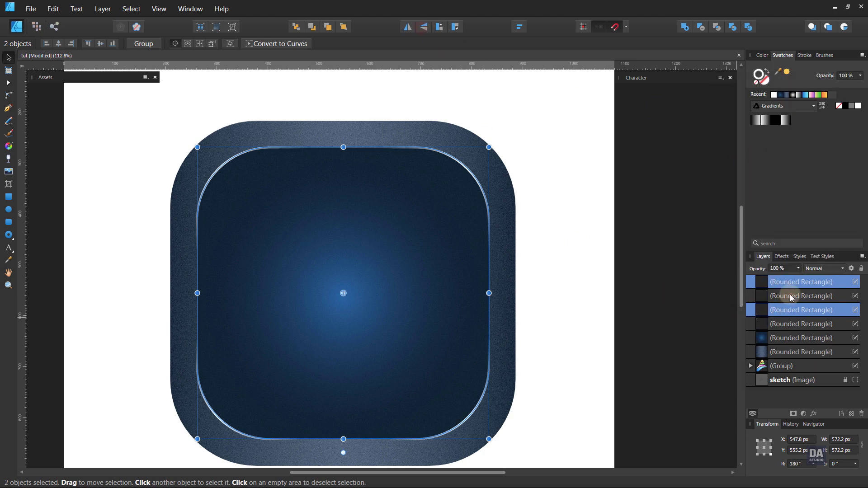
- Group the four rim highlights and toggle the group's visibility to compare
{"action": "left_click", "coordinate": [786, 323], "text": "shift"}
{"action": "right_click", "coordinate": [785, 322]}
{"action": "left_click", "coordinate": [760, 205]}
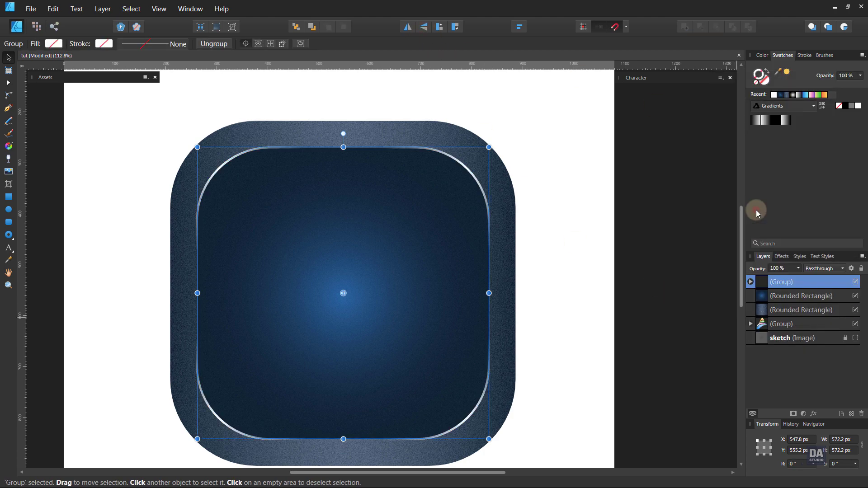
{"action": "left_click", "coordinate": [549, 282]}
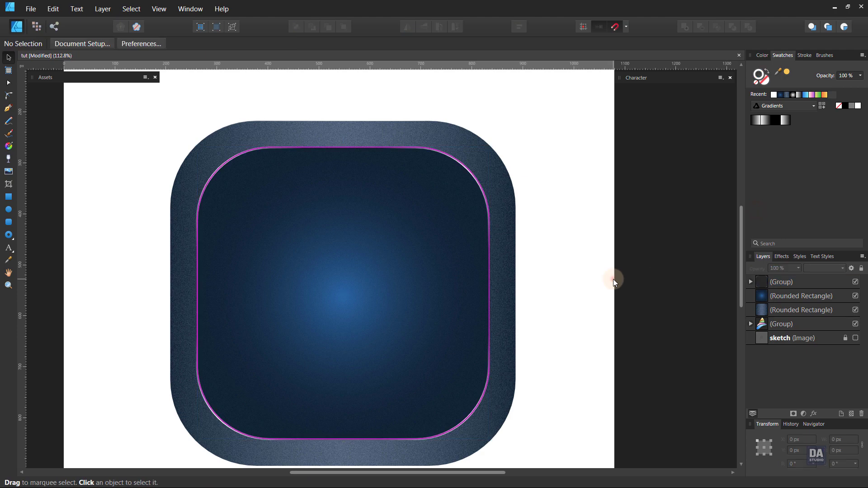
{"action": "left_click", "coordinate": [856, 282]}
{"action": "left_click", "coordinate": [855, 281]}
- Set the rim group's opacity to 50%
{"action": "left_click", "coordinate": [821, 281]}
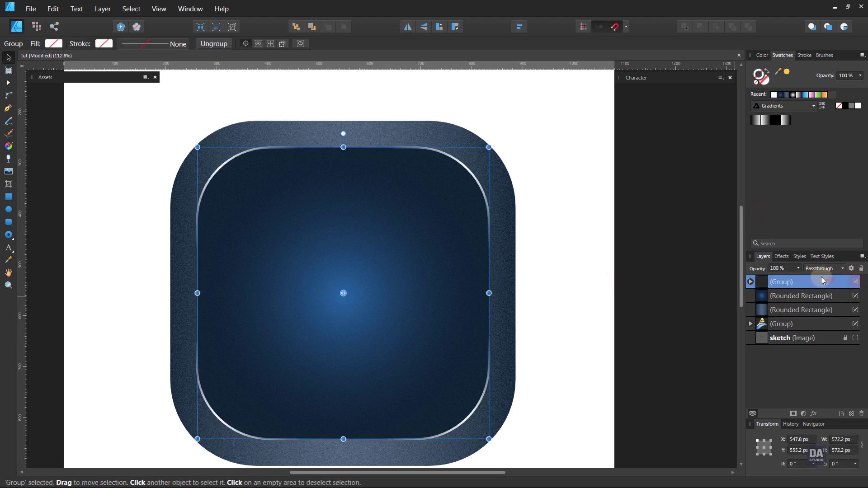
{"action": "left_click_drag", "start_coordinate": [799, 272], "coordinate": [769, 278]}
{"action": "left_click", "coordinate": [656, 280]}
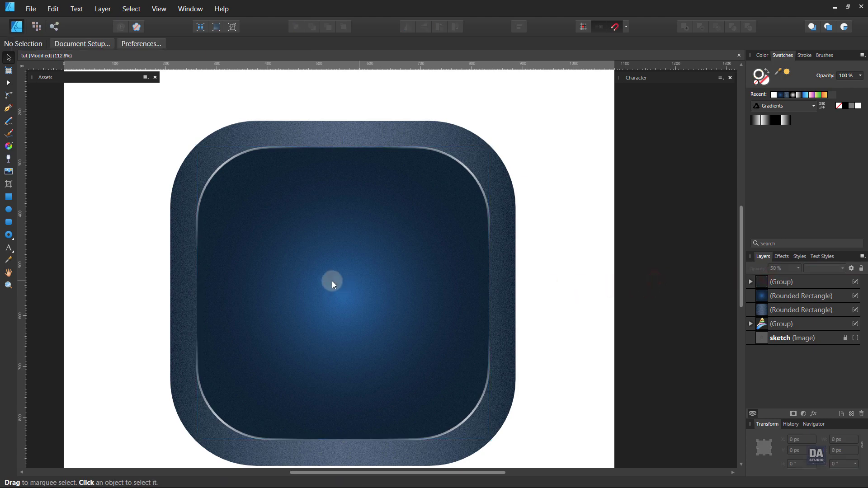
{"action": "scroll", "coordinate": [332, 280], "scroll_direction": "down", "scroll_amount": 2}
{"action": "scroll", "coordinate": [334, 308], "scroll_direction": "up", "scroll_amount": 1}
{"action": "scroll", "coordinate": [332, 310], "scroll_direction": "up", "scroll_amount": 1}
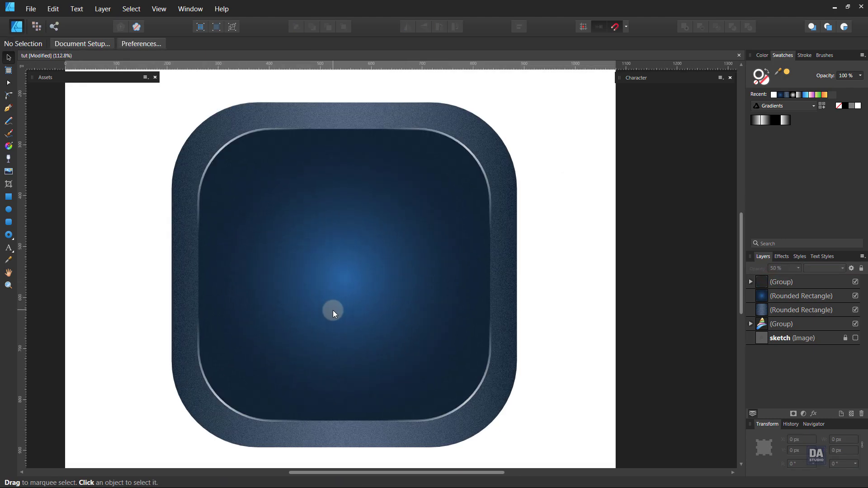
- Draw a tall ellipse left of the icon filled with dark navy
{"action": "left_click", "coordinate": [8, 209]}
{"action": "left_click_drag", "start_coordinate": [102, 203], "coordinate": [171, 339]}
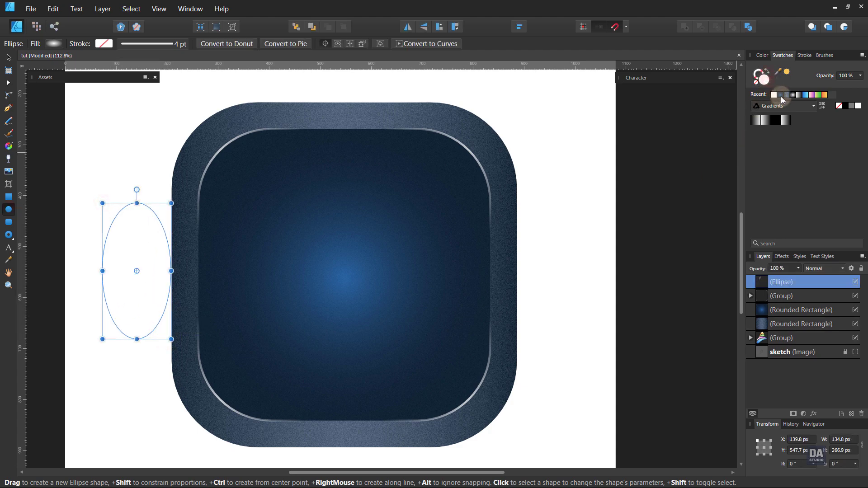
{"action": "left_click", "coordinate": [787, 95]}
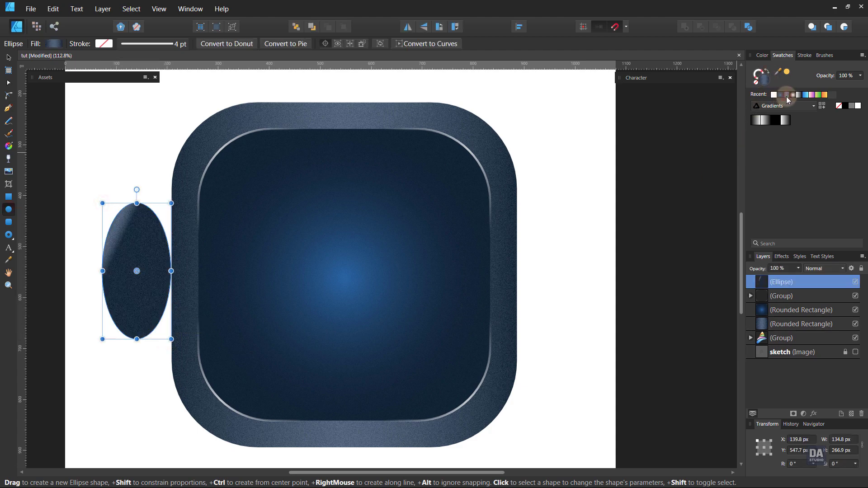
{"action": "left_click", "coordinate": [780, 96]}
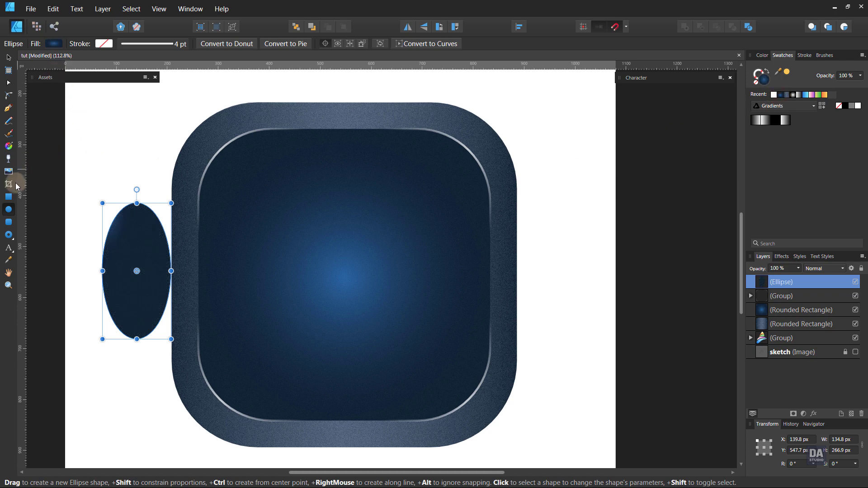
- Give the ellipse an elliptical gradient with a blue sampled from the artwork, and stretch it taller
{"action": "left_click", "coordinate": [8, 146]}
{"action": "mouse_move", "coordinate": [136, 275]}
{"action": "left_mouse_down"}
{"action": "mouse_move", "coordinate": [264, 275]}
{"action": "mouse_move", "coordinate": [194, 274]}
{"action": "left_mouse_up"}
{"action": "left_click", "coordinate": [148, 45]}
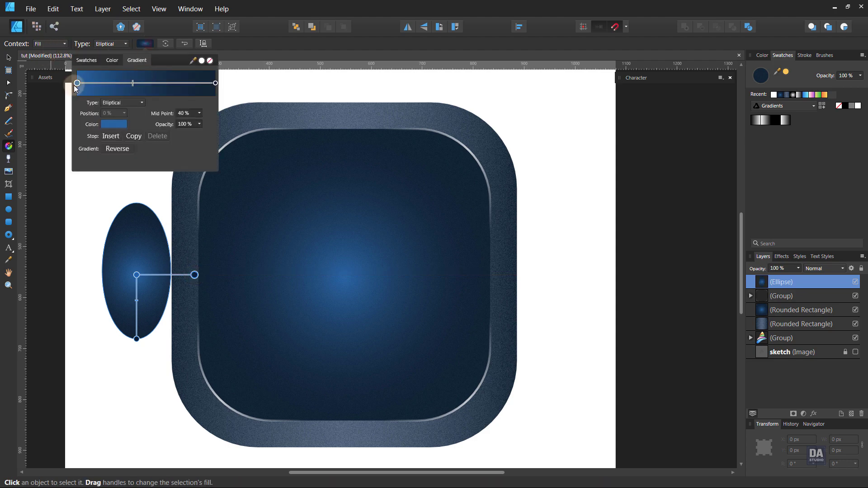
{"action": "left_click", "coordinate": [115, 124]}
{"action": "mouse_move", "coordinate": [155, 140]}
{"action": "left_mouse_down"}
{"action": "mouse_move", "coordinate": [344, 125]}
{"action": "mouse_move", "coordinate": [132, 144]}
{"action": "left_mouse_up"}
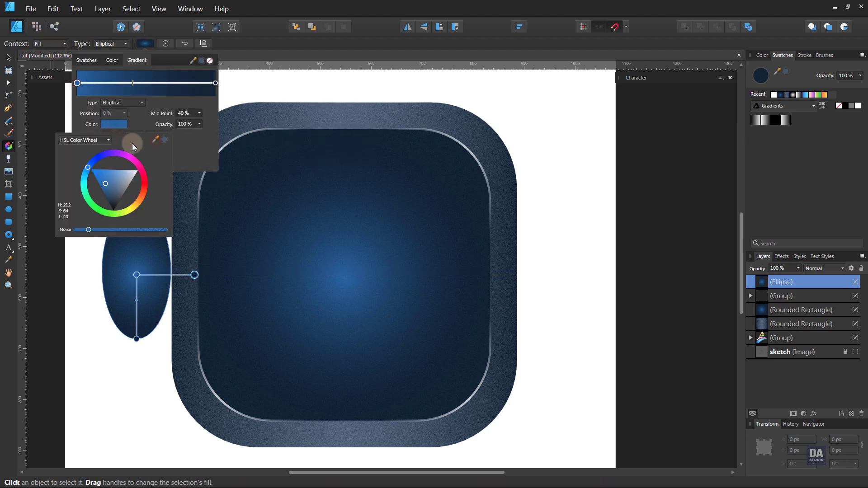
{"action": "left_click", "coordinate": [8, 57]}
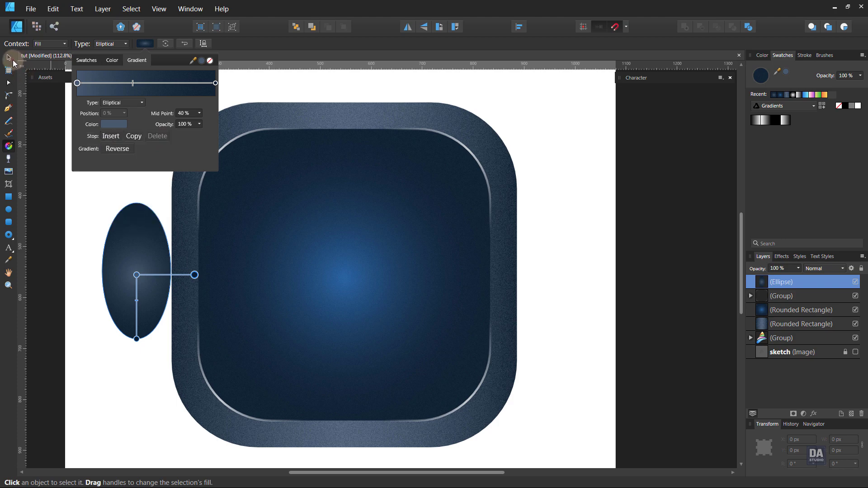
{"action": "left_click_drag", "start_coordinate": [137, 204], "coordinate": [136, 190]}
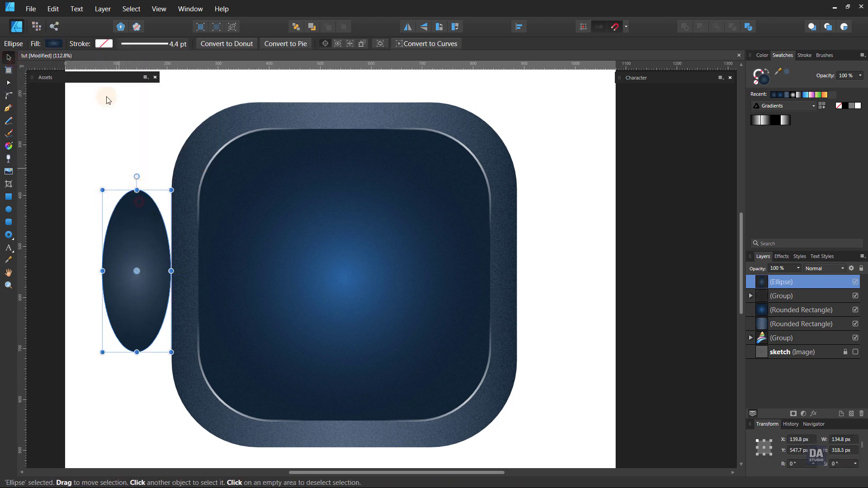
- Fade the outer stop to 0% opacity, move the ellipse to the left rim, and clip it into the outer rectangle
{"action": "left_click", "coordinate": [54, 44]}
{"action": "left_click", "coordinate": [148, 83]}
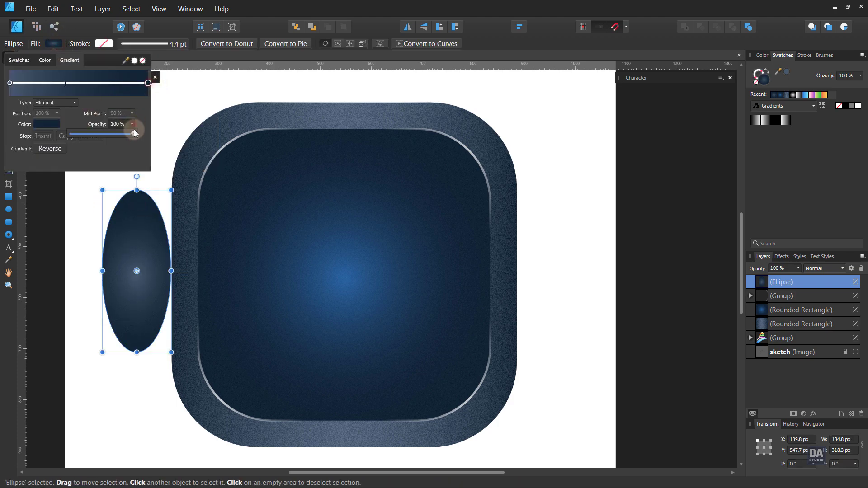
{"action": "left_click_drag", "start_coordinate": [132, 124], "coordinate": [45, 136]}
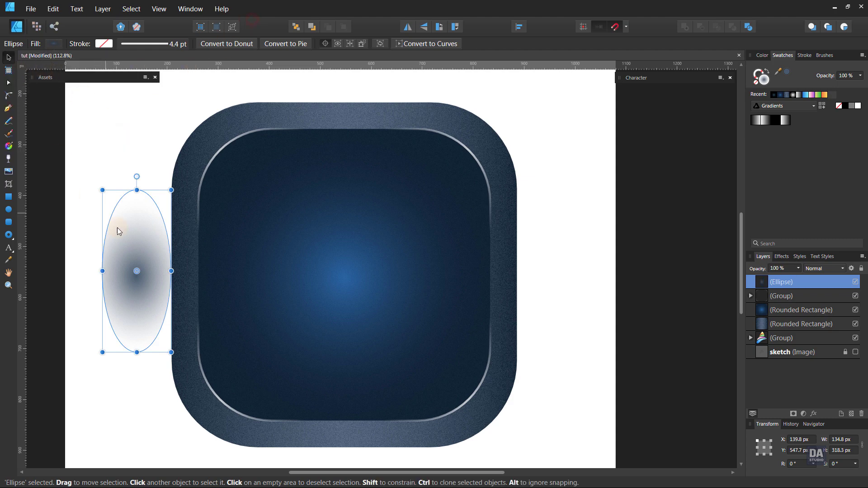
{"action": "left_click_drag", "start_coordinate": [136, 263], "coordinate": [185, 259]}
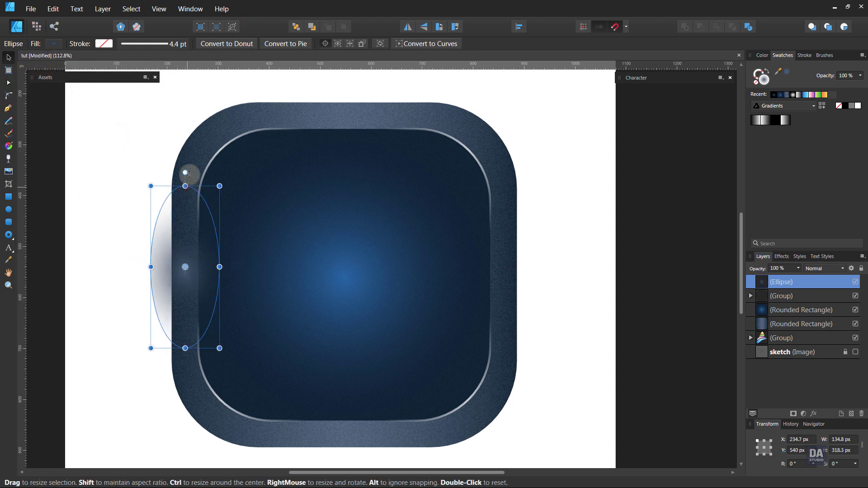
{"action": "left_click_drag", "start_coordinate": [185, 186], "coordinate": [186, 164]}
{"action": "key", "text": "g"}
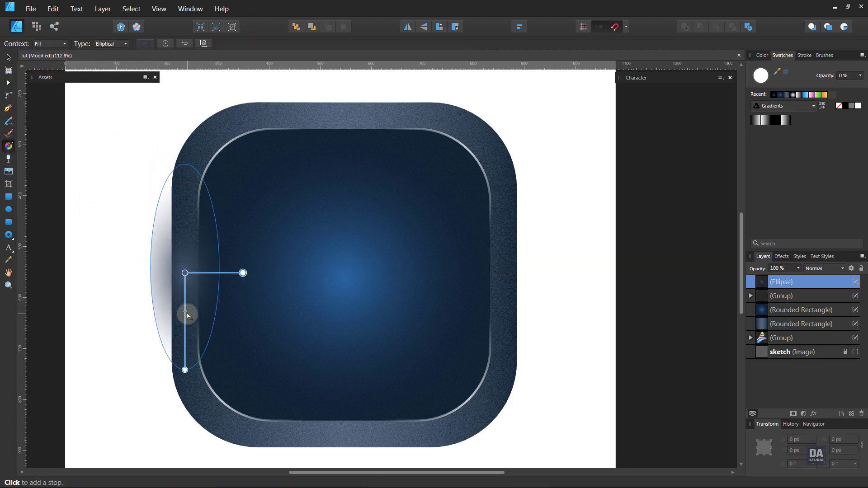
{"action": "left_click", "coordinate": [185, 311]}
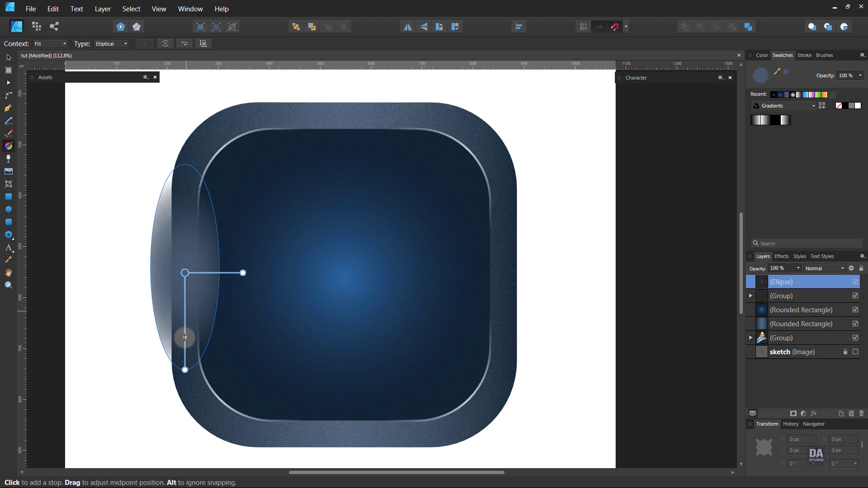
{"action": "left_click_drag", "start_coordinate": [789, 281], "coordinate": [786, 332]}
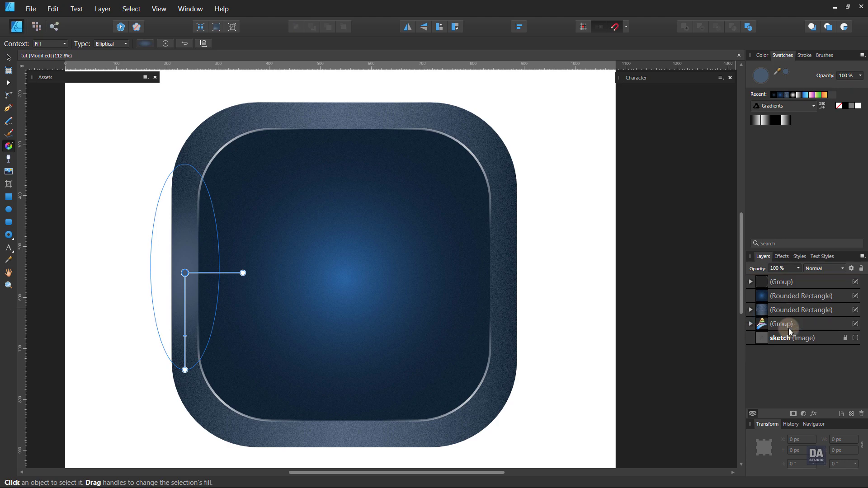
- Raise the sheen's fill noise to 50%
{"action": "left_click", "coordinate": [762, 55]}
{"action": "left_click_drag", "start_coordinate": [763, 161], "coordinate": [798, 165]}
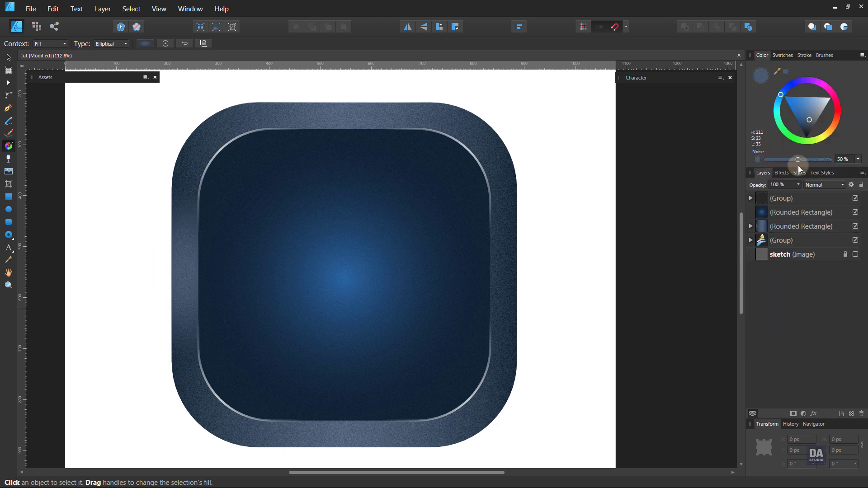
{"action": "left_click", "coordinate": [750, 226]}
- Duplicate the ellipse sheen and move the copy to the icon's right rim
{"action": "right_click", "coordinate": [799, 251]}
{"action": "left_click", "coordinate": [786, 332]}
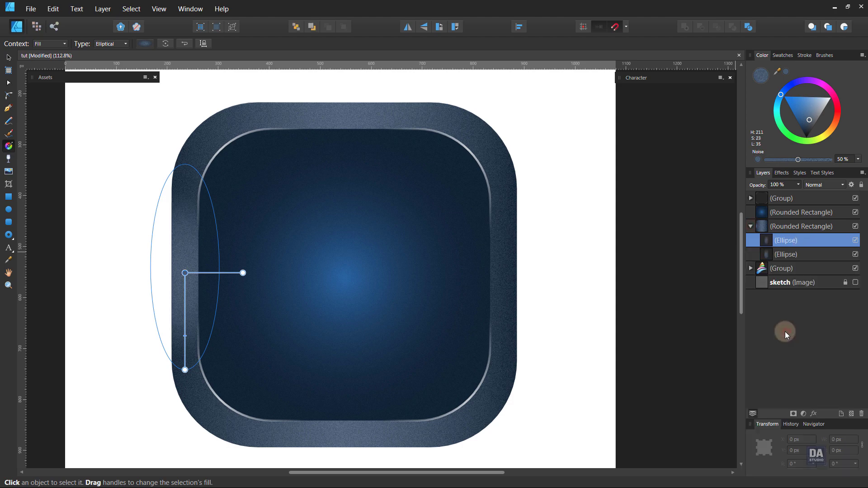
{"action": "key", "text": "v"}
{"action": "left_click_drag", "start_coordinate": [191, 294], "coordinate": [511, 319]}
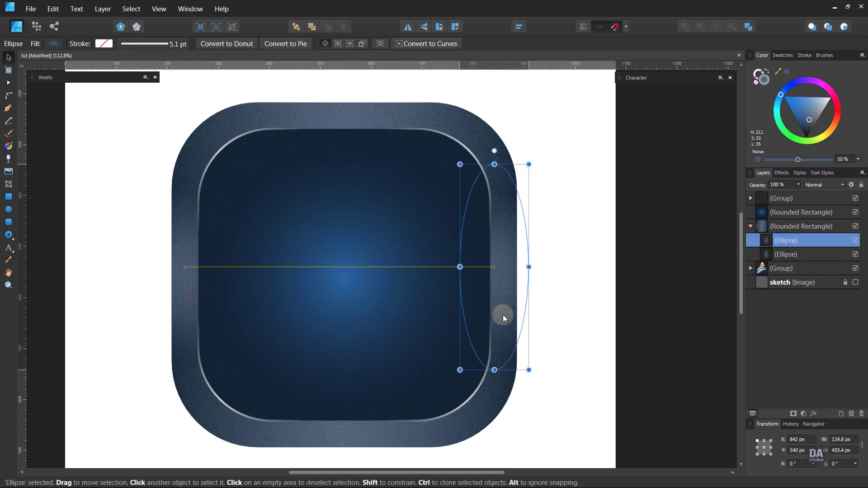
{"action": "left_click", "coordinate": [576, 325]}
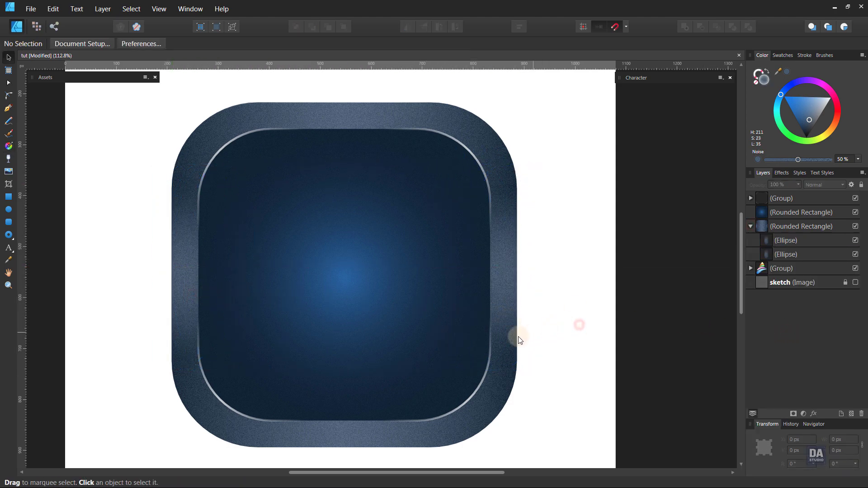
{"action": "scroll", "coordinate": [488, 335], "scroll_direction": "down", "scroll_amount": 4}
{"action": "scroll", "coordinate": [485, 349], "scroll_direction": "up", "scroll_amount": 2}
{"action": "scroll", "coordinate": [486, 351], "scroll_direction": "up", "scroll_amount": 1}
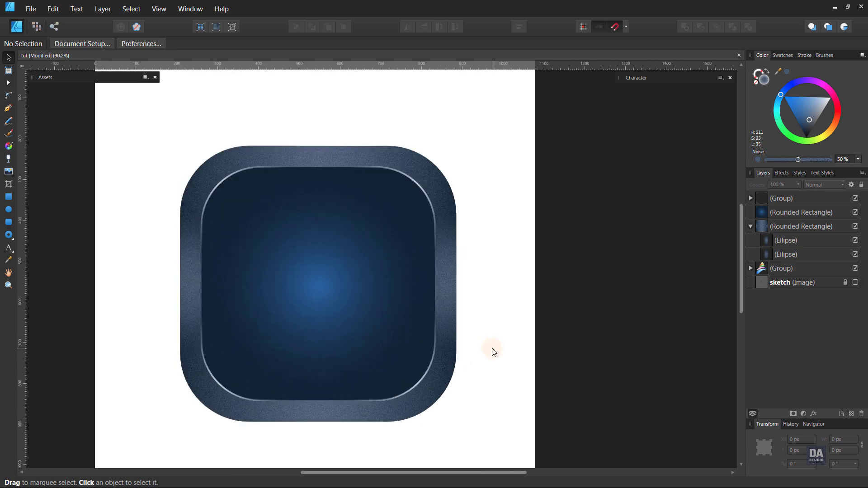
- Enable an Outer Shadow on the outer rounded rectangle with Scale with Object on
{"action": "left_click", "coordinate": [747, 226]}
{"action": "left_click", "coordinate": [751, 226]}
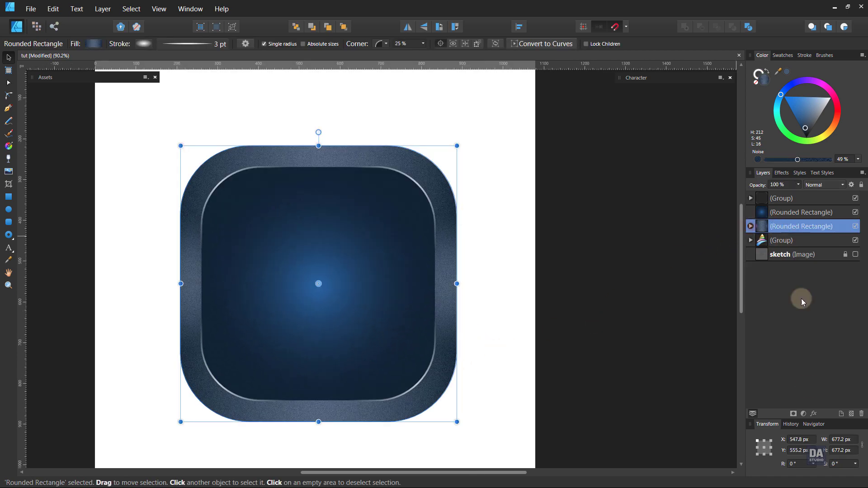
{"action": "left_click", "coordinate": [814, 414]}
{"action": "left_click_drag", "start_coordinate": [370, 116], "coordinate": [578, 121]}
{"action": "left_click", "coordinate": [529, 149]}
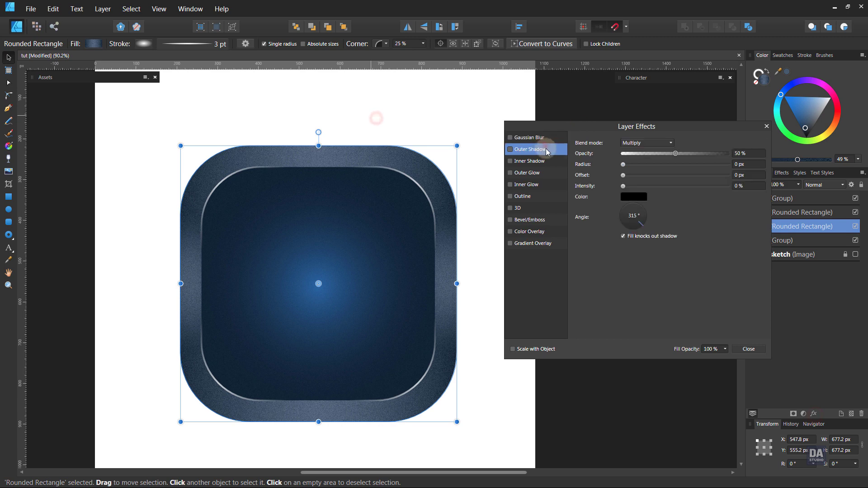
{"action": "left_click", "coordinate": [531, 349]}
- Set the shadow to about 40 px radius, 270° angle, 33 px offset and 80% opacity
{"action": "mouse_move", "coordinate": [623, 165]}
{"action": "left_mouse_down"}
{"action": "mouse_move", "coordinate": [719, 166]}
{"action": "mouse_move", "coordinate": [665, 173]}
{"action": "mouse_move", "coordinate": [699, 165]}
{"action": "left_mouse_up"}
{"action": "left_click_drag", "start_coordinate": [639, 225], "coordinate": [633, 230]}
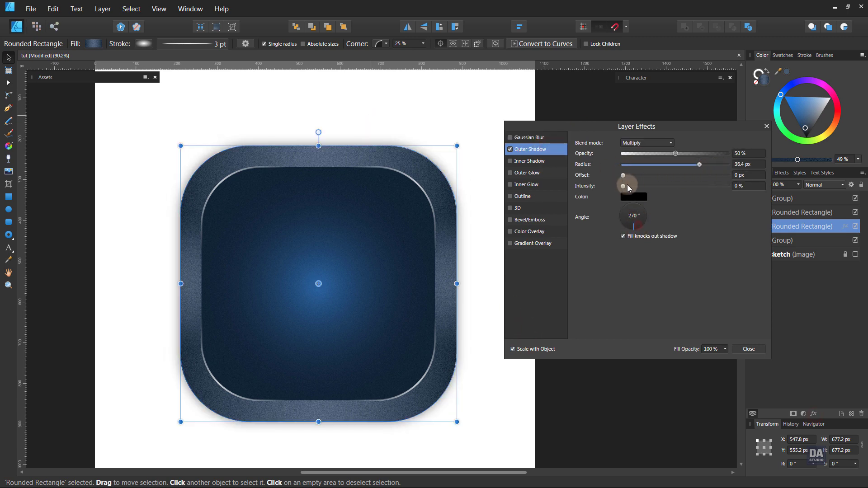
{"action": "mouse_move", "coordinate": [623, 175]}
{"action": "left_mouse_down"}
{"action": "mouse_move", "coordinate": [700, 176]}
{"action": "mouse_move", "coordinate": [685, 151]}
{"action": "mouse_move", "coordinate": [709, 156]}
{"action": "mouse_move", "coordinate": [704, 161]}
{"action": "left_mouse_up"}
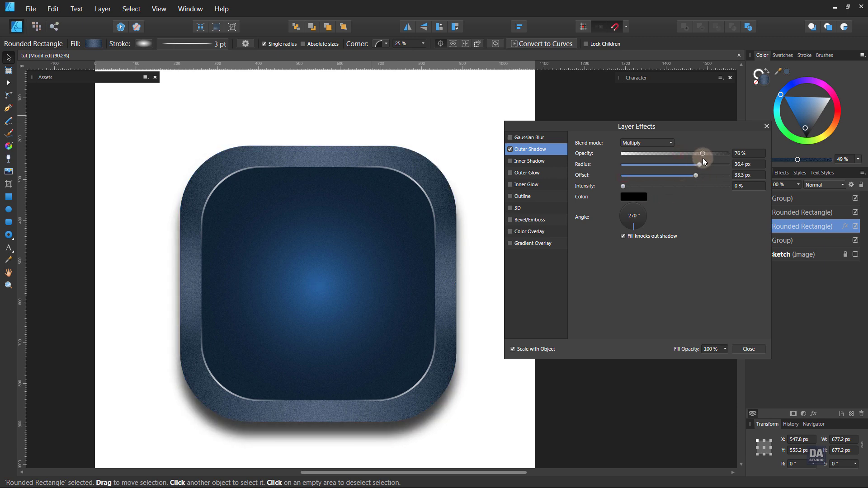
{"action": "mouse_move", "coordinate": [624, 186]}
{"action": "left_mouse_down"}
{"action": "mouse_move", "coordinate": [616, 192]}
{"action": "mouse_move", "coordinate": [632, 189]}
{"action": "left_mouse_up"}
{"action": "mouse_move", "coordinate": [698, 165]}
{"action": "left_mouse_down"}
{"action": "mouse_move", "coordinate": [708, 167]}
{"action": "mouse_move", "coordinate": [714, 153]}
{"action": "mouse_move", "coordinate": [706, 154]}
{"action": "left_mouse_up"}
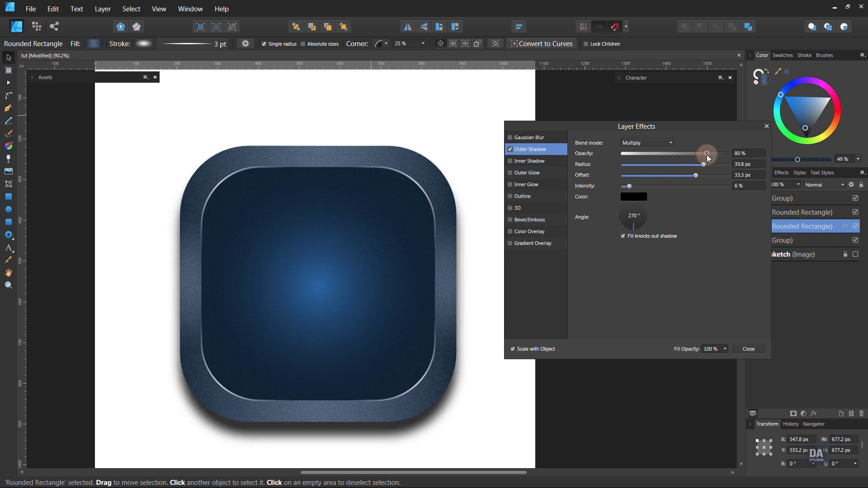
{"action": "left_click", "coordinate": [749, 350]}
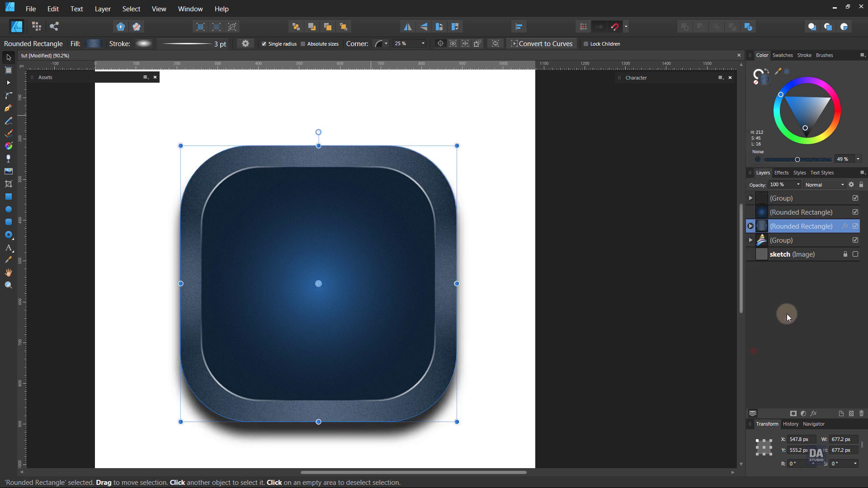
{"action": "left_click", "coordinate": [803, 199]}
- Move the tree logo group to the top, add a ~33 px outer shadow, and fit the page in view
{"action": "left_click_drag", "start_coordinate": [806, 241], "coordinate": [812, 199]}
{"action": "left_click", "coordinate": [814, 415]}
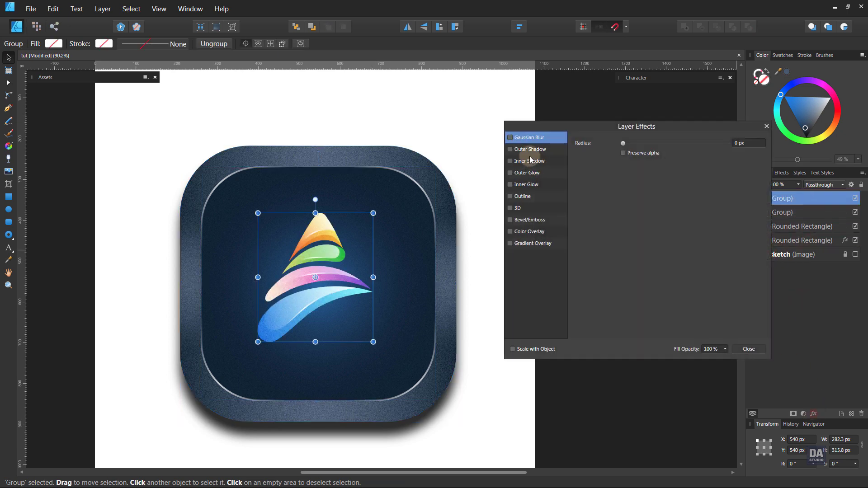
{"action": "left_click", "coordinate": [530, 149]}
{"action": "mouse_move", "coordinate": [629, 164]}
{"action": "left_mouse_down"}
{"action": "mouse_move", "coordinate": [693, 165]}
{"action": "mouse_move", "coordinate": [690, 156]}
{"action": "mouse_move", "coordinate": [671, 153]}
{"action": "mouse_move", "coordinate": [696, 165]}
{"action": "mouse_move", "coordinate": [636, 178]}
{"action": "left_mouse_up"}
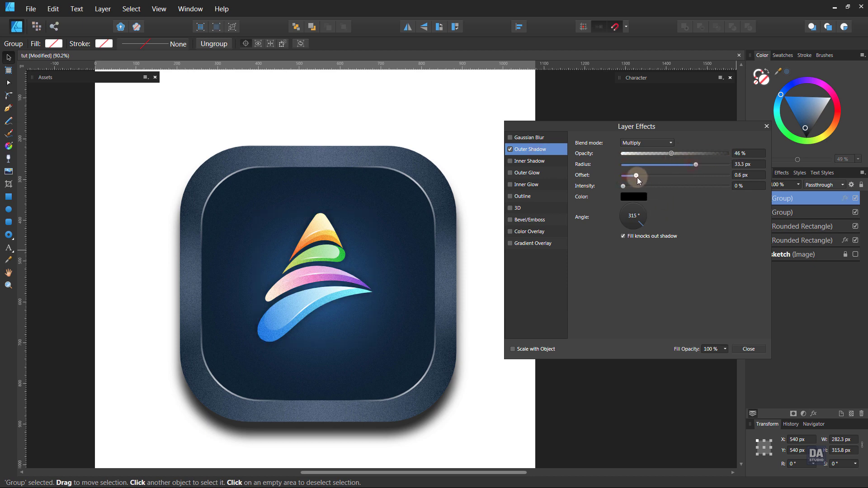
{"action": "left_click", "coordinate": [746, 349]}
{"action": "left_click", "coordinate": [504, 322]}
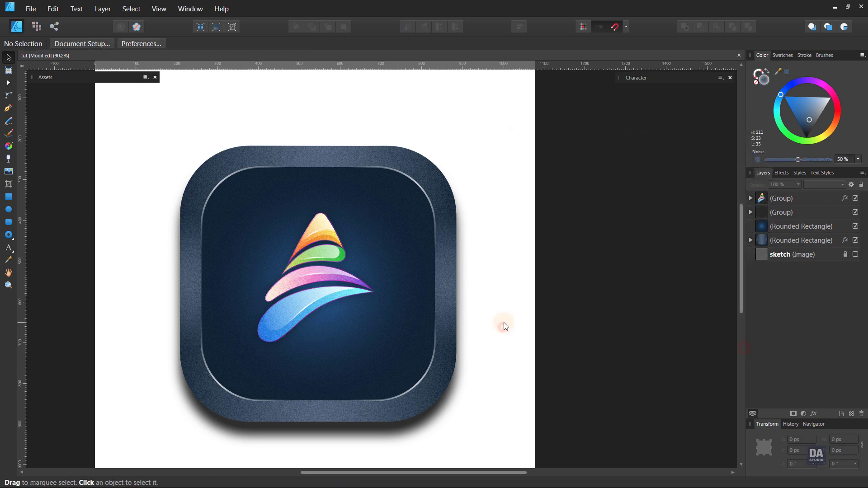
{"action": "key", "text": "ctrl+0"}
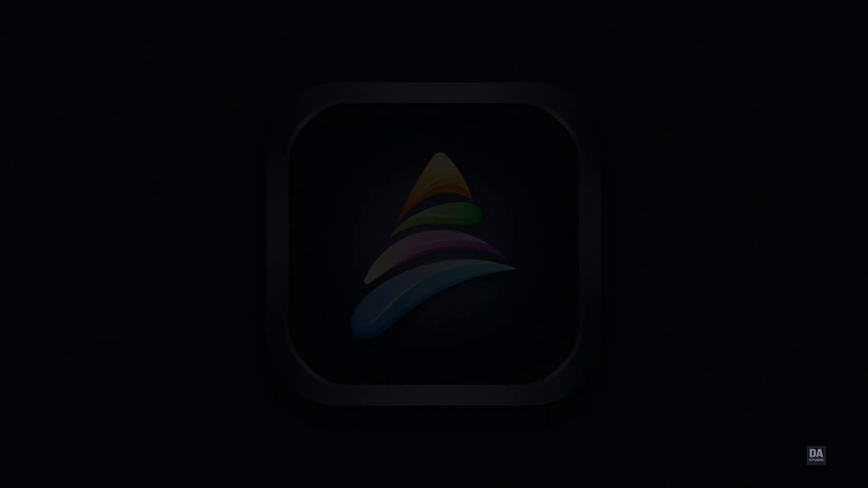